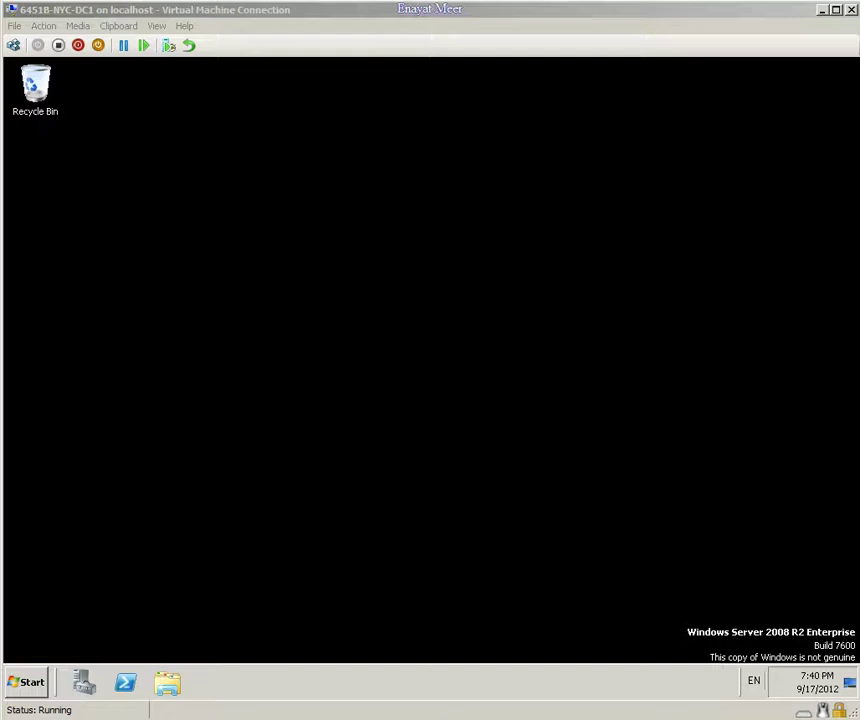
Step: Switch from the NYC-CFG1 VM back to NYC-DC1 and bring up its Administrative Tools list
click(538, 476)
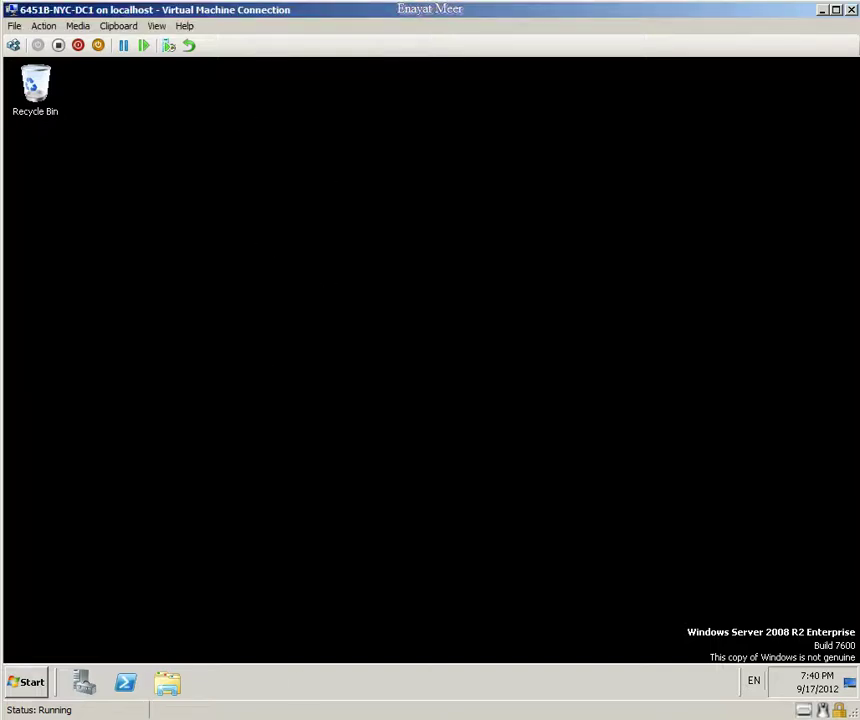
click(298, 718)
click(322, 718)
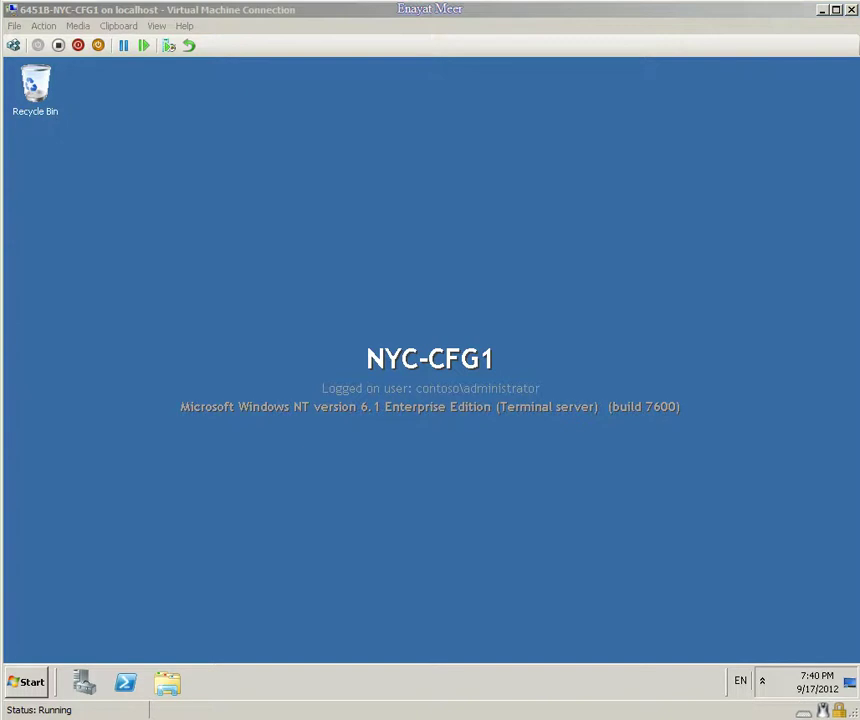
click(290, 718)
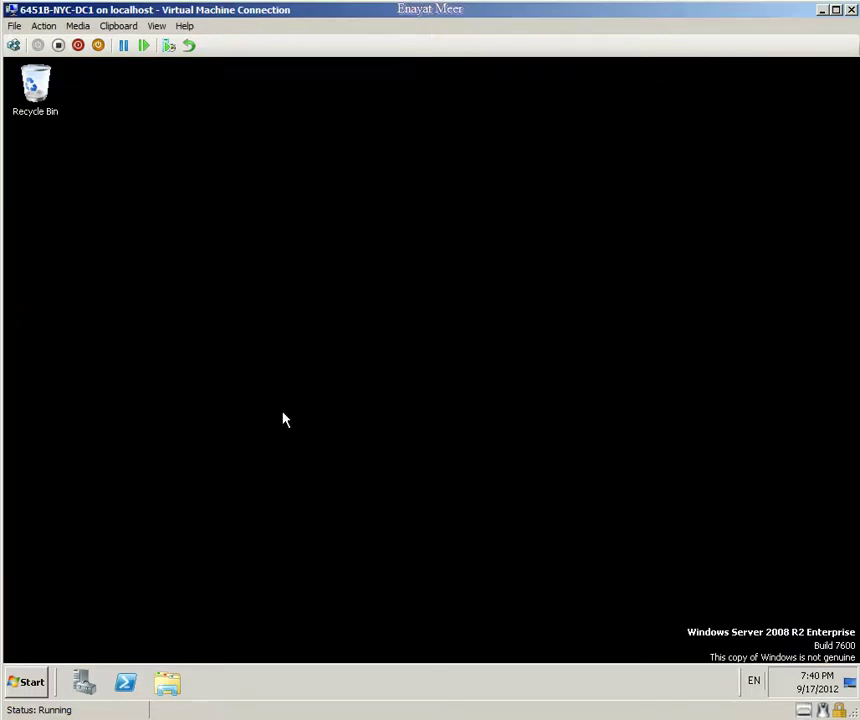
click(27, 683)
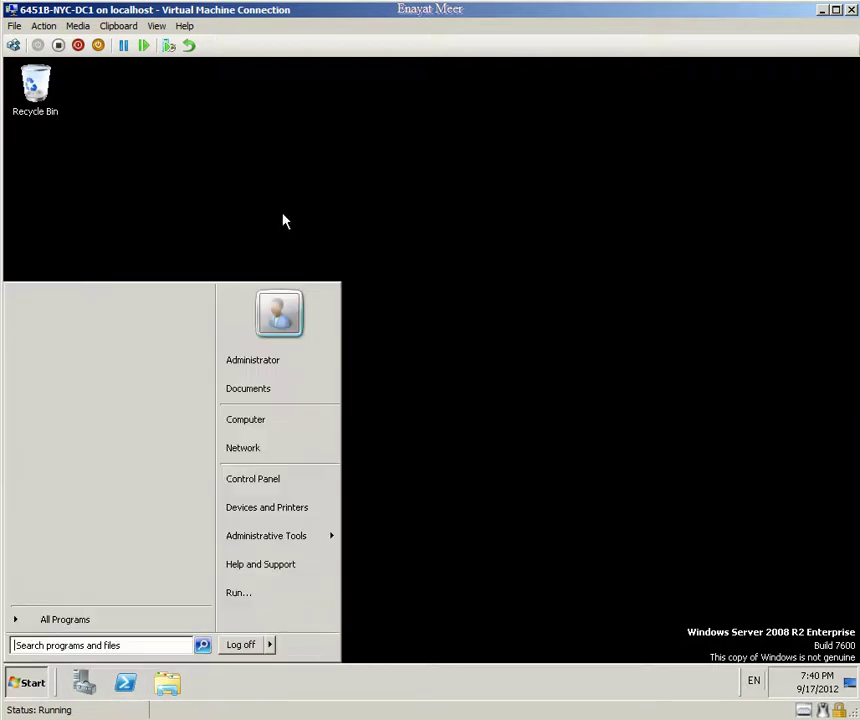
Step: Launch Active Directory Users and Computers, show the IT OU, and open its New > Group menu
mouse_move(326, 539)
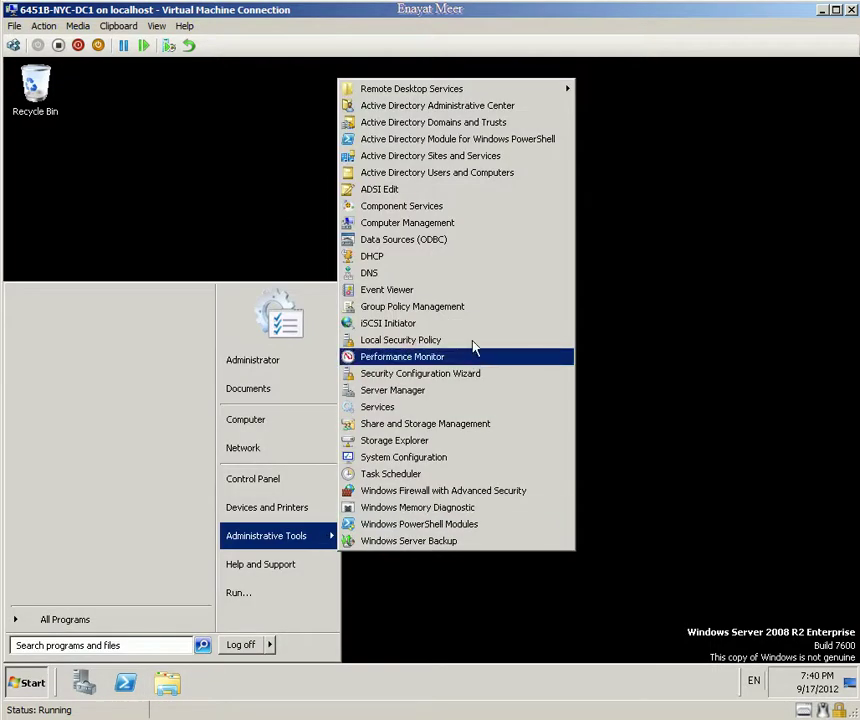
click(452, 173)
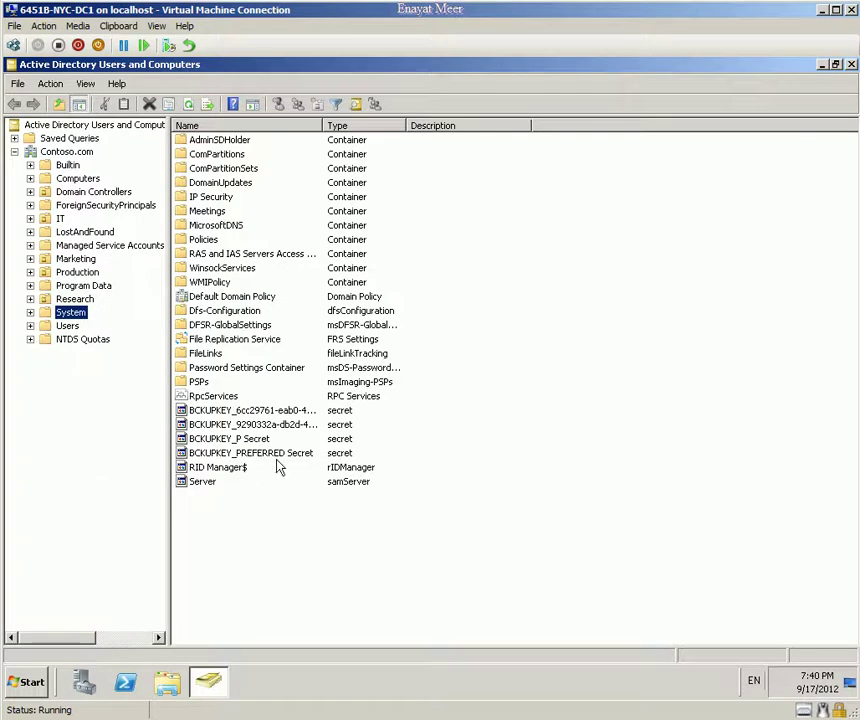
click(60, 218)
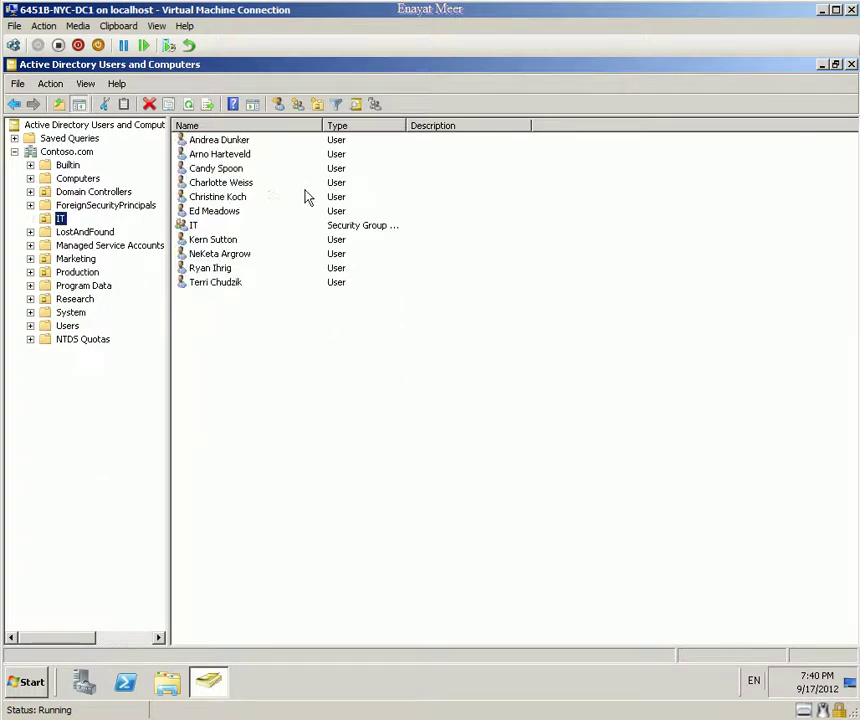
right_click(60, 220)
mouse_move(150, 278)
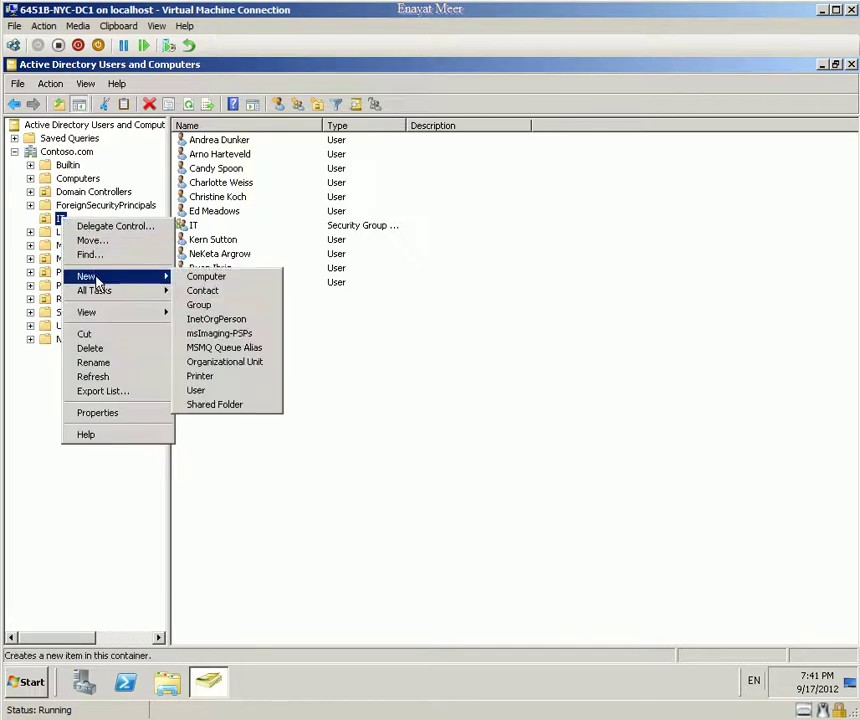
Step: Add a Global Security group named SCCM_FULL_ADMIN under the IT OU
click(201, 308)
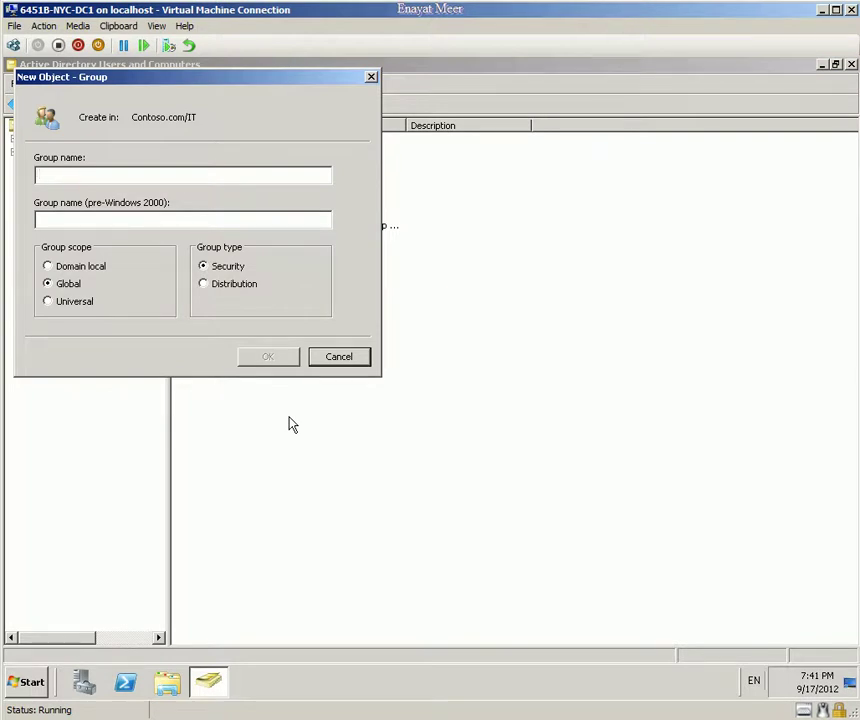
text(SCCM_)
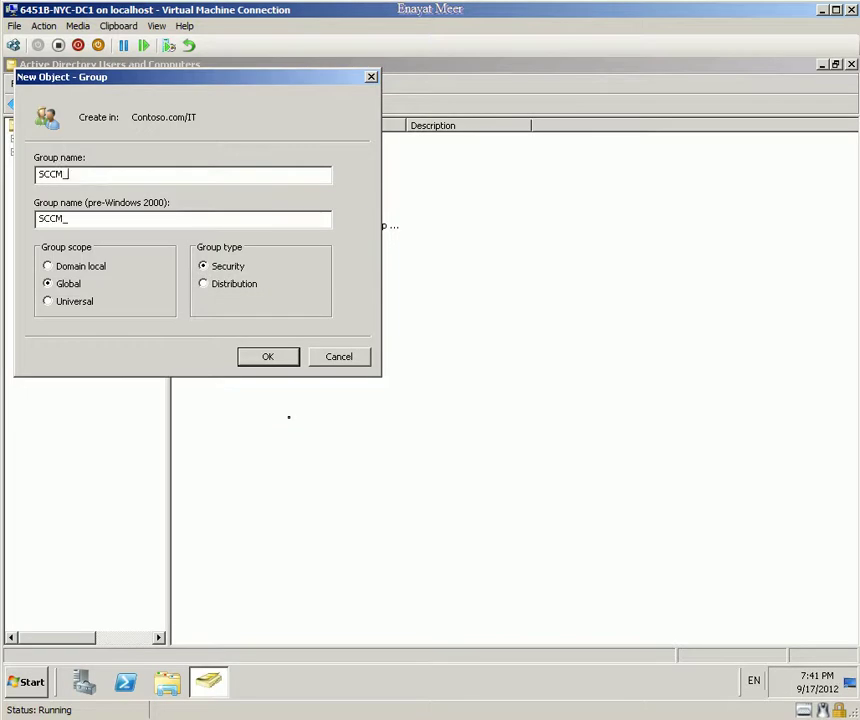
text(FULL_ADMIN)
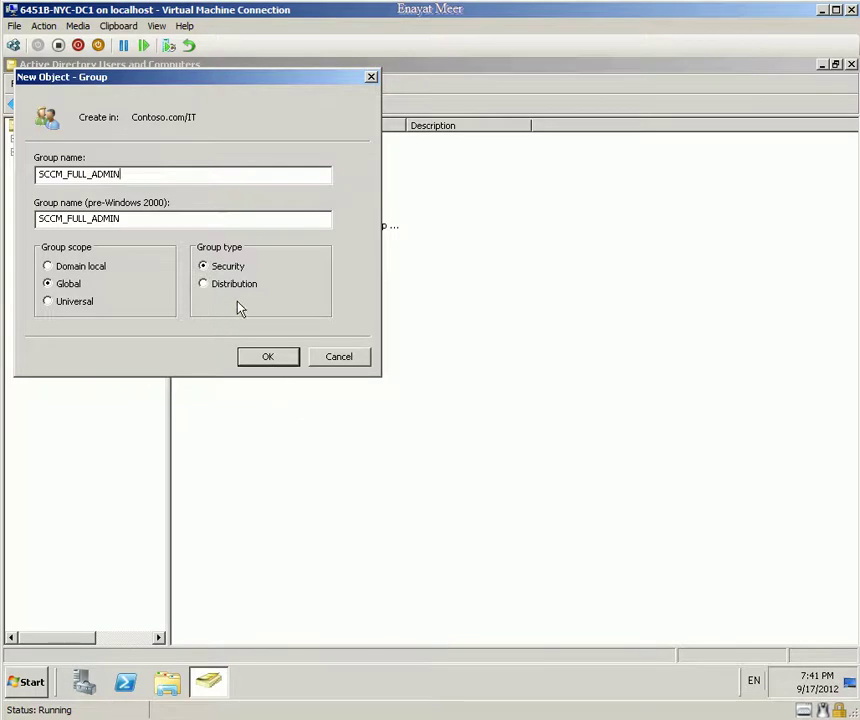
click(274, 359)
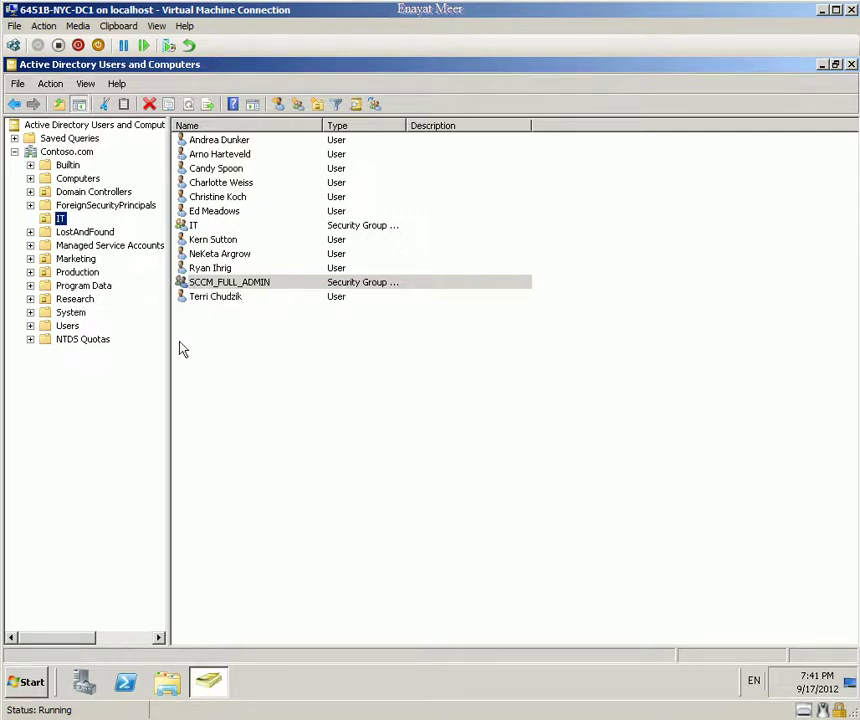
Step: Add a second Global Security group, SCCM_DIST_SOFTWARE, to IT, then select the user above the IT group
right_click(60, 220)
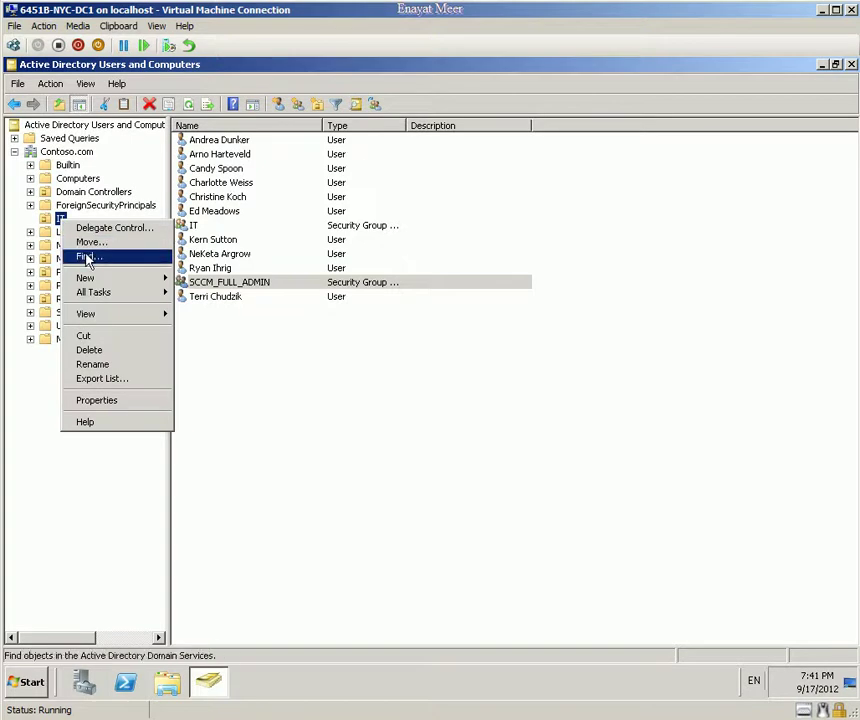
mouse_move(84, 278)
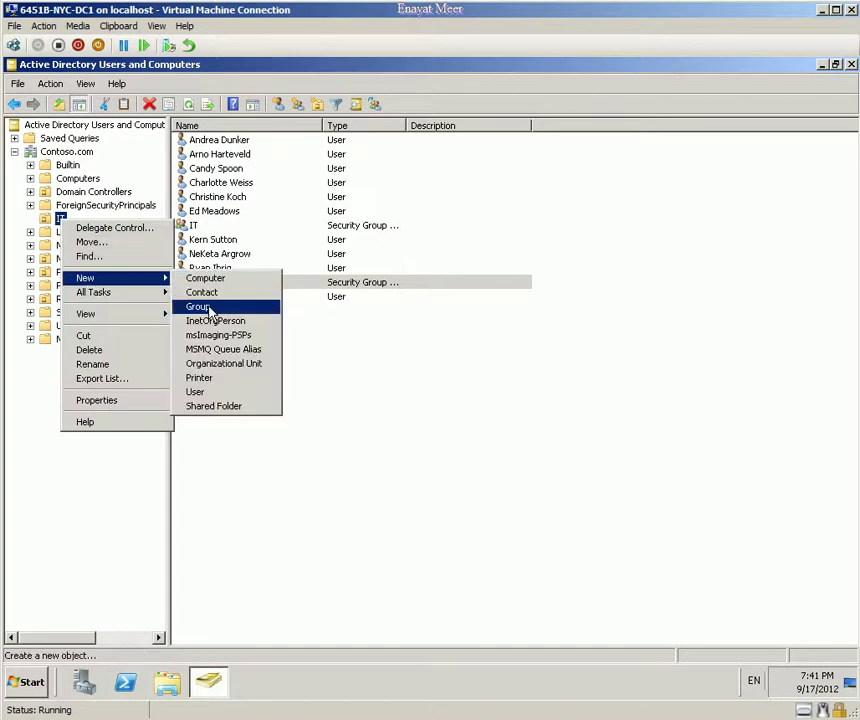
click(210, 306)
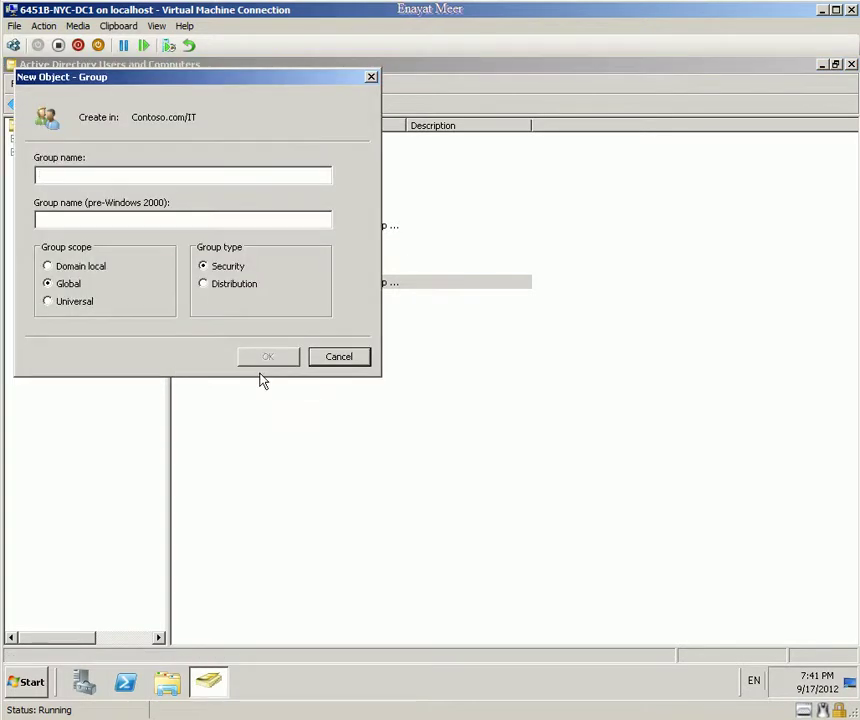
text(SCCM_DI)
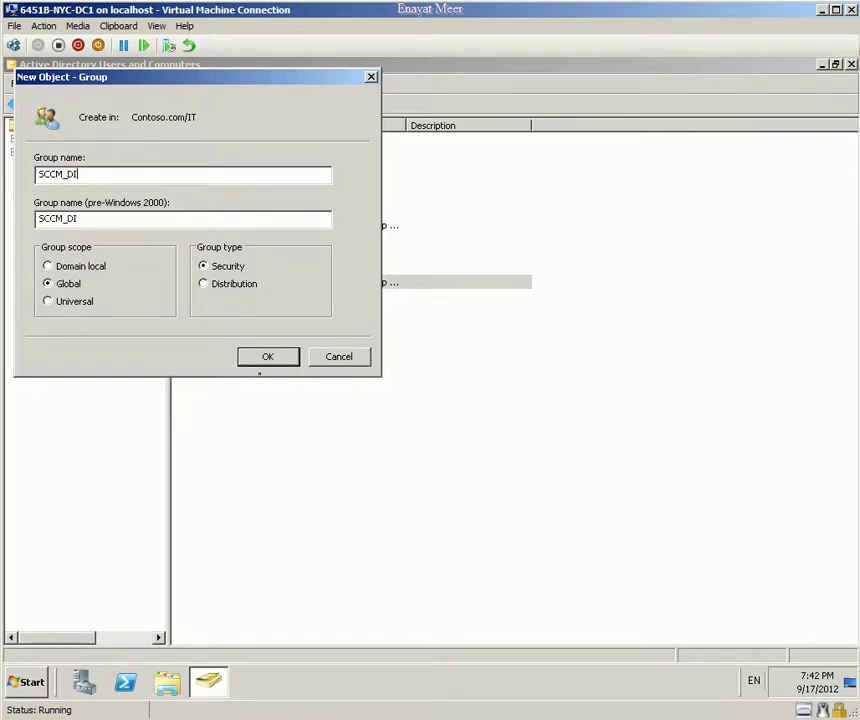
text(ST_SOFTWARE)
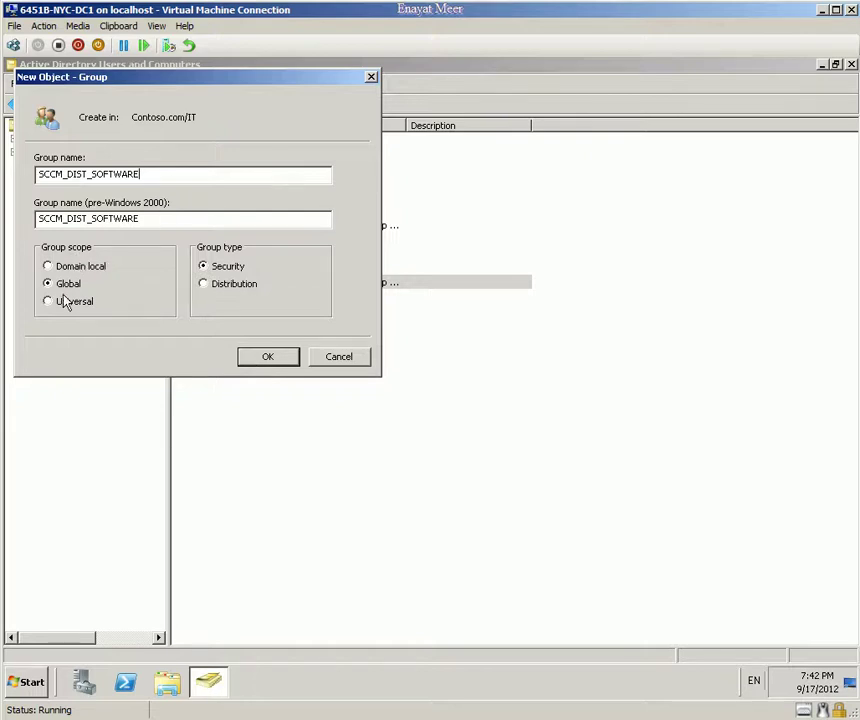
click(264, 361)
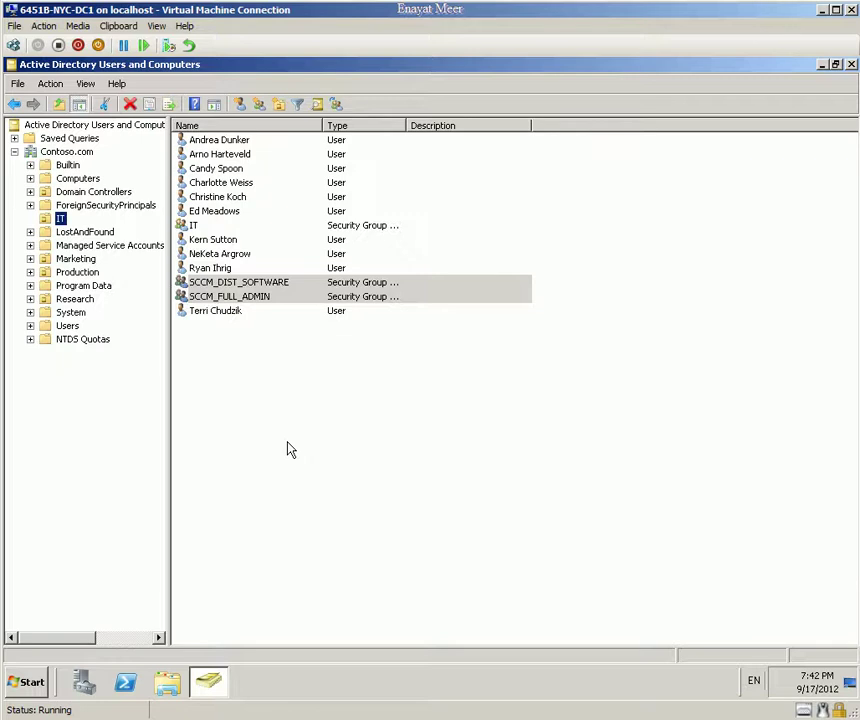
click(220, 214)
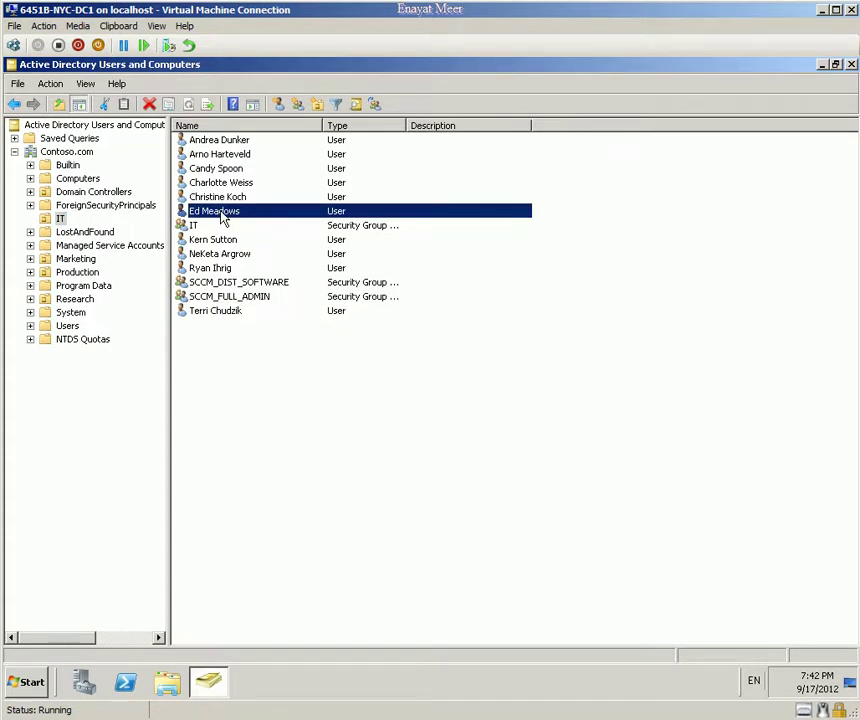
Step: Add the selected IT user to SCCM_FULL_ADMIN, fixing the typed name and verifying it with Check Names
right_click(222, 218)
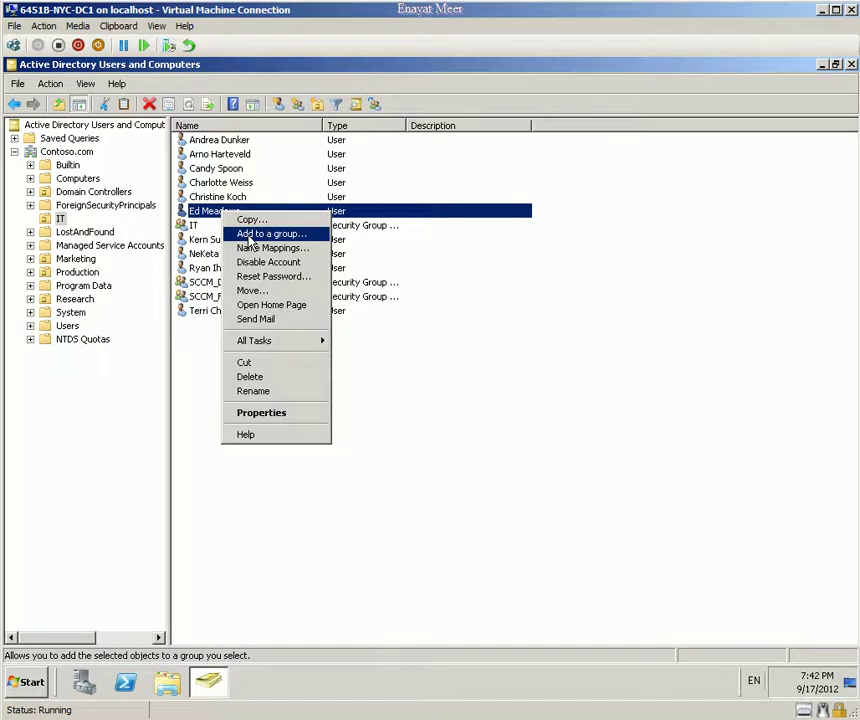
click(250, 237)
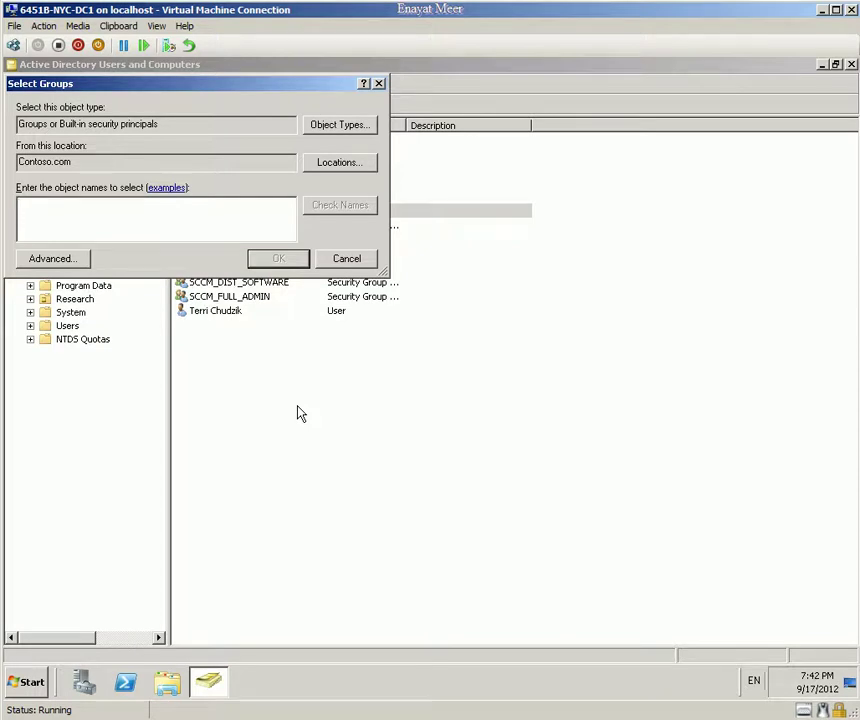
text(SCCM_FULL_)
click(342, 209)
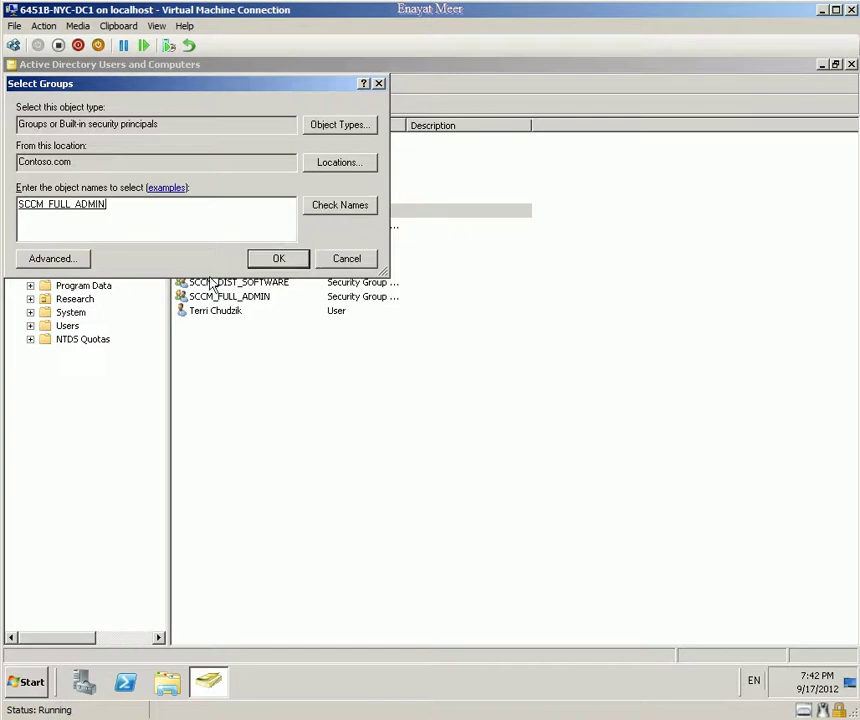
click(274, 265)
click(274, 262)
click(530, 420)
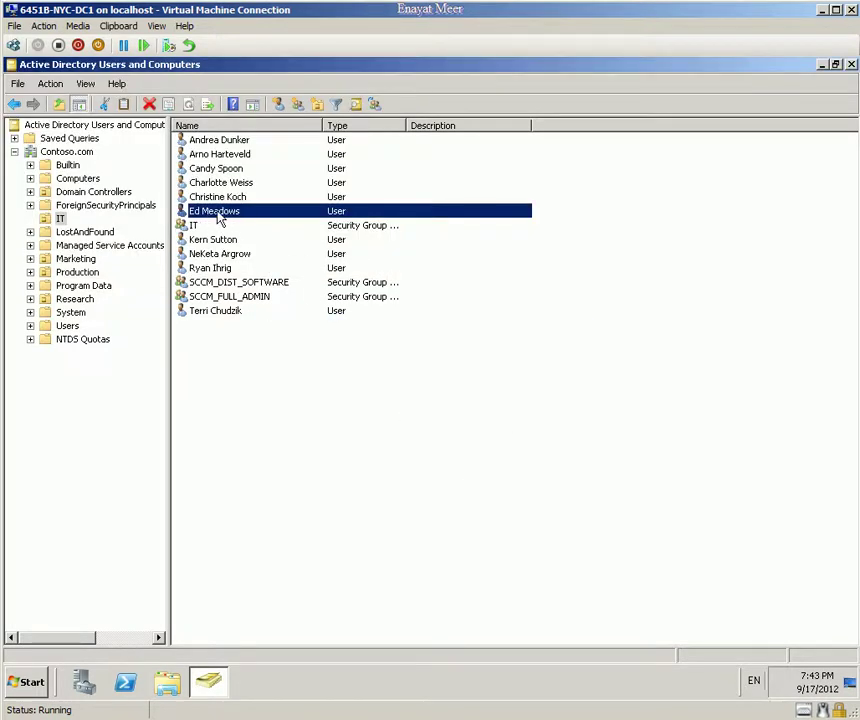
click(238, 300)
right_click(238, 300)
click(270, 426)
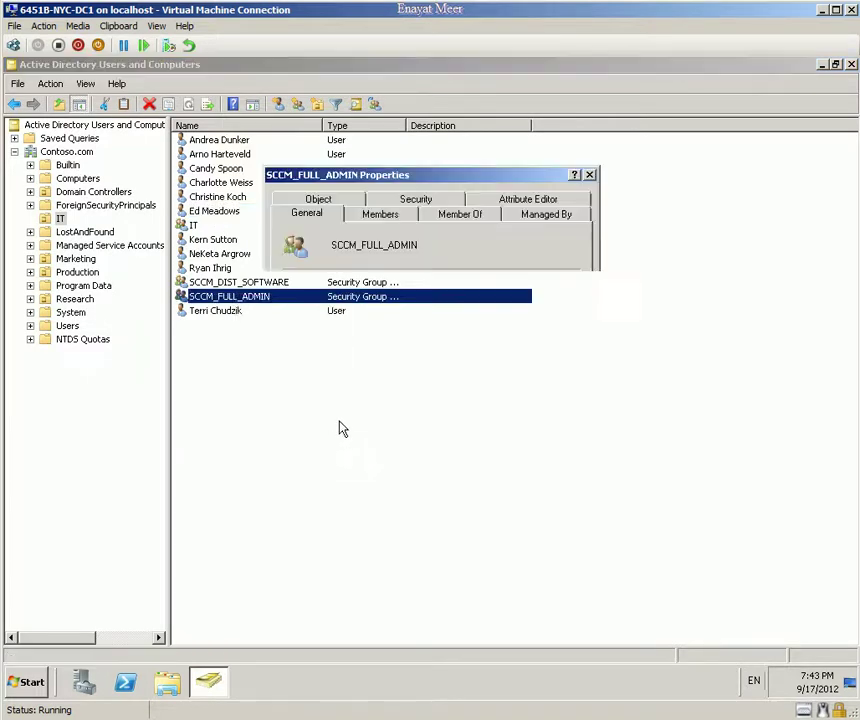
click(462, 214)
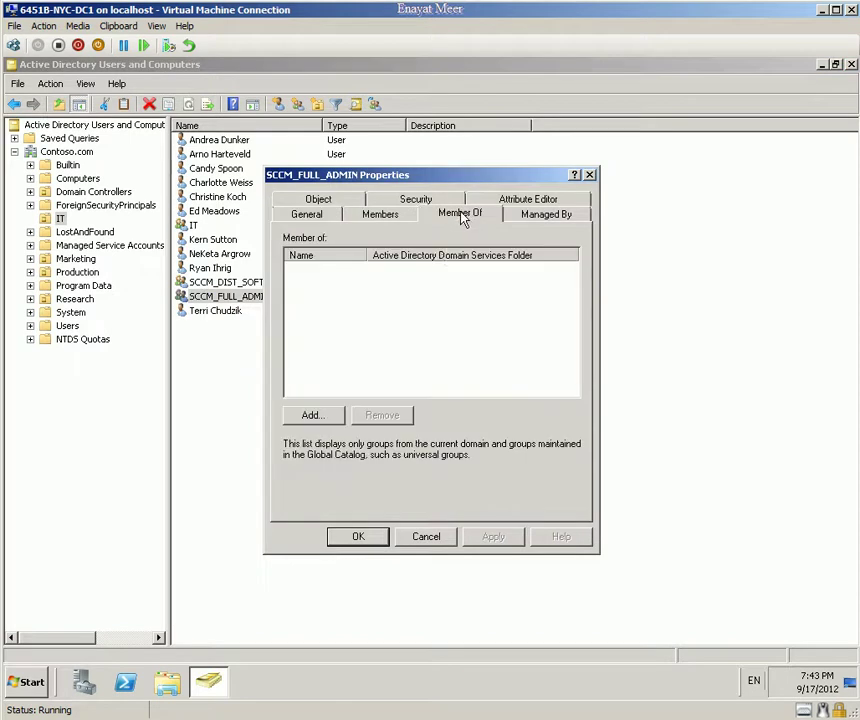
click(381, 213)
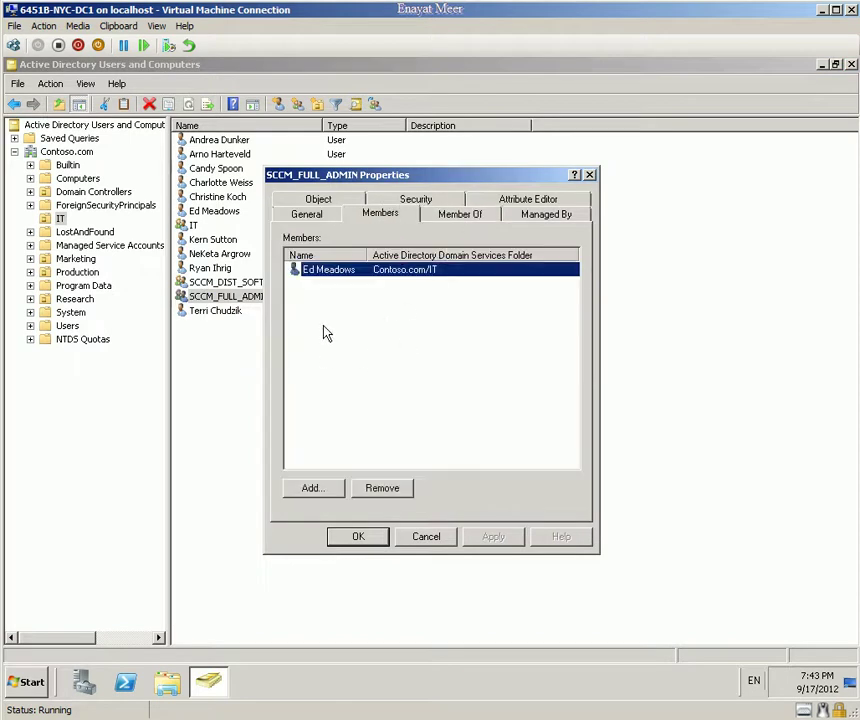
click(423, 541)
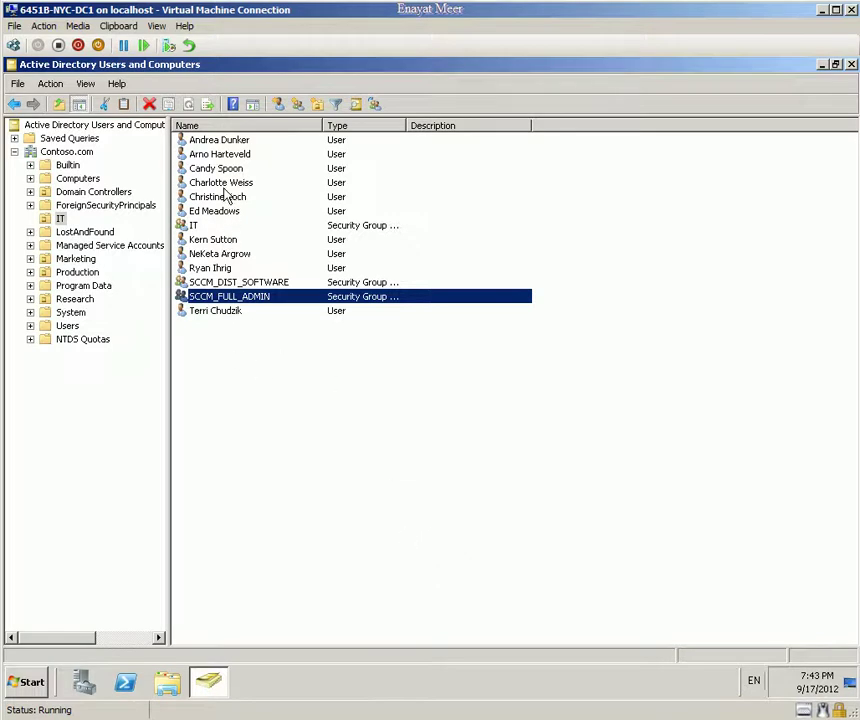
Step: Add the first IT user to SCCM_DIST_SOFTWARE, picking it from the SCCM name matches
click(232, 142)
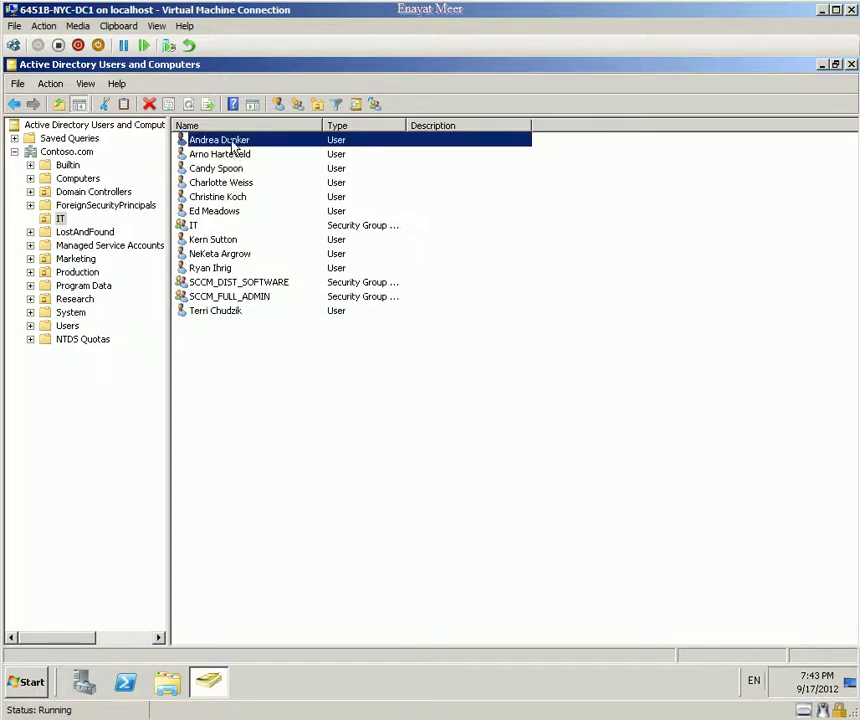
right_click(232, 142)
click(270, 163)
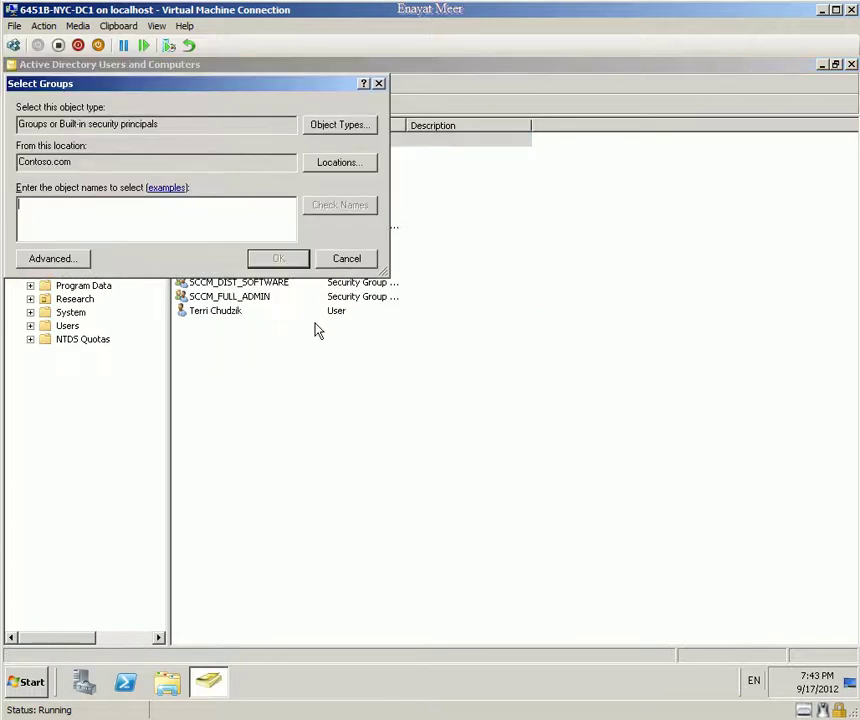
text(SCCM)
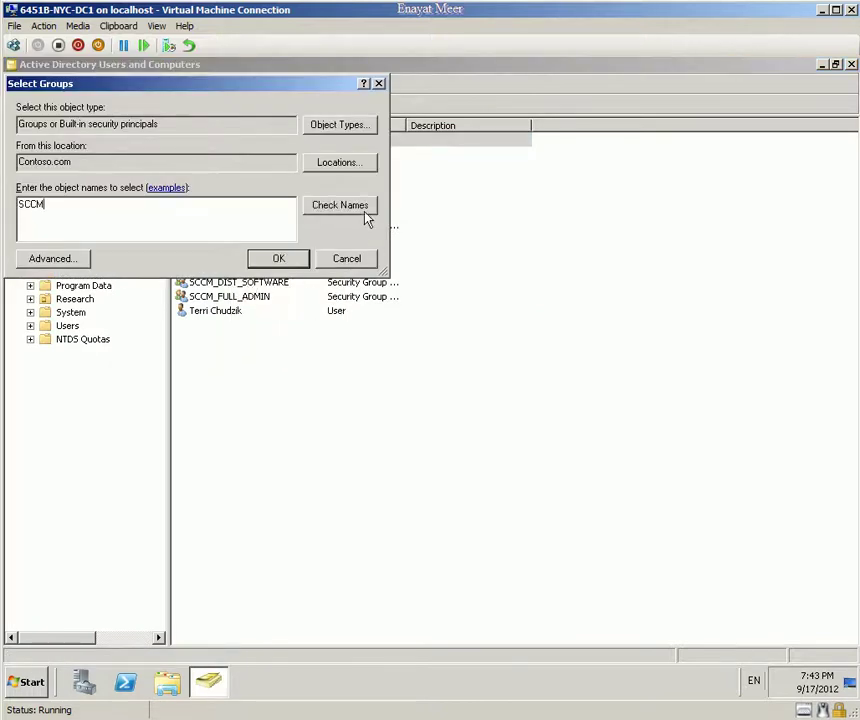
click(362, 210)
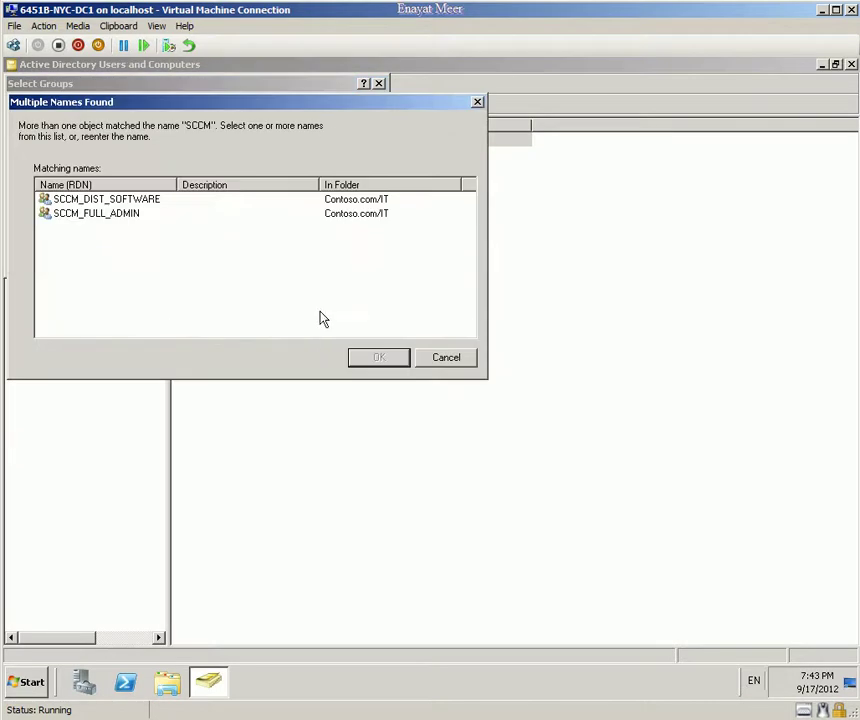
click(134, 200)
click(365, 360)
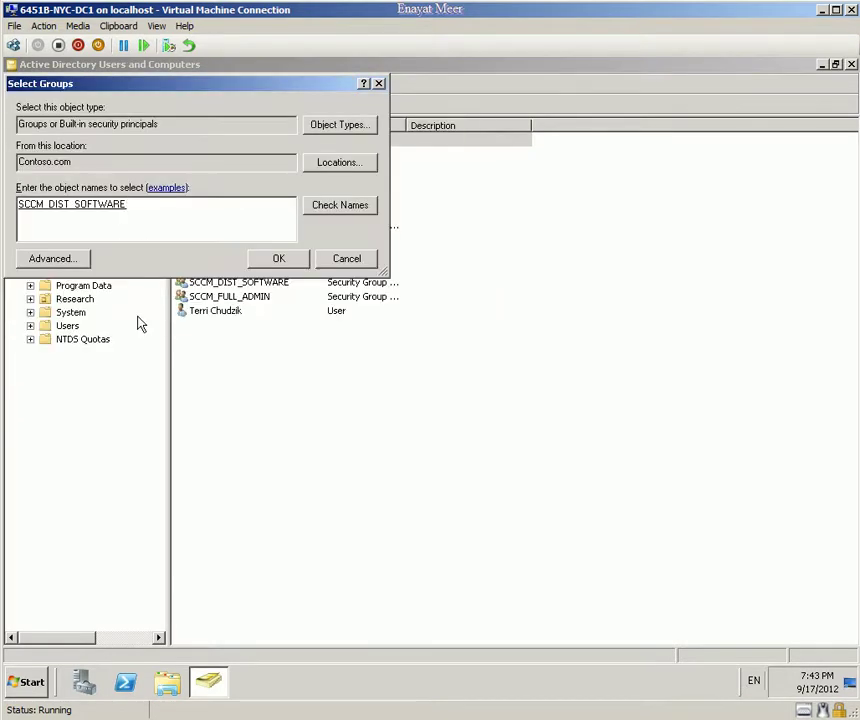
click(278, 258)
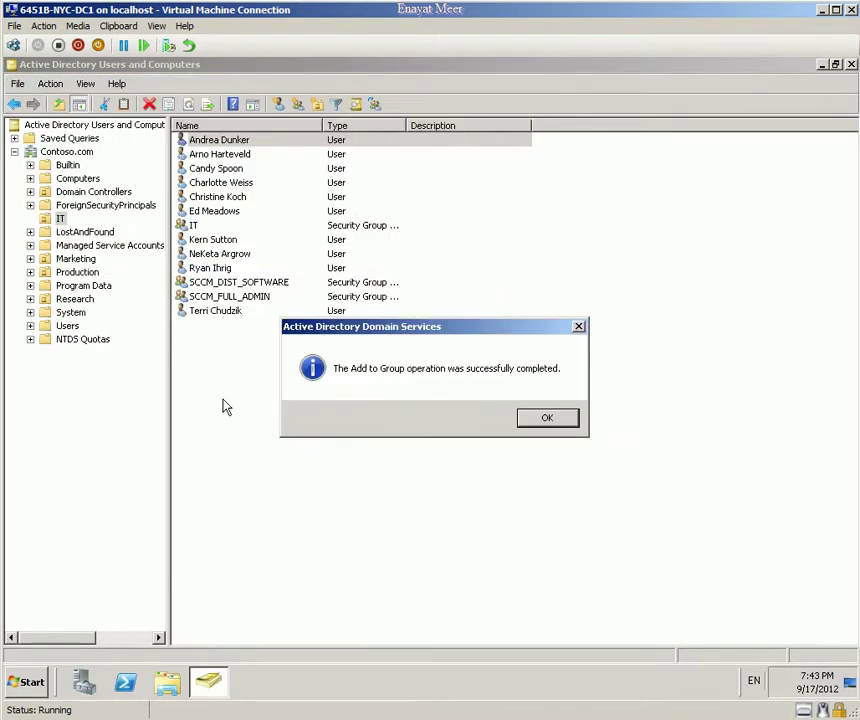
click(530, 420)
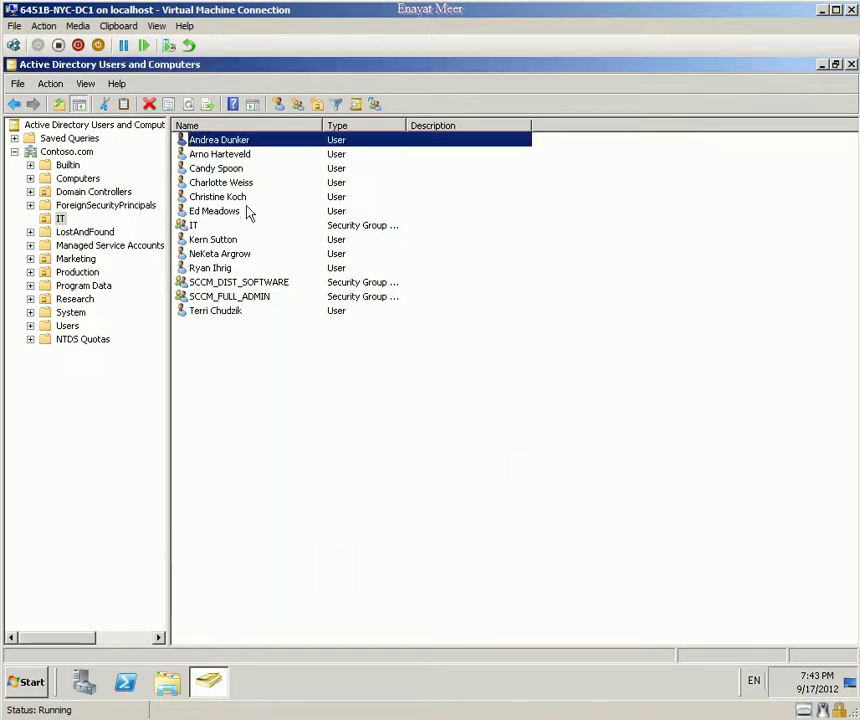
Step: Check the user's Member Of tab lists Domain Users, IT and SCCM_DIST_SOFTWARE, then close Properties
right_click(224, 144)
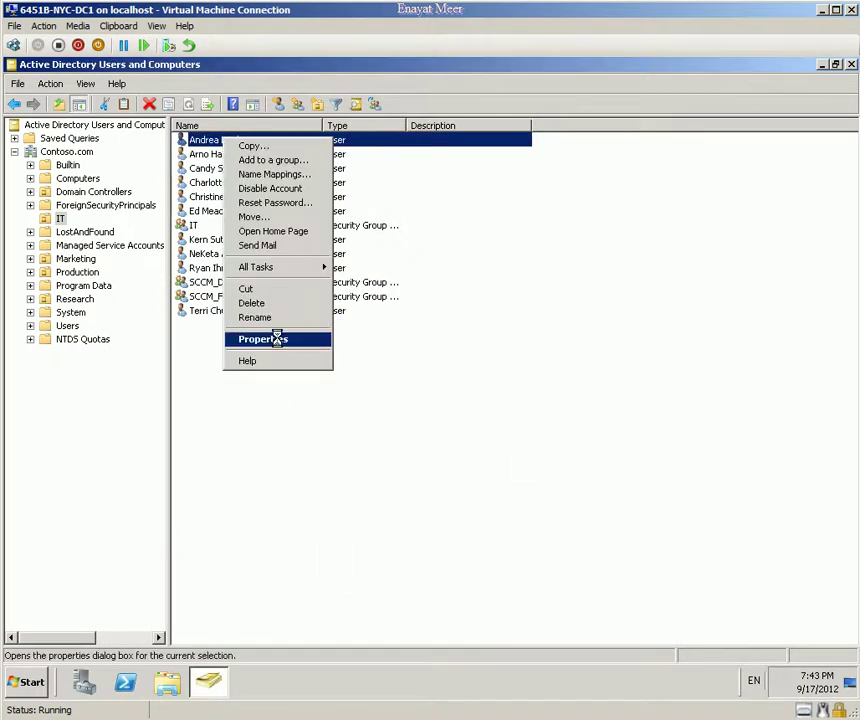
click(276, 341)
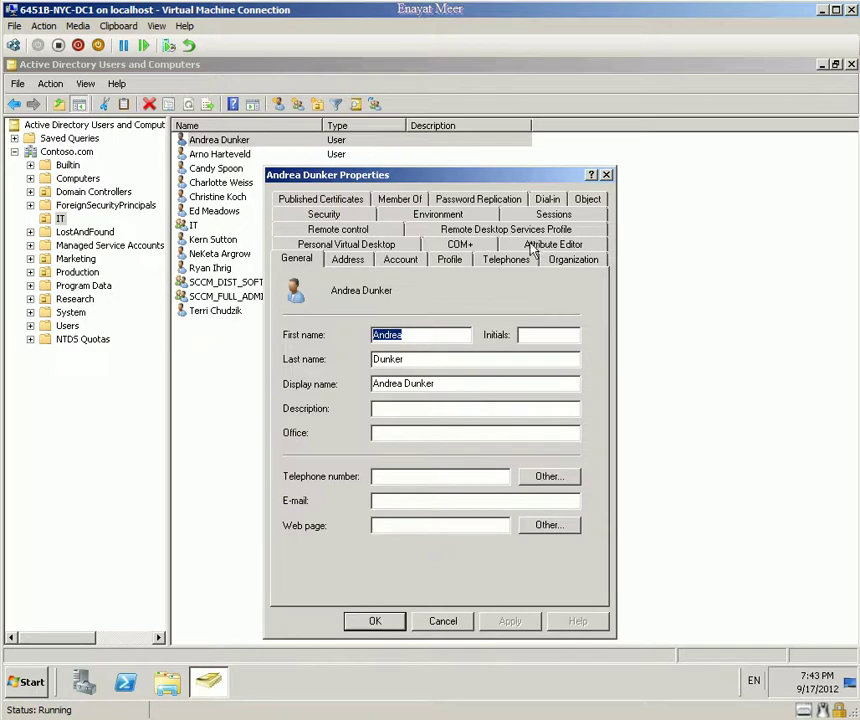
click(405, 201)
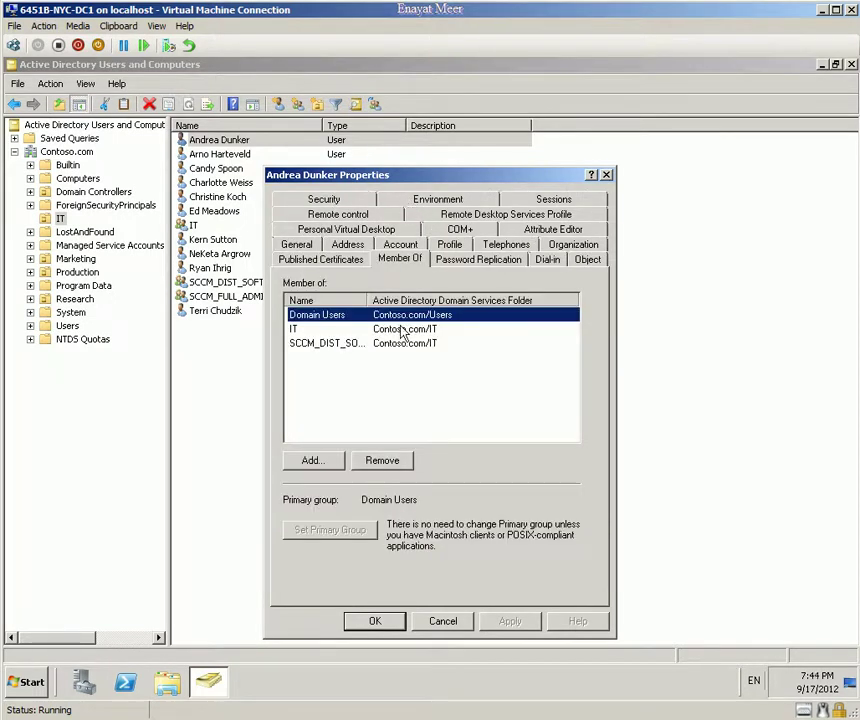
click(315, 344)
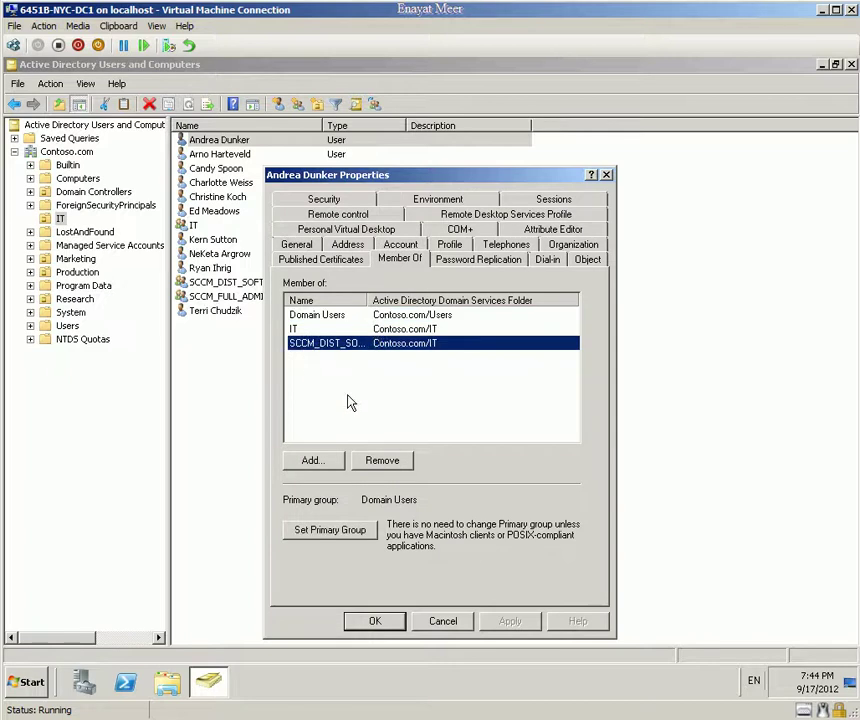
double_click(366, 300)
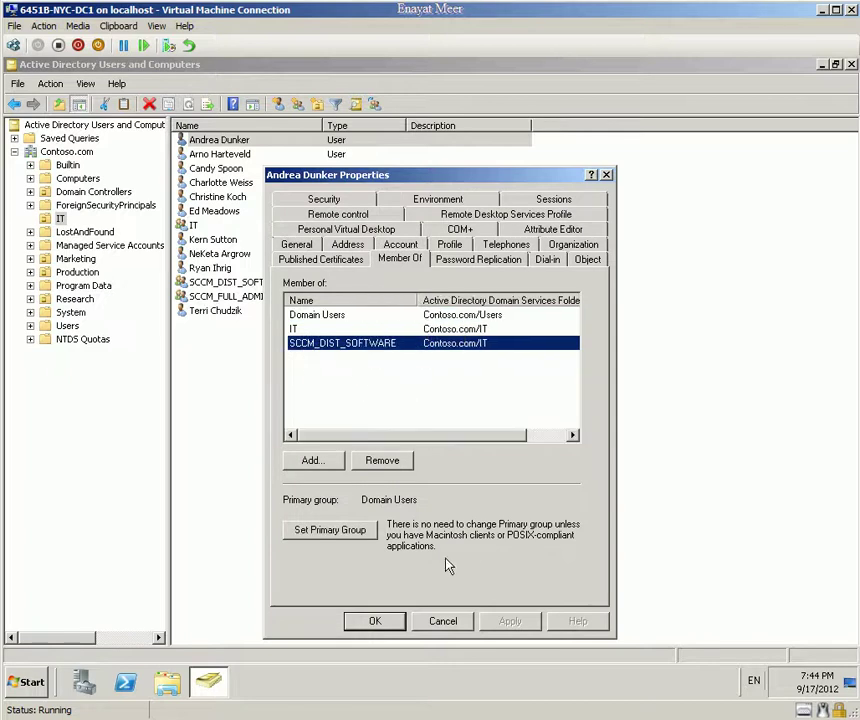
click(445, 620)
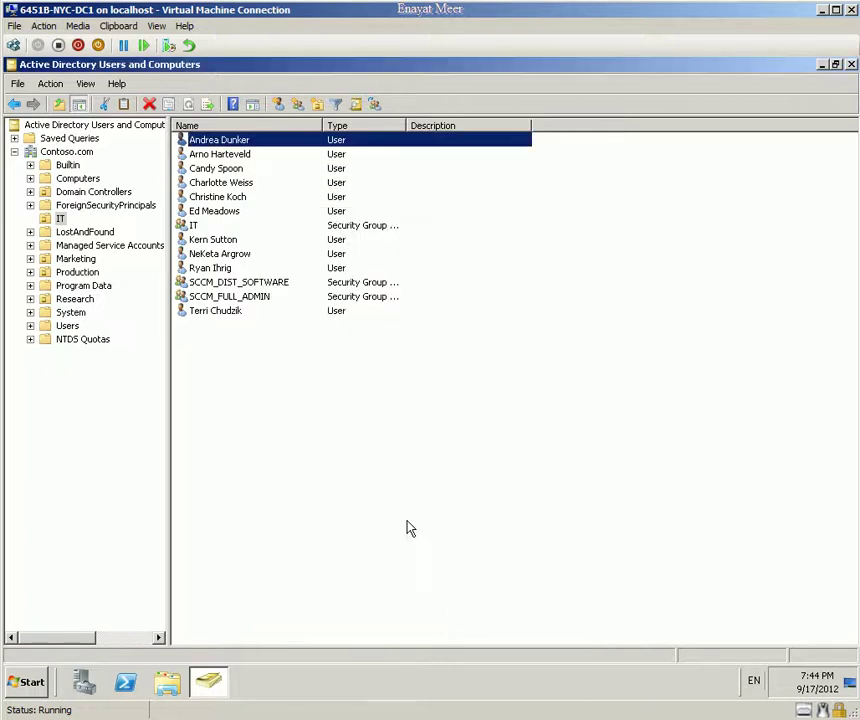
right_click(232, 284)
click(287, 411)
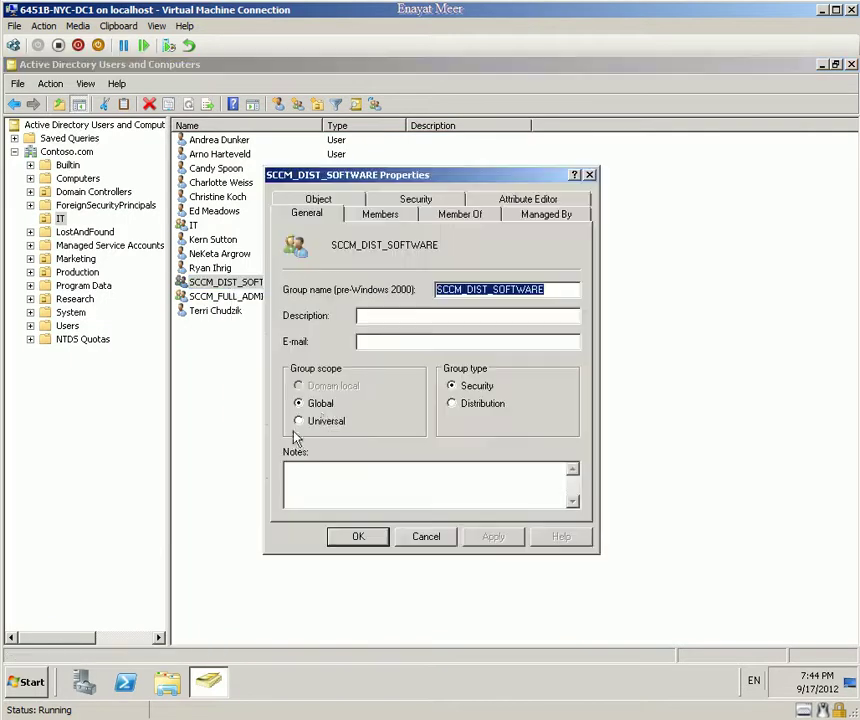
click(380, 213)
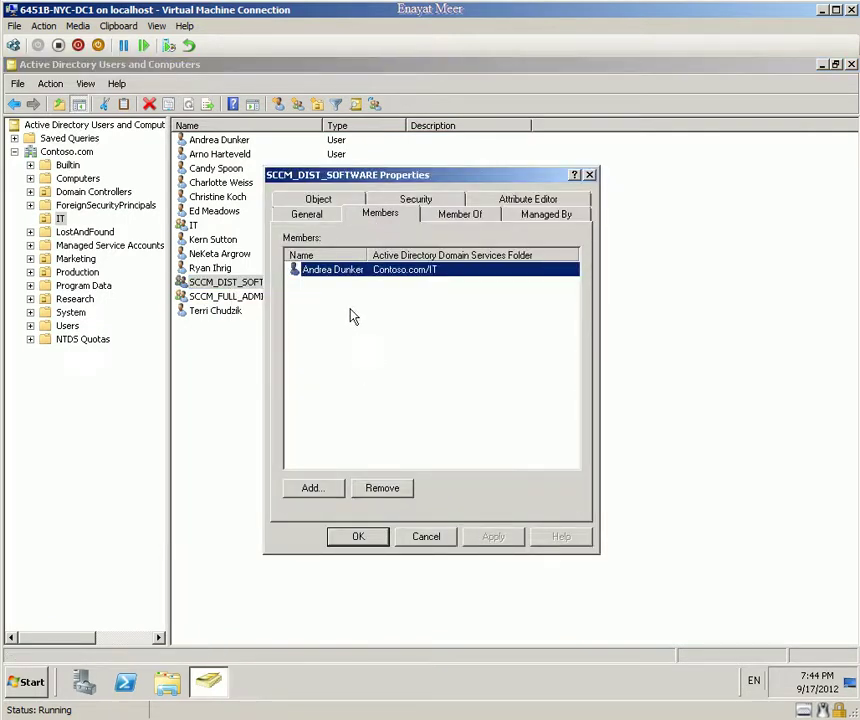
click(397, 394)
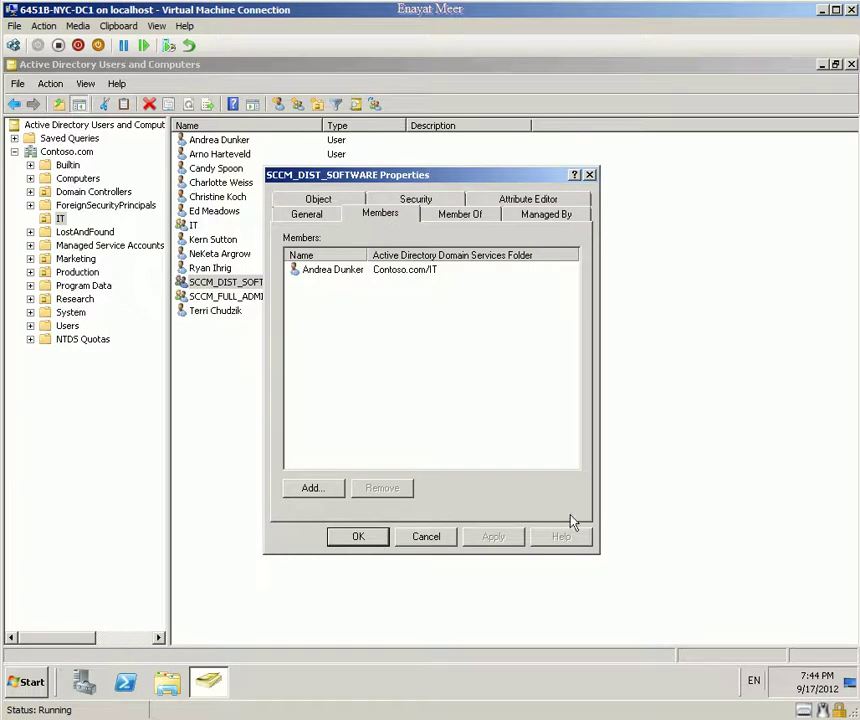
click(430, 539)
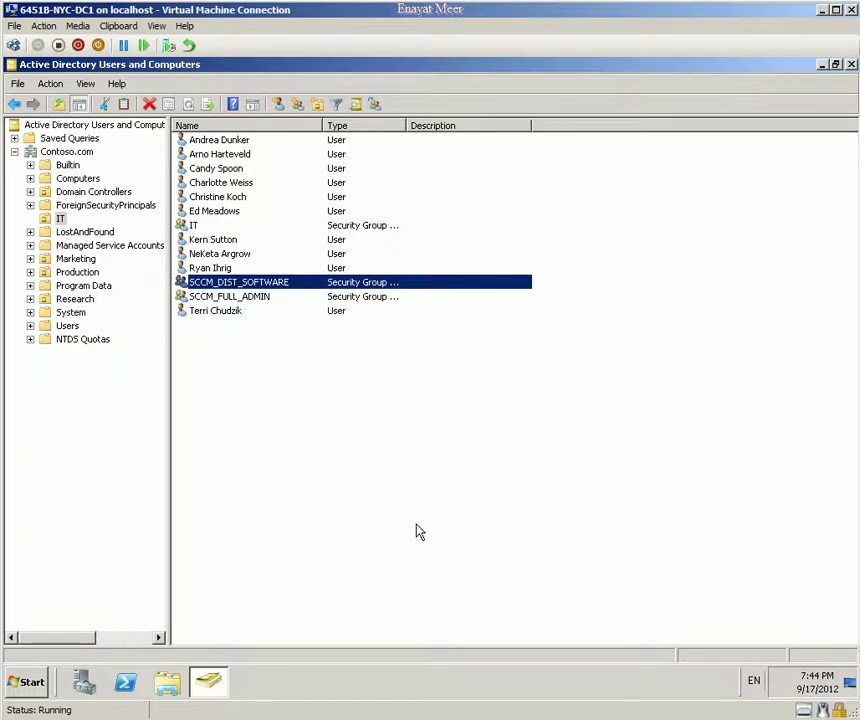
Step: Launch ConfigMgr Console from Microsoft System Center > Configuration Manager 2007 on NYC-CFG1
click(28, 688)
click(60, 620)
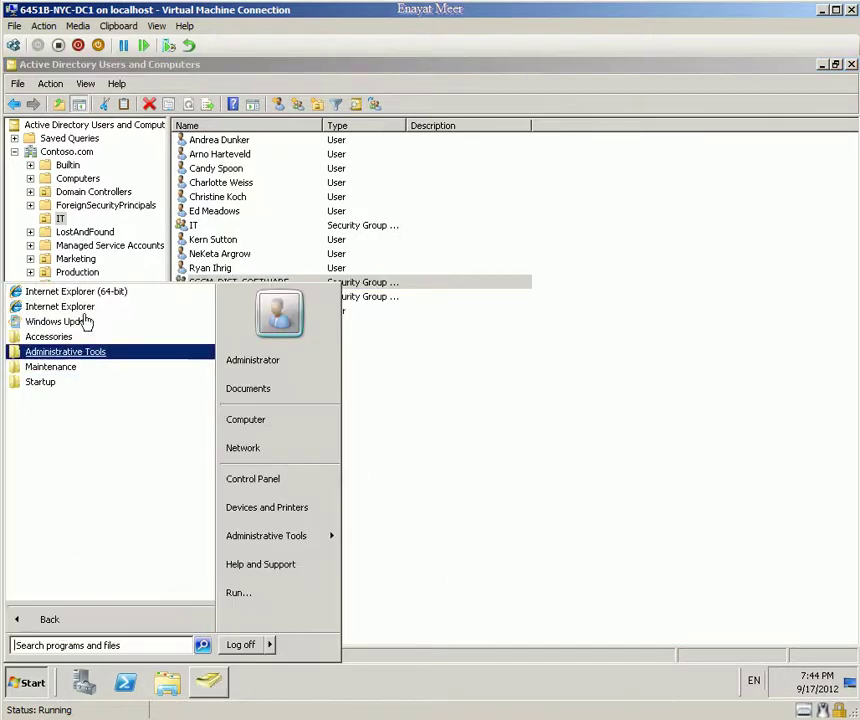
click(422, 497)
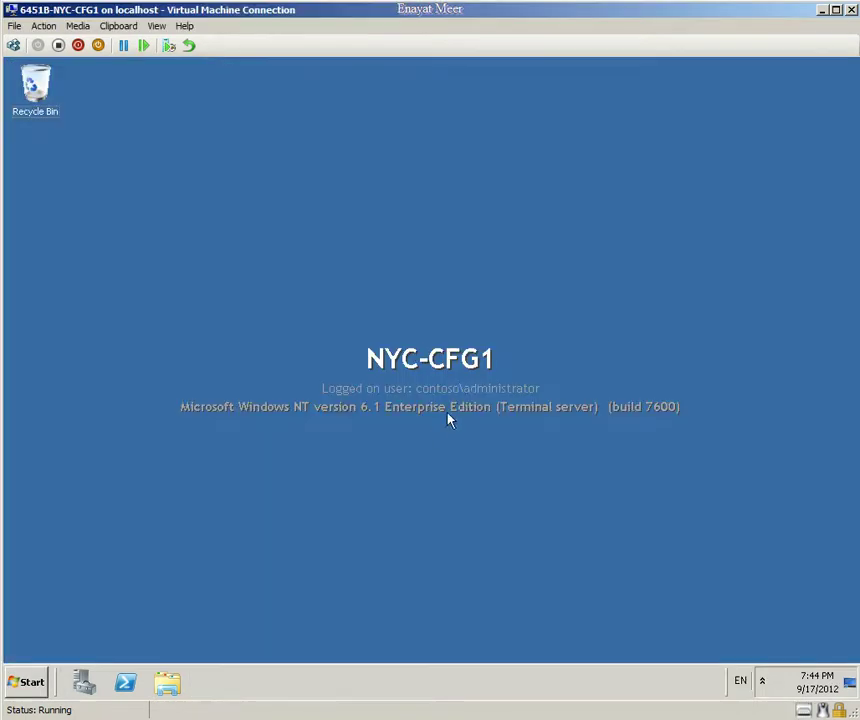
click(30, 682)
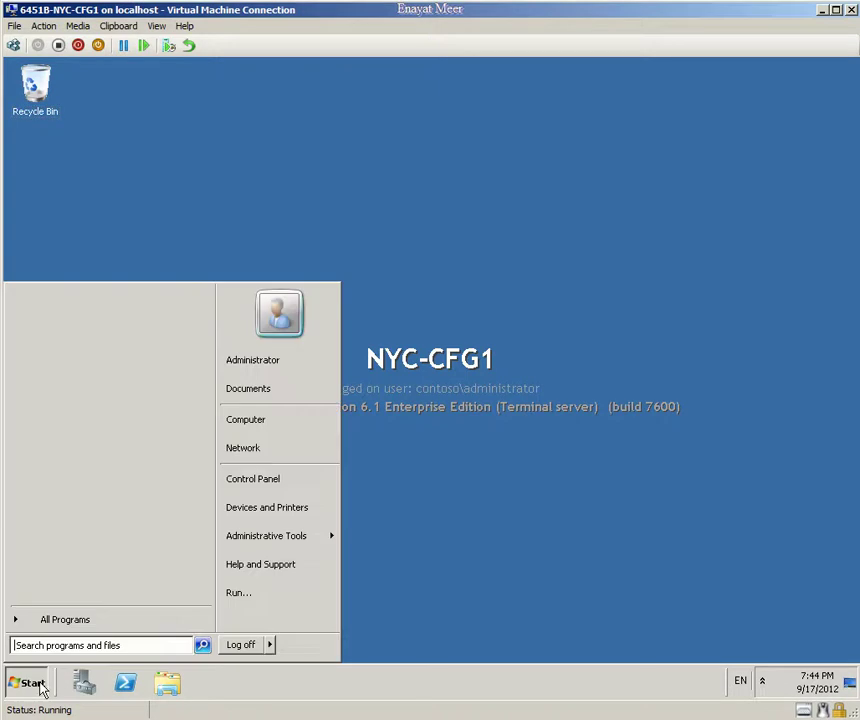
click(70, 620)
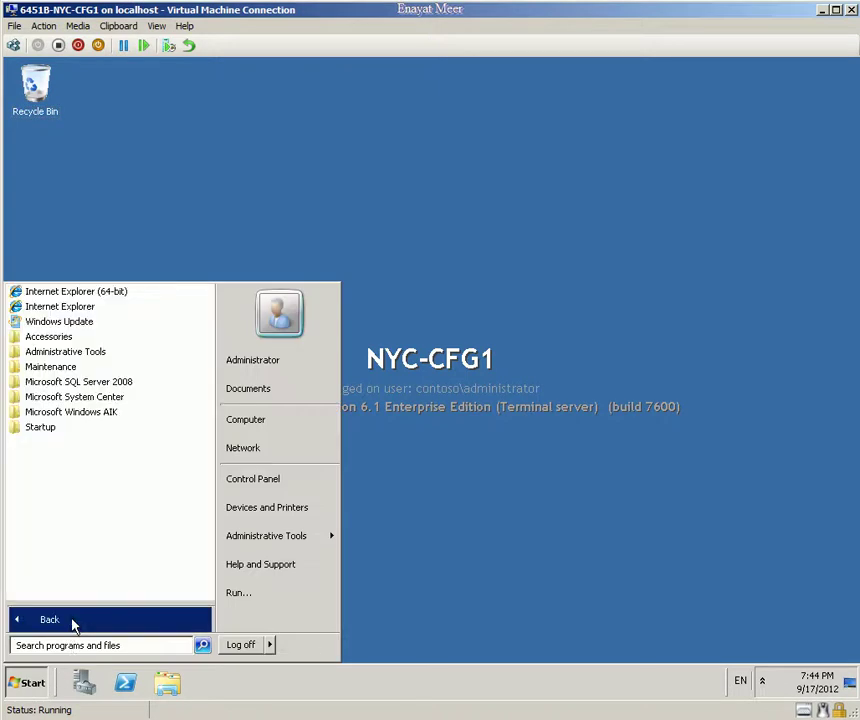
click(106, 397)
click(100, 411)
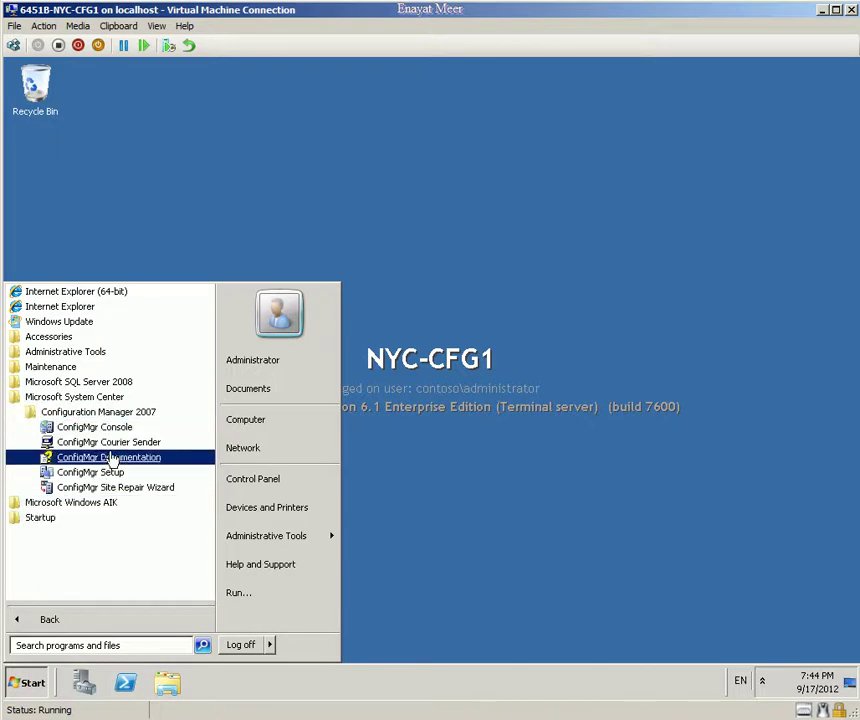
click(115, 374)
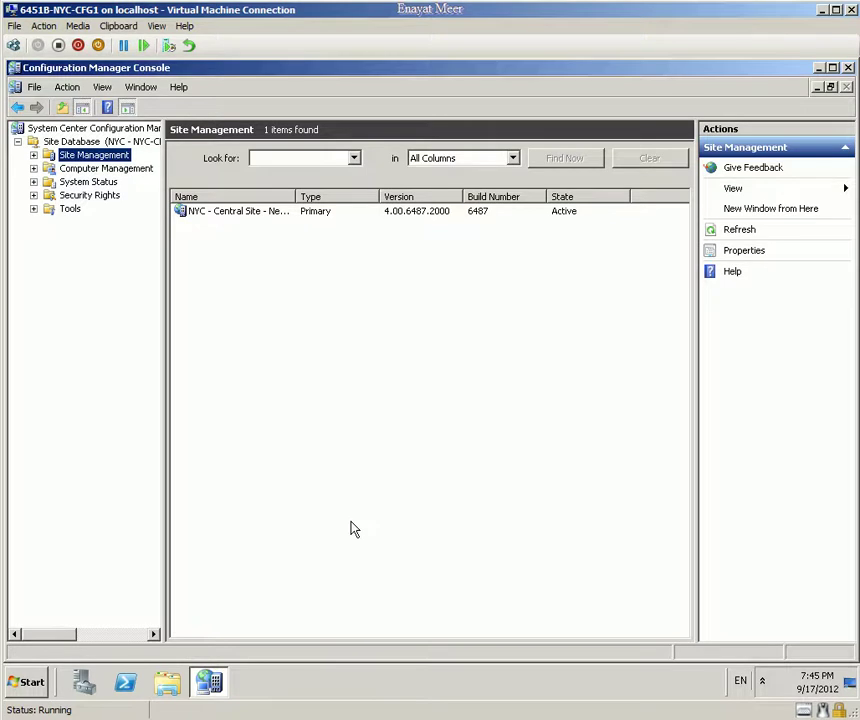
Step: Expand the site's Security Rights to list Users: domain Administrator and NT AUTHORITY\SYSTEM
click(33, 155)
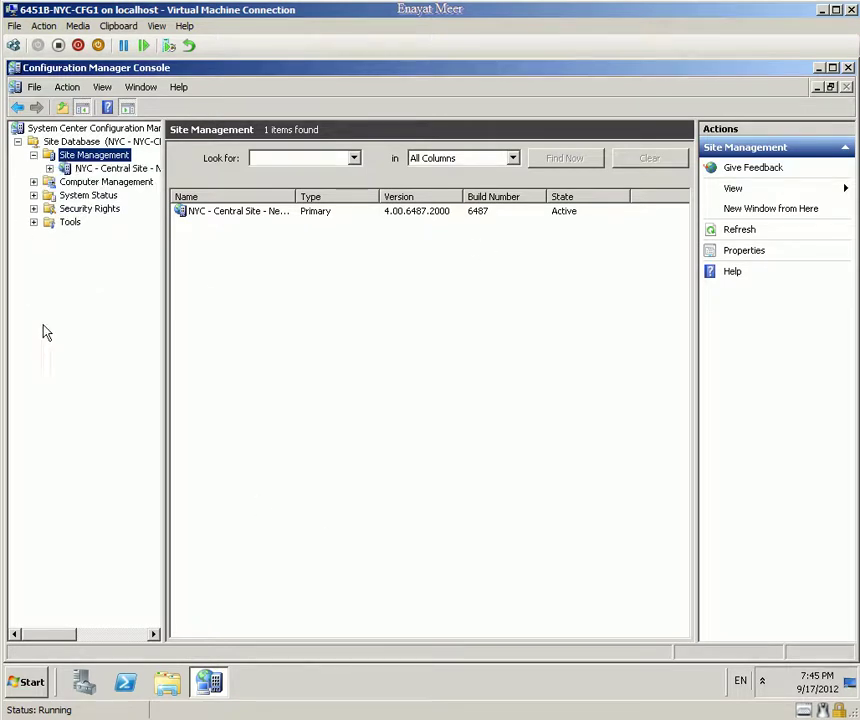
click(49, 168)
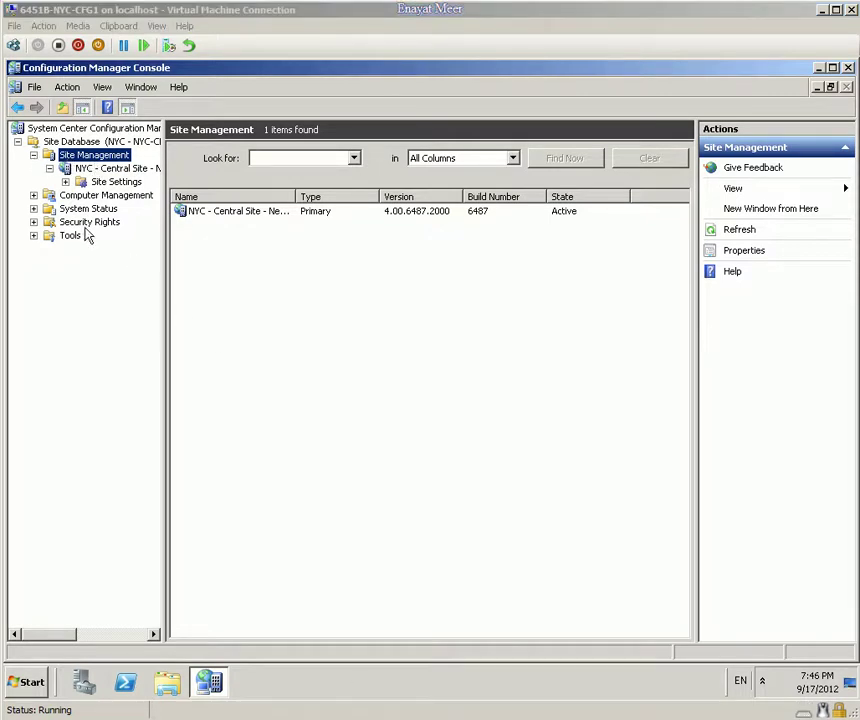
click(33, 222)
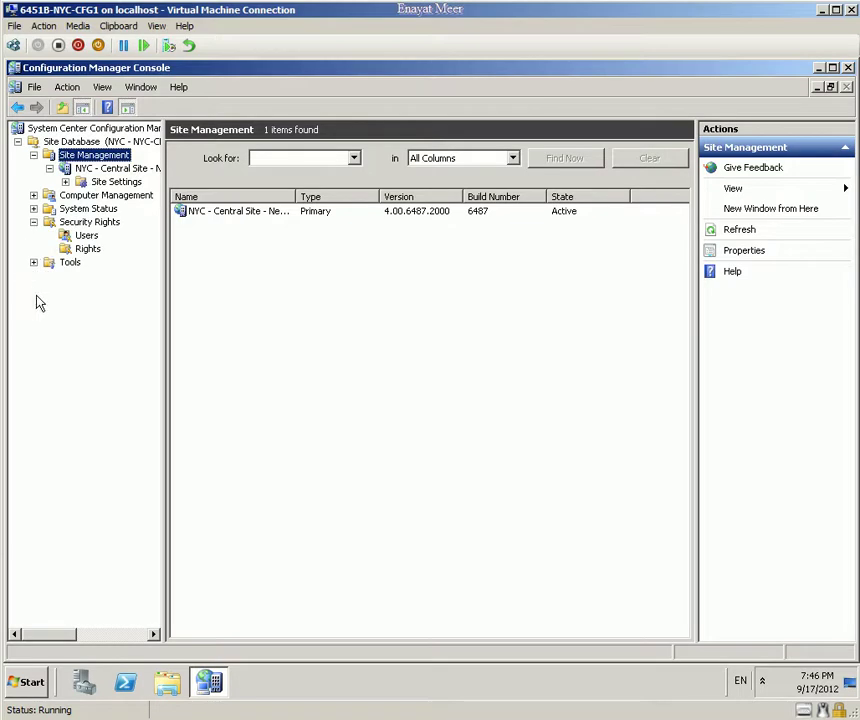
click(86, 237)
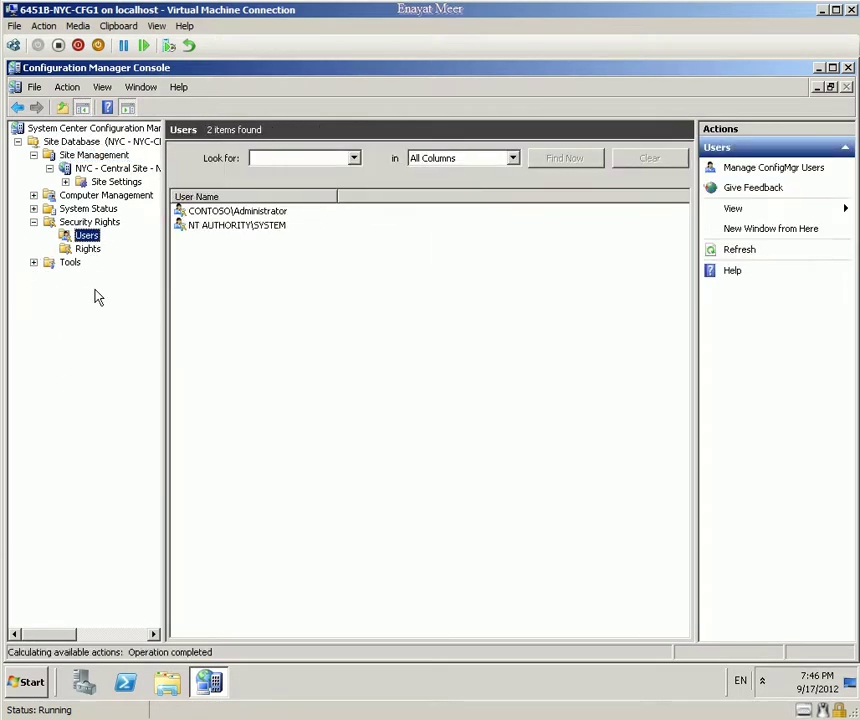
click(209, 213)
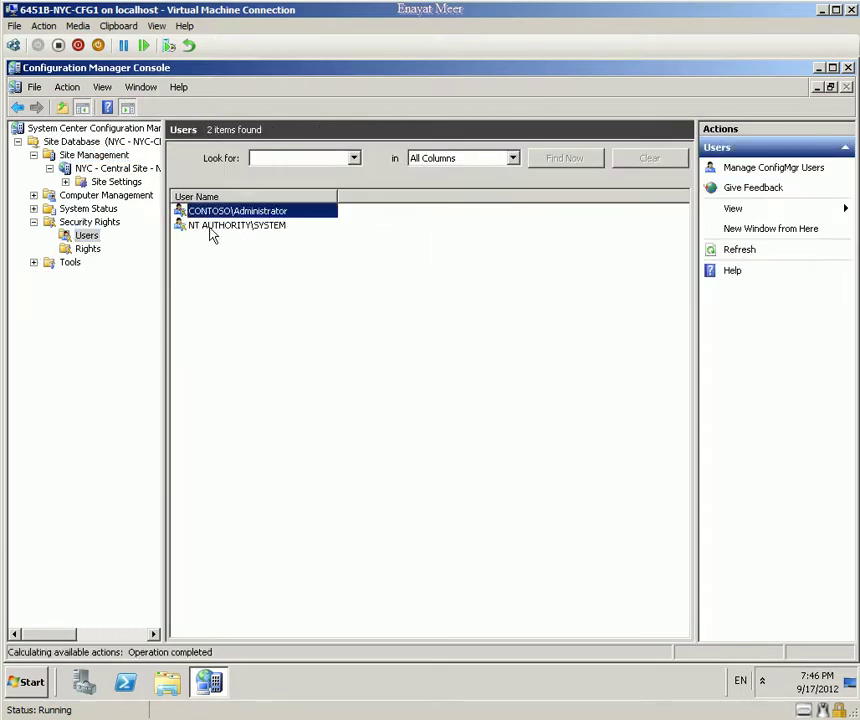
click(210, 227)
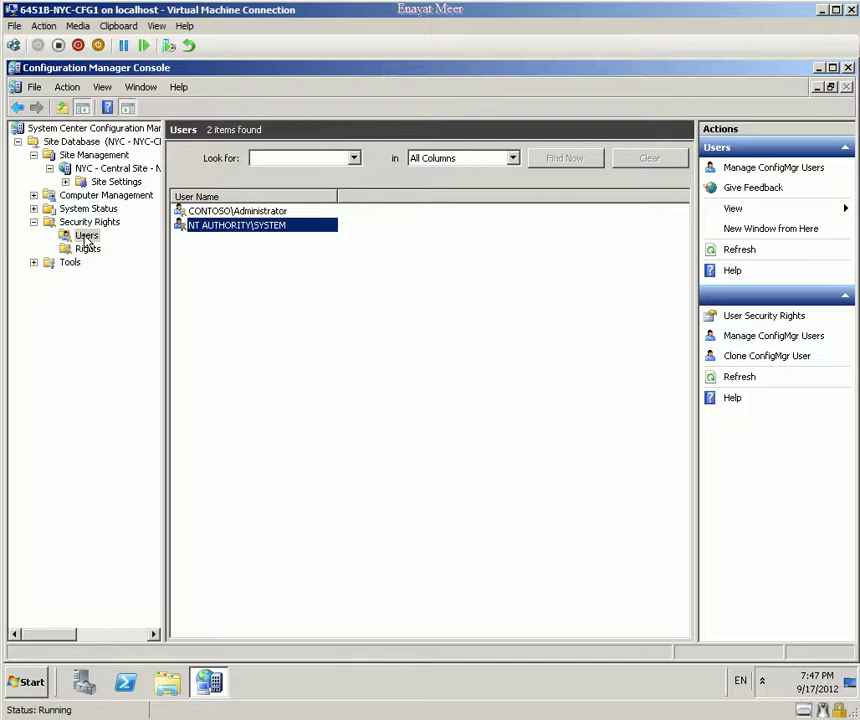
right_click(84, 238)
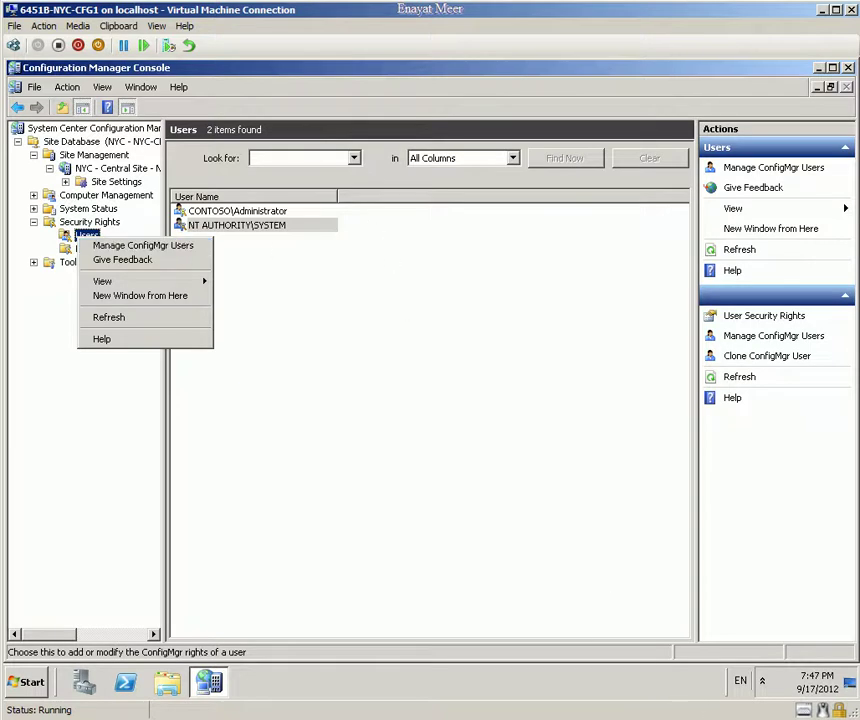
Step: Start Manage ConfigMgr Users, choose Add a new user, and browse for a user or group
click(131, 247)
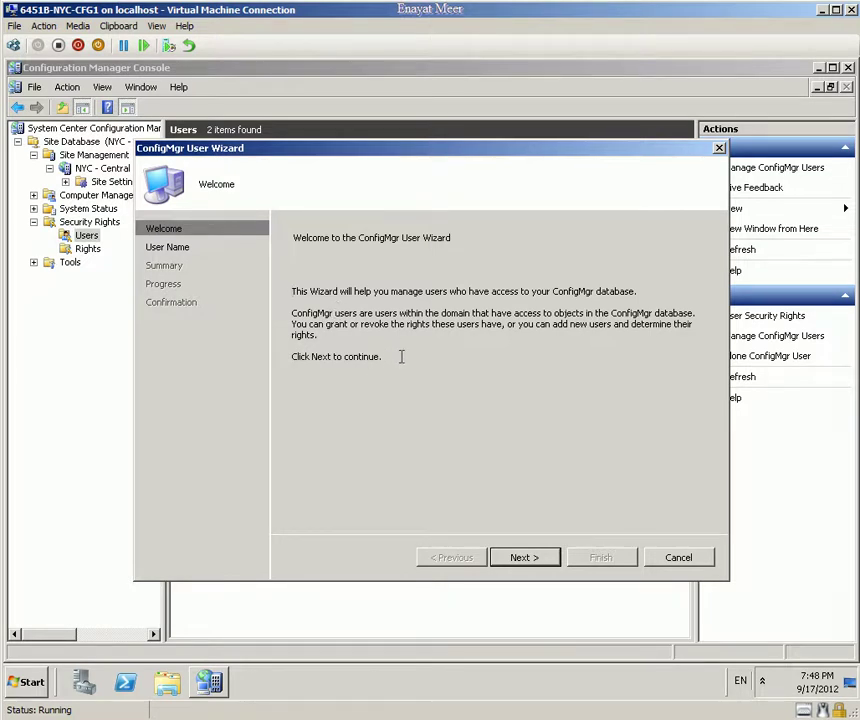
click(522, 557)
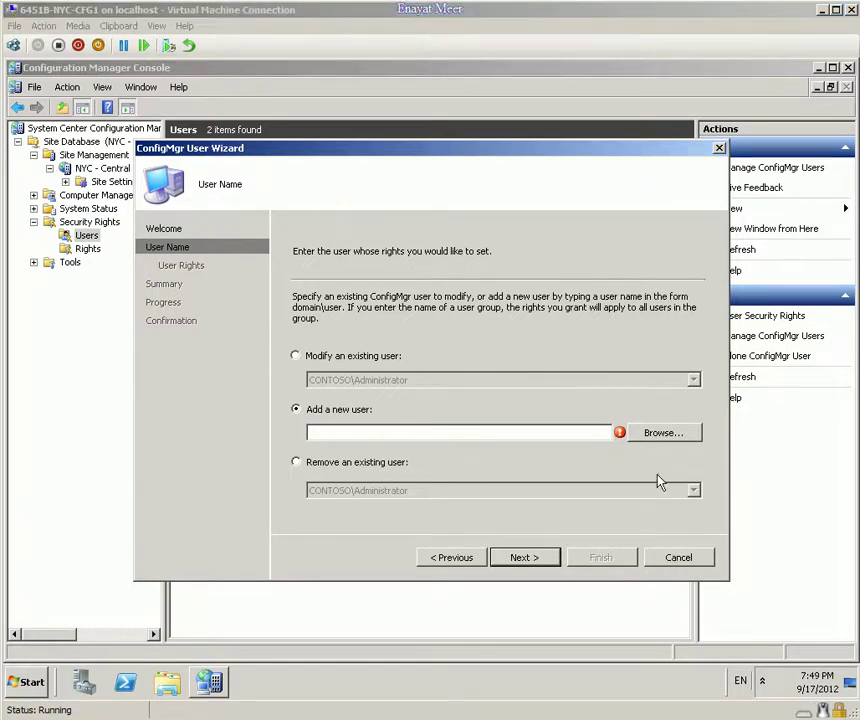
click(663, 433)
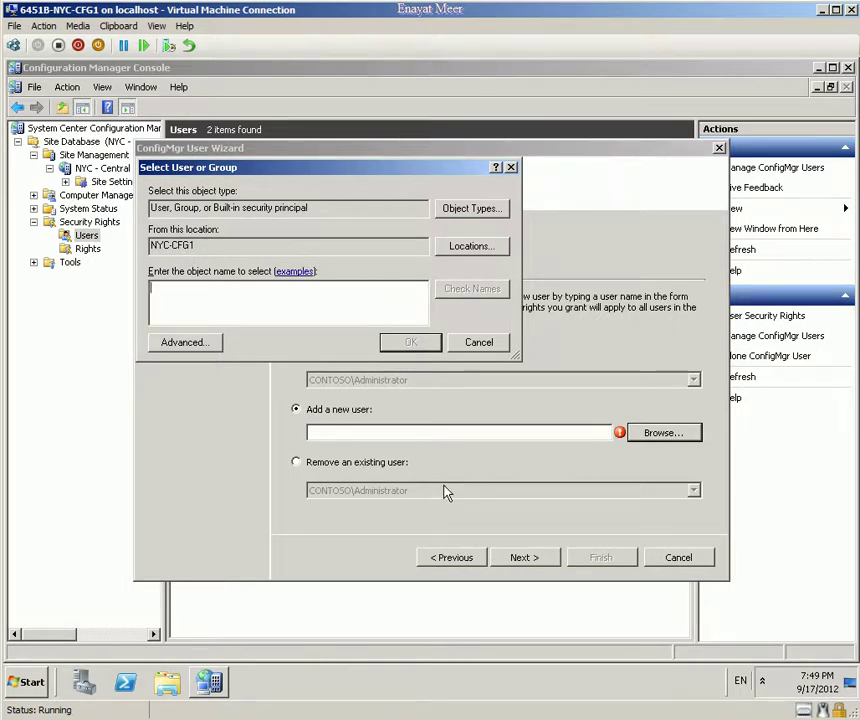
Step: Try resolving SCCM and SCCM_FULL_ADMIN (both not found), then check Locations, which lists only NYC-CFG1
text(SCCM)
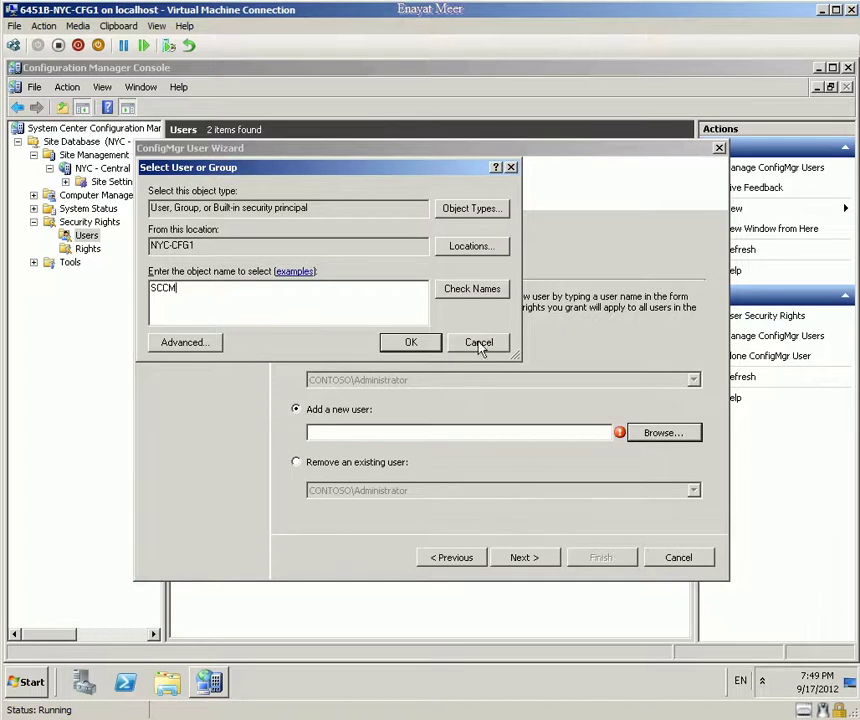
click(478, 290)
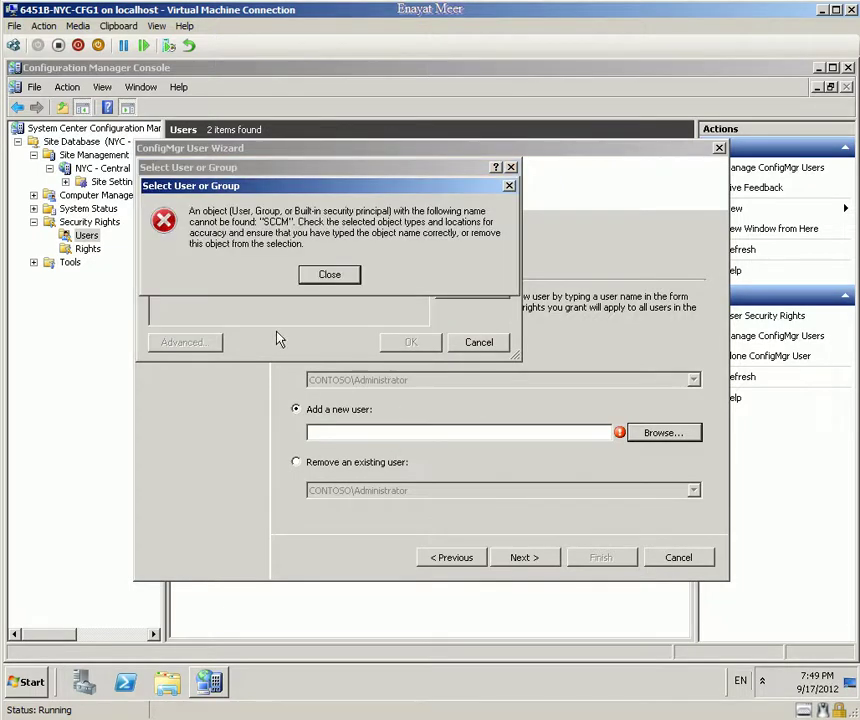
click(330, 275)
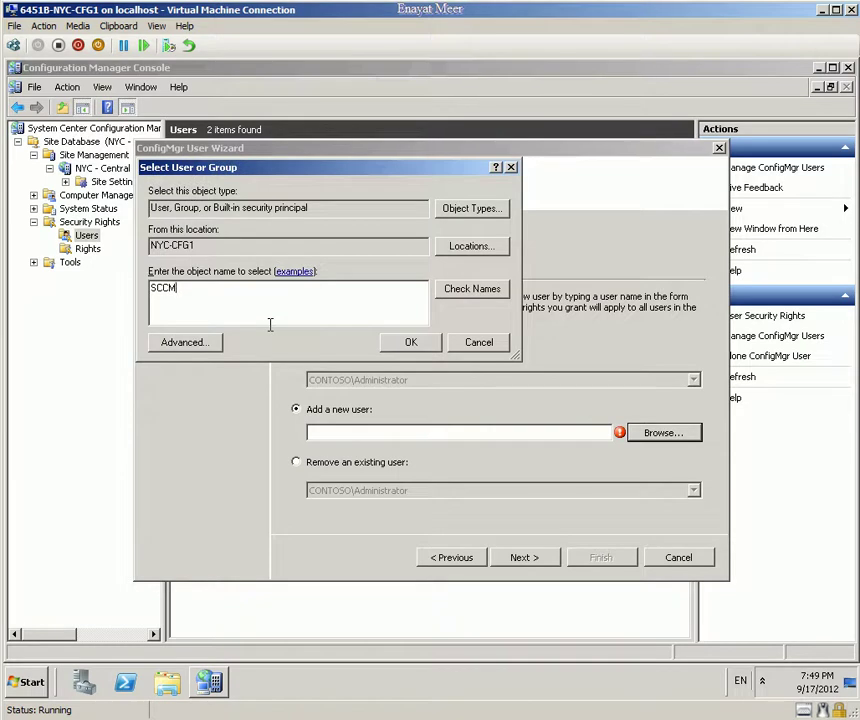
text(_FULL_ADMIN)
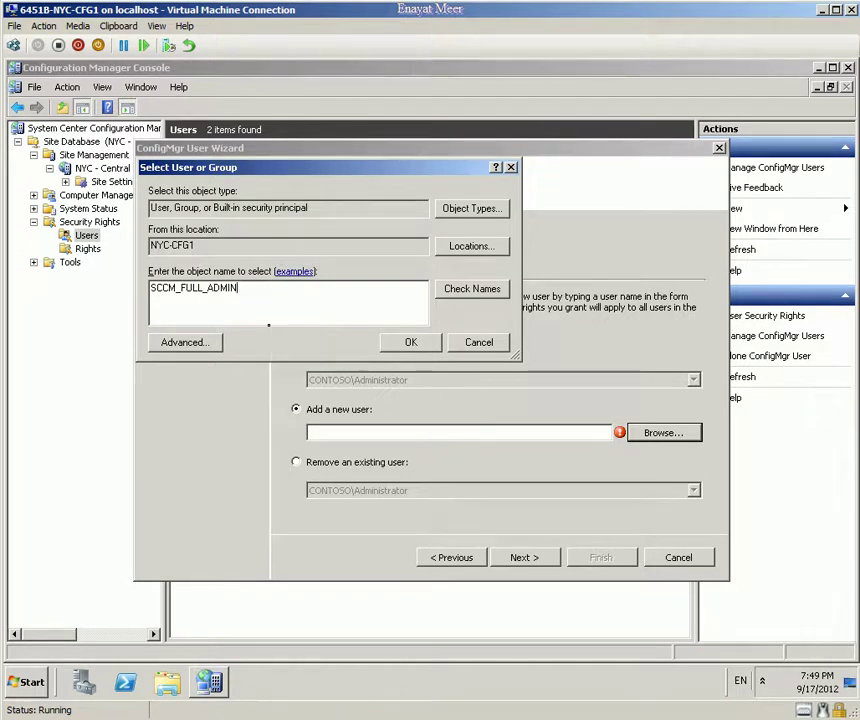
click(450, 290)
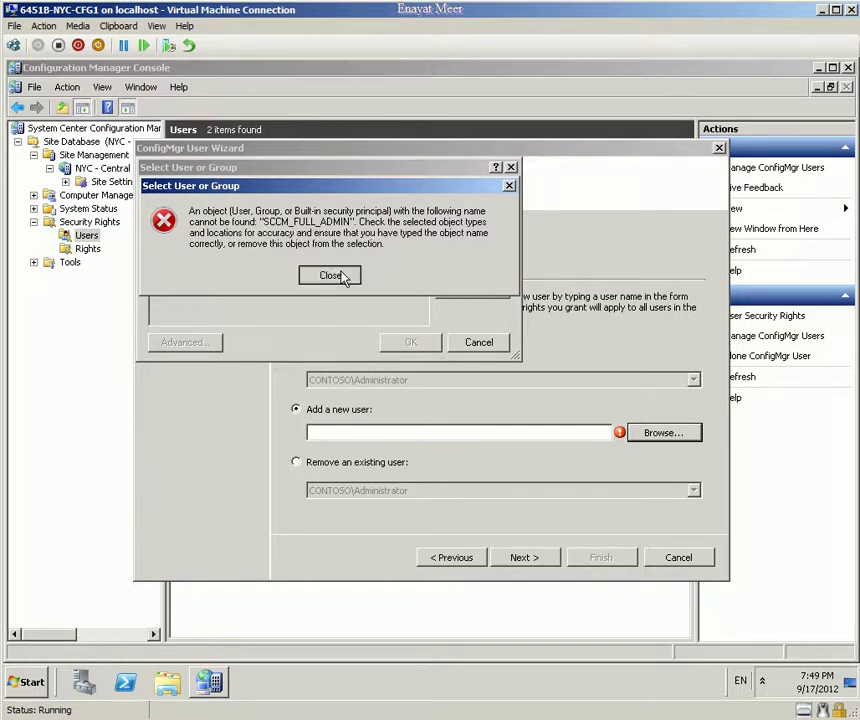
click(344, 274)
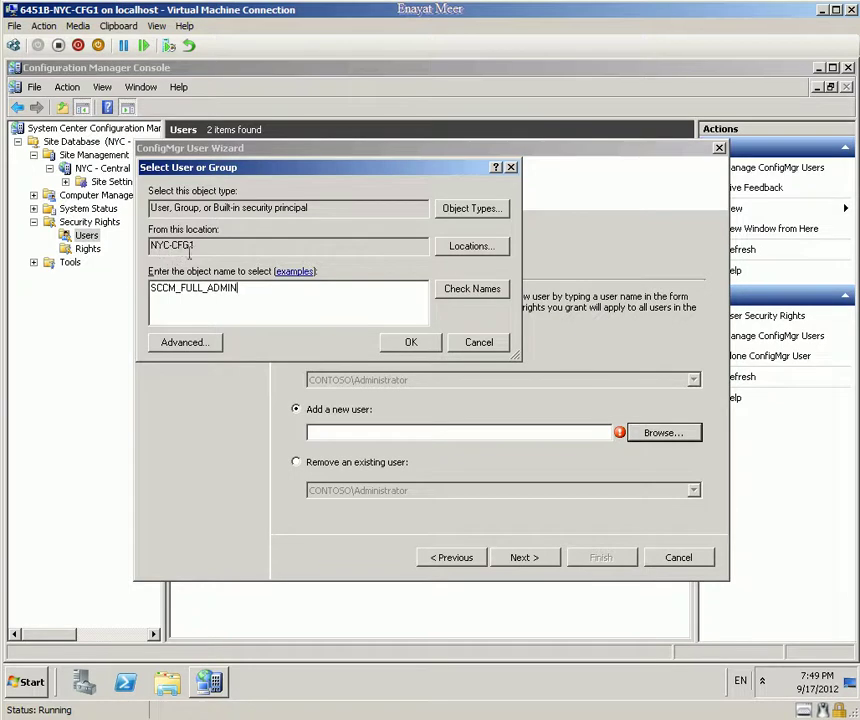
click(471, 246)
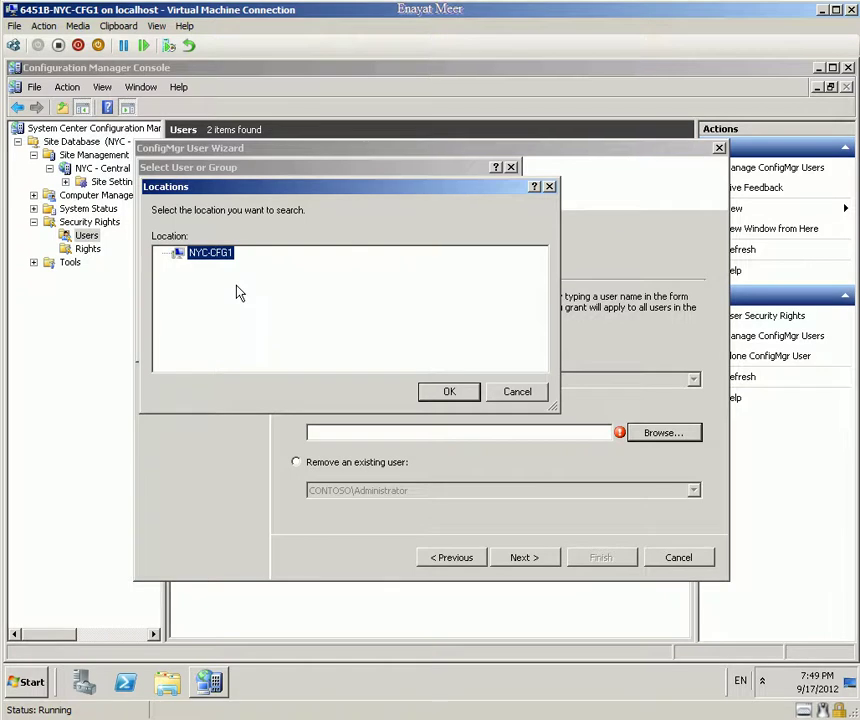
click(23, 681)
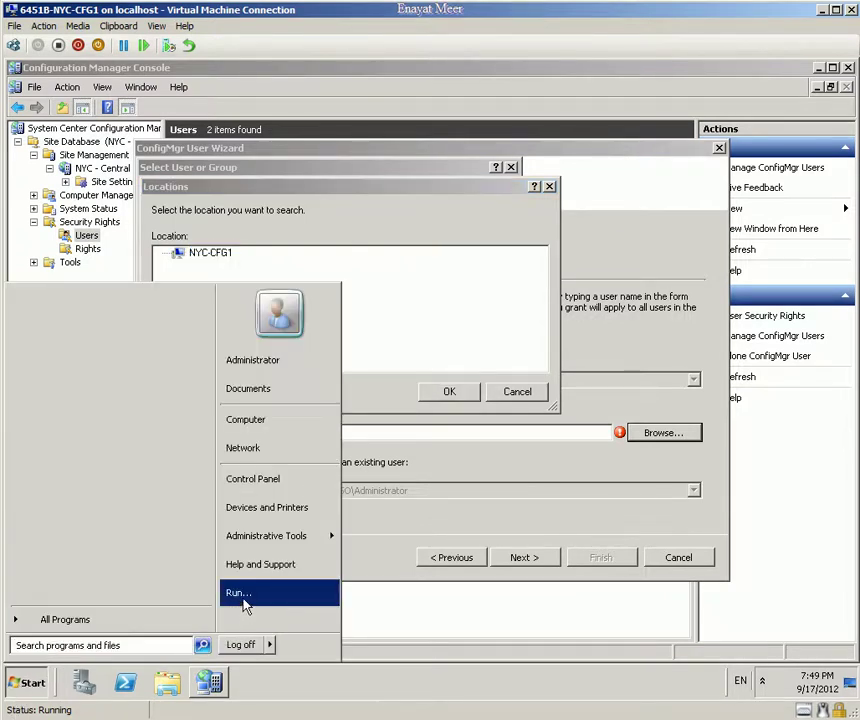
Step: Try opening the network path \\NYCV-DC1 from the Run box
click(240, 594)
text(\\)
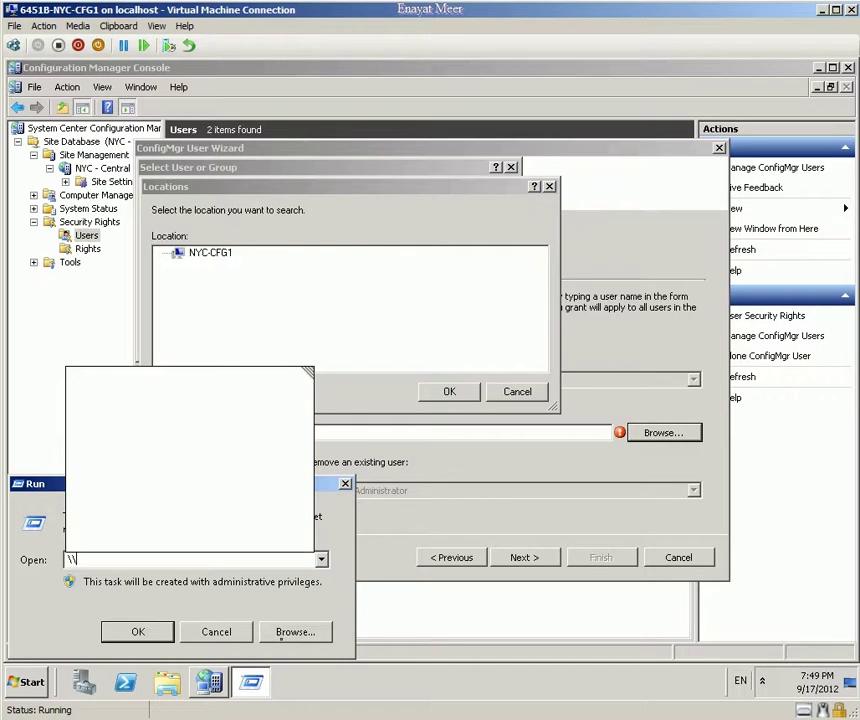
text(NYCV-DC)
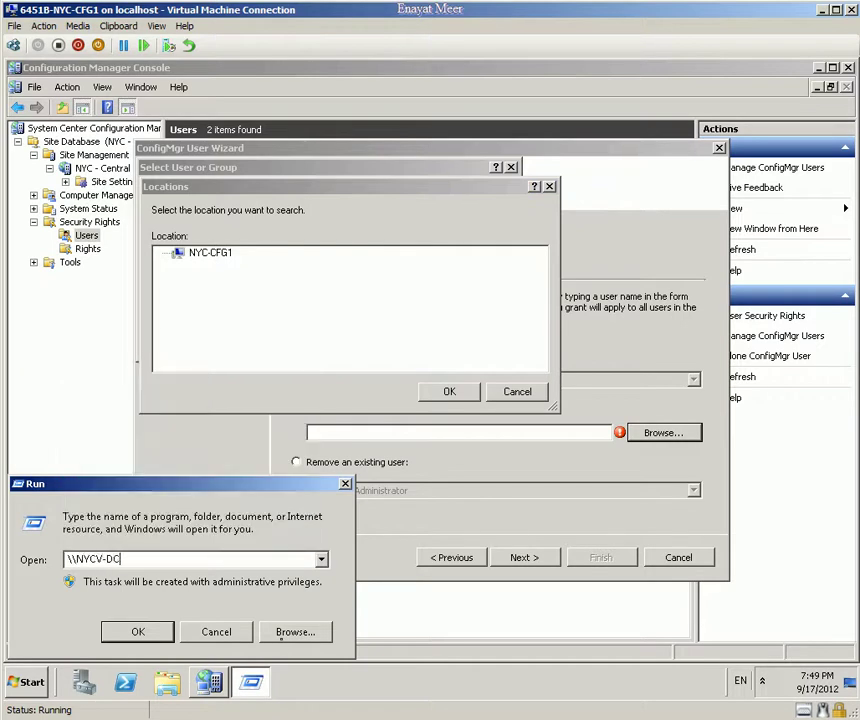
key(Return)
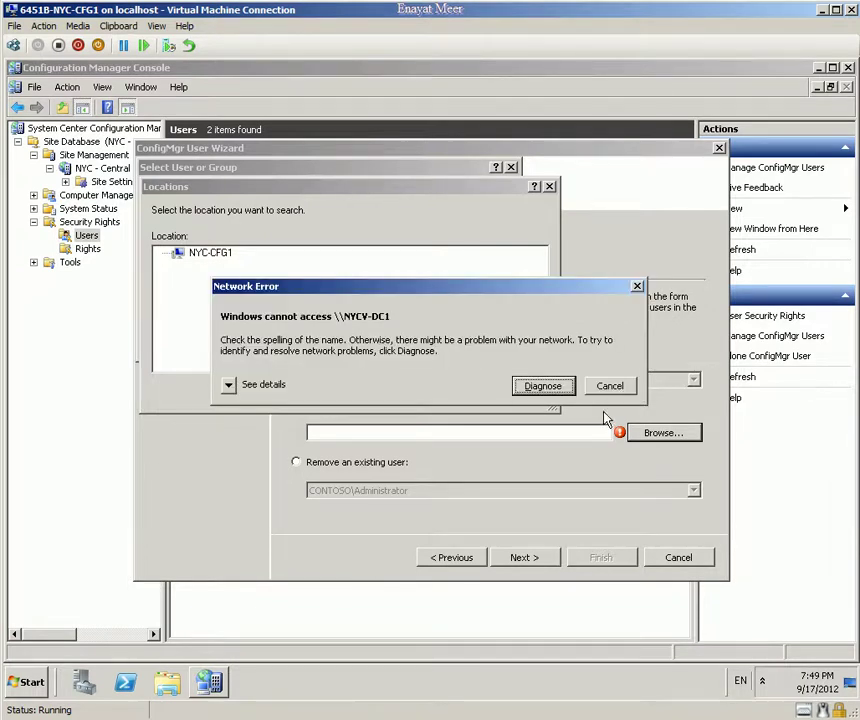
Step: Dismiss the network error and the location picker, close Run, and open a fresh Run box
click(610, 386)
click(540, 397)
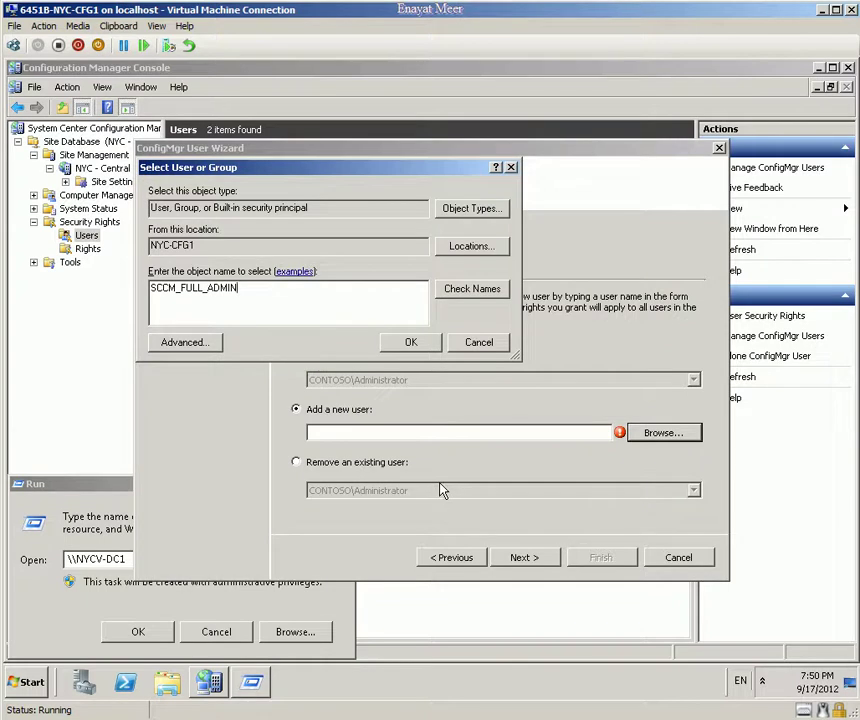
click(27, 505)
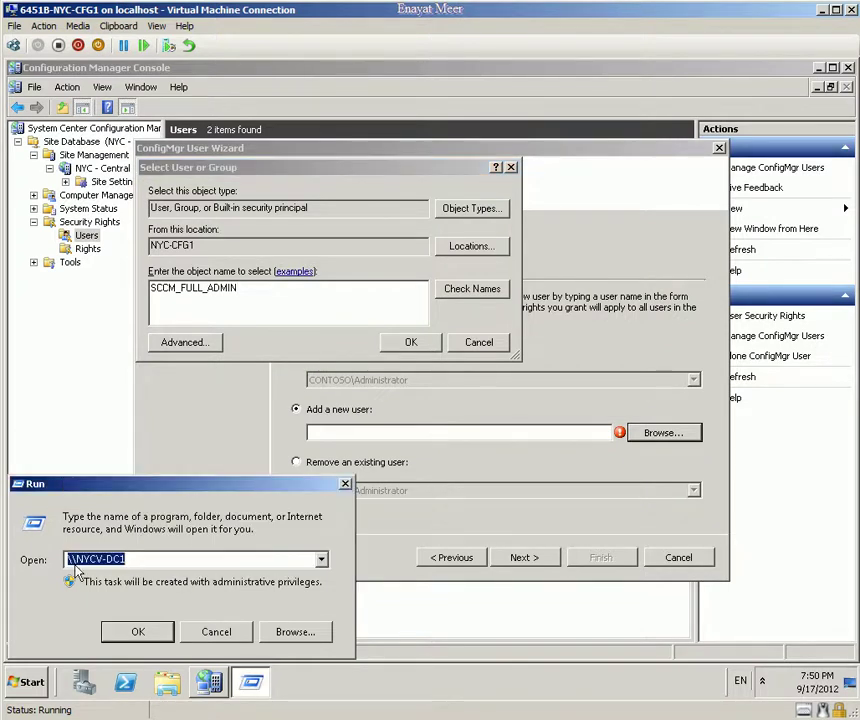
click(218, 634)
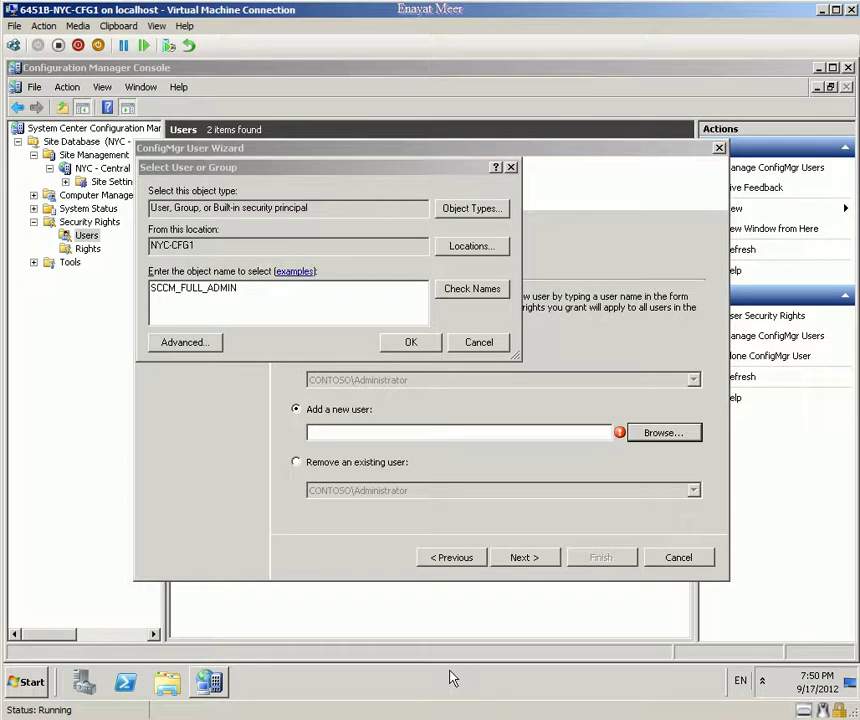
click(240, 289)
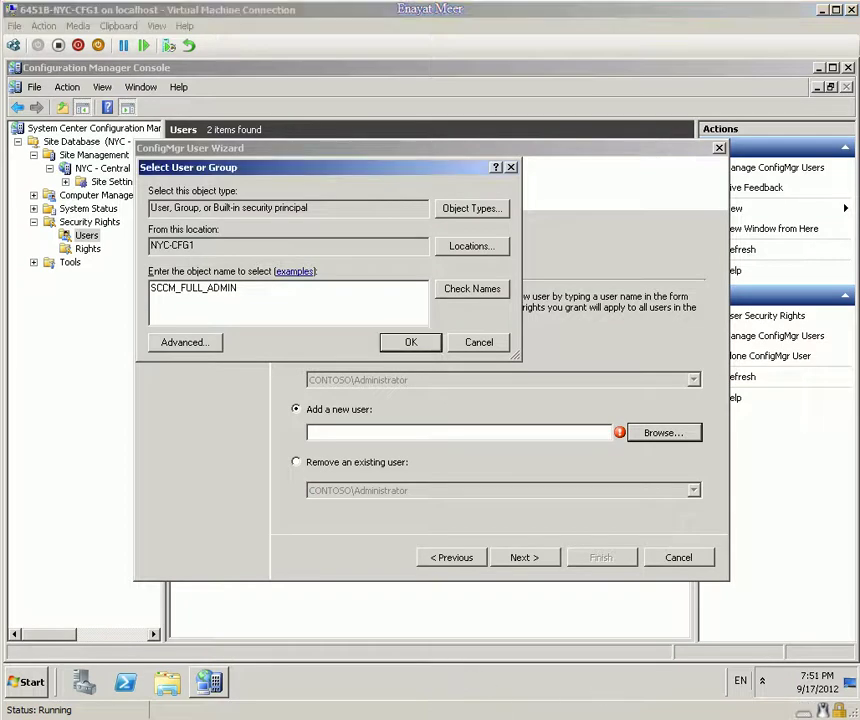
click(17, 682)
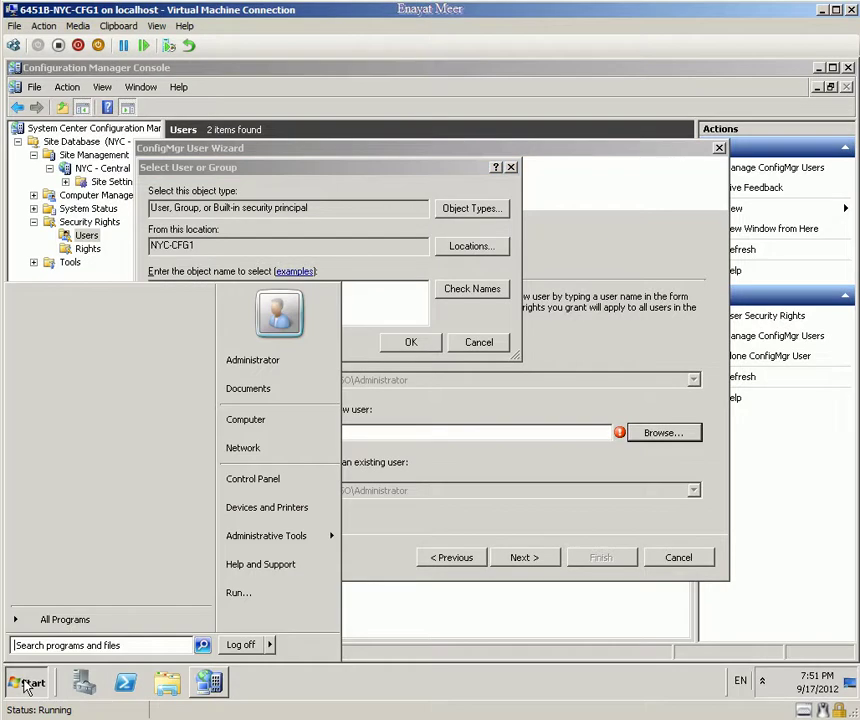
click(268, 599)
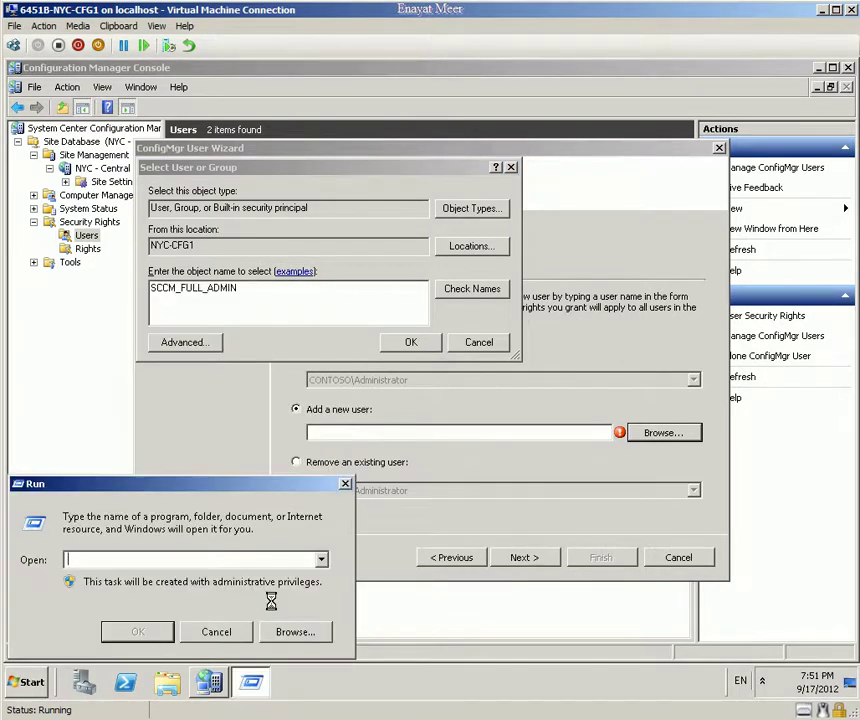
Step: Launch Network Connections by running ncpa.cpl from a Command Prompt
text(cmd)
key(Return)
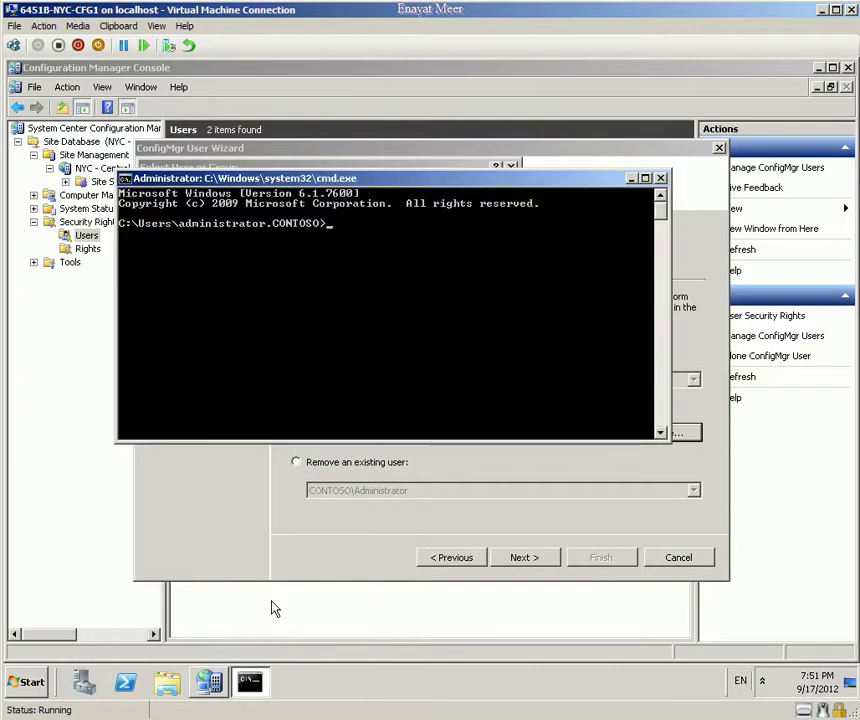
text(ncpa.cpl)
key(Return)
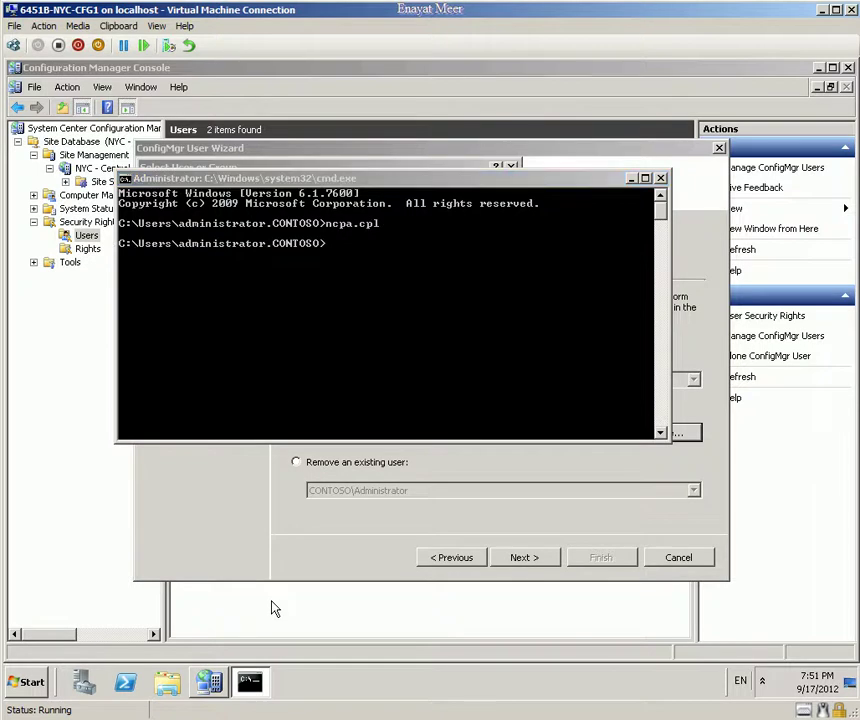
Step: Open the IPv4 properties of Local Area Connection 4
right_click(190, 232)
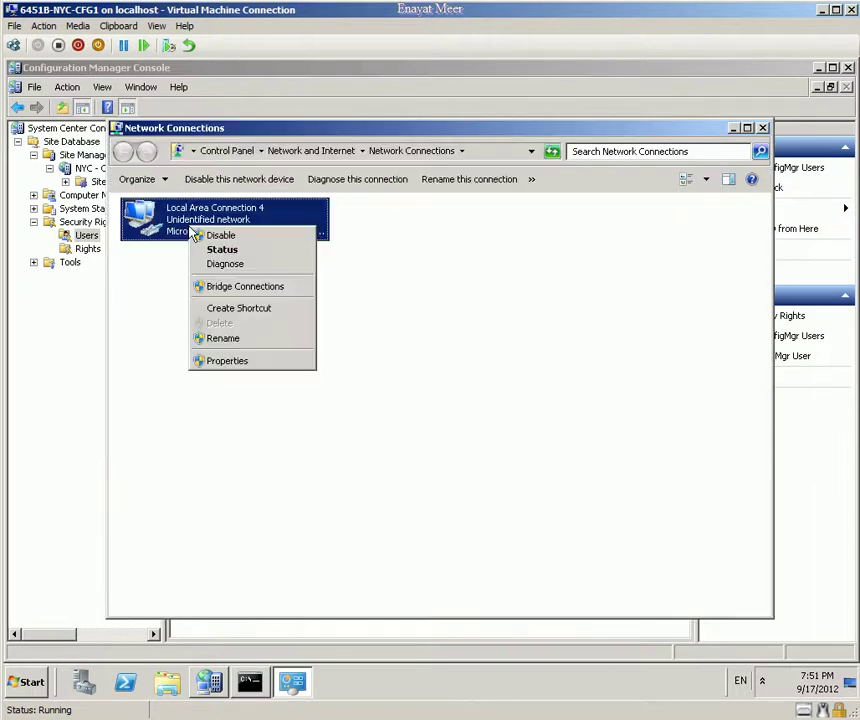
click(212, 361)
double_click(296, 379)
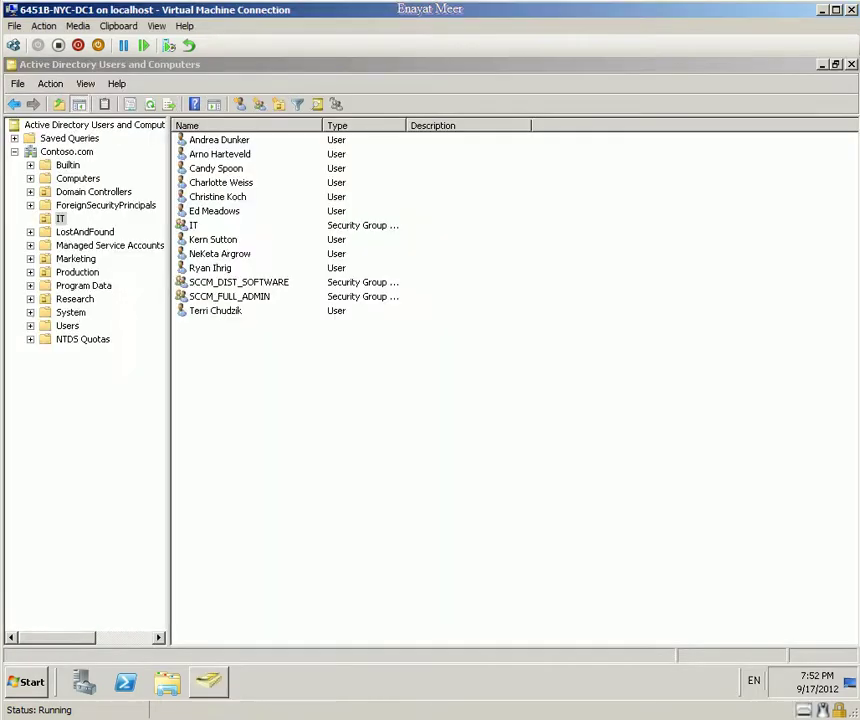
Step: Open DNS Manager and review Contoso.com host records: NYC-CFG1 at 10.10.0.11 and the 10.10.0.10 record
click(12, 687)
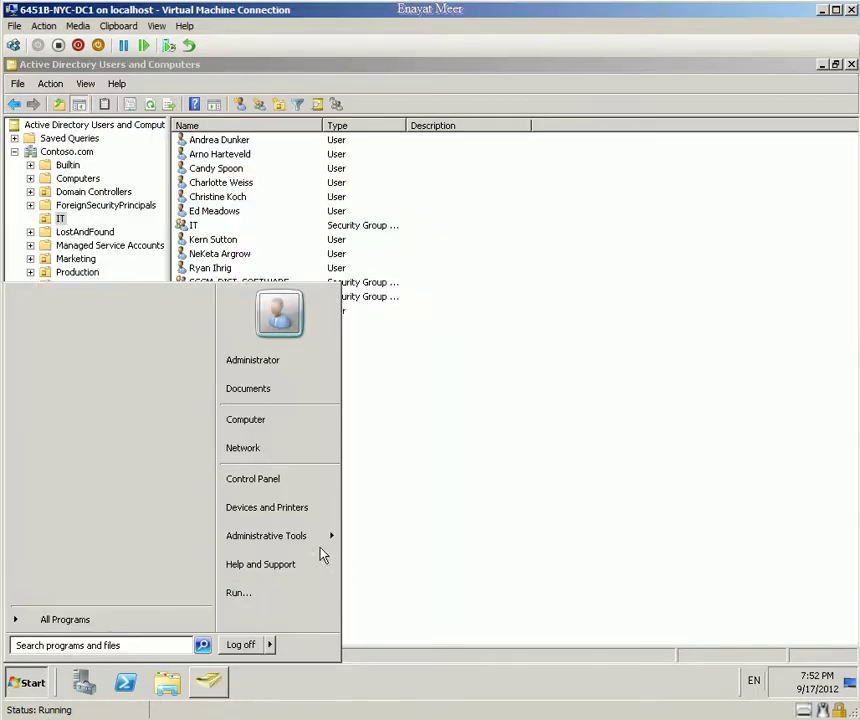
mouse_move(322, 548)
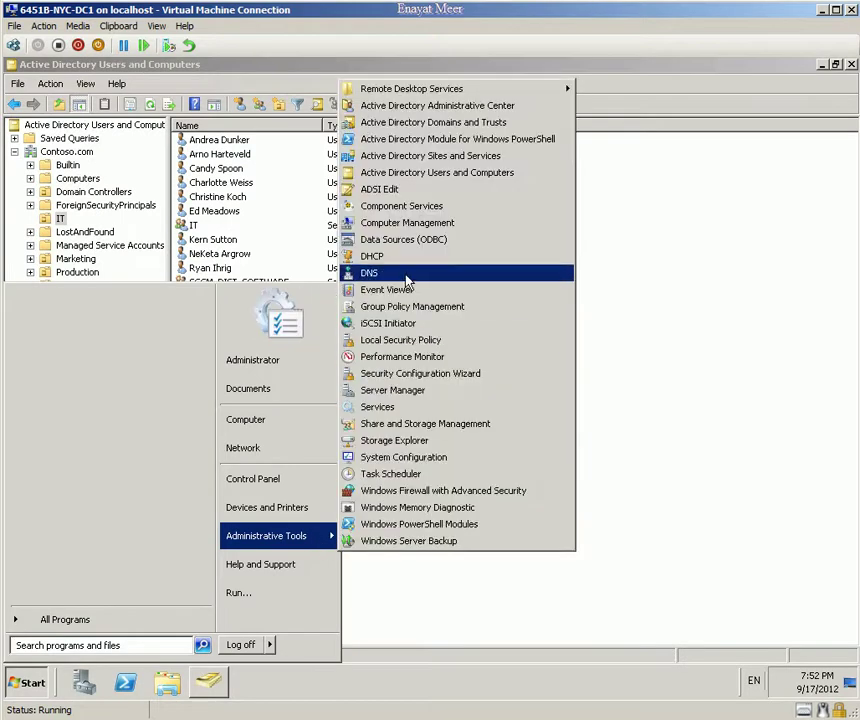
click(405, 276)
click(70, 193)
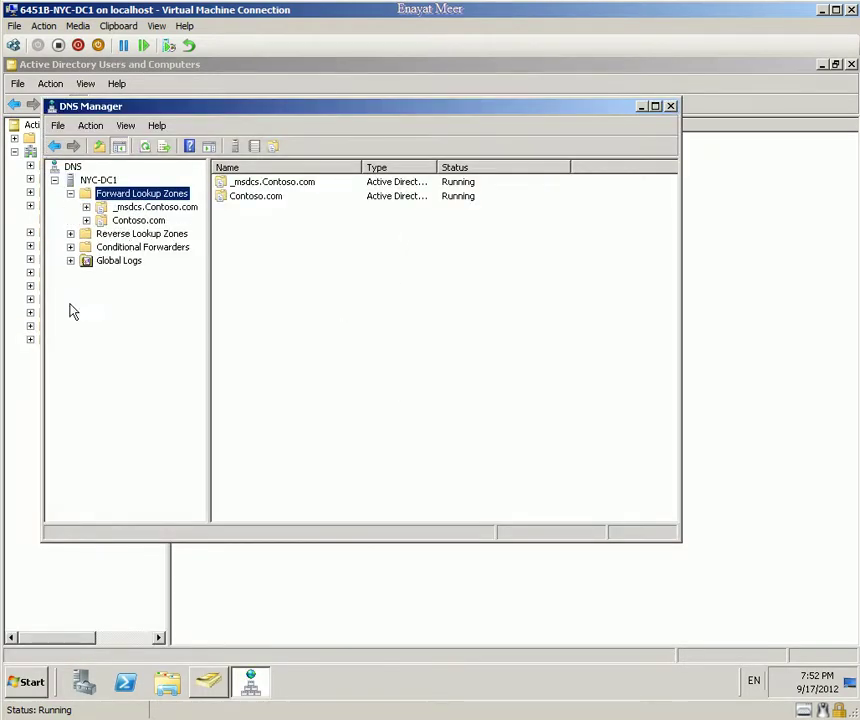
click(138, 220)
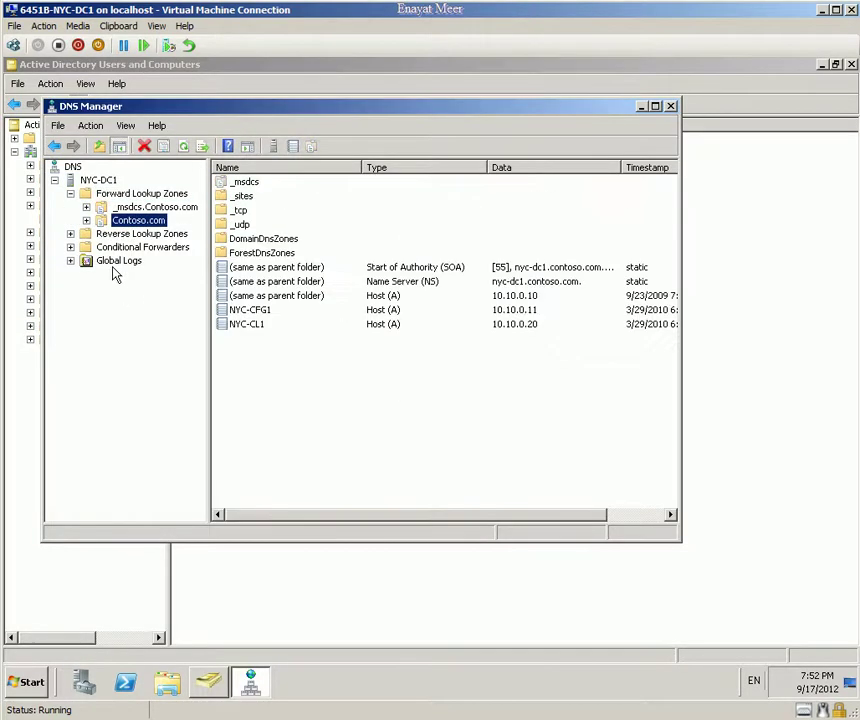
click(262, 312)
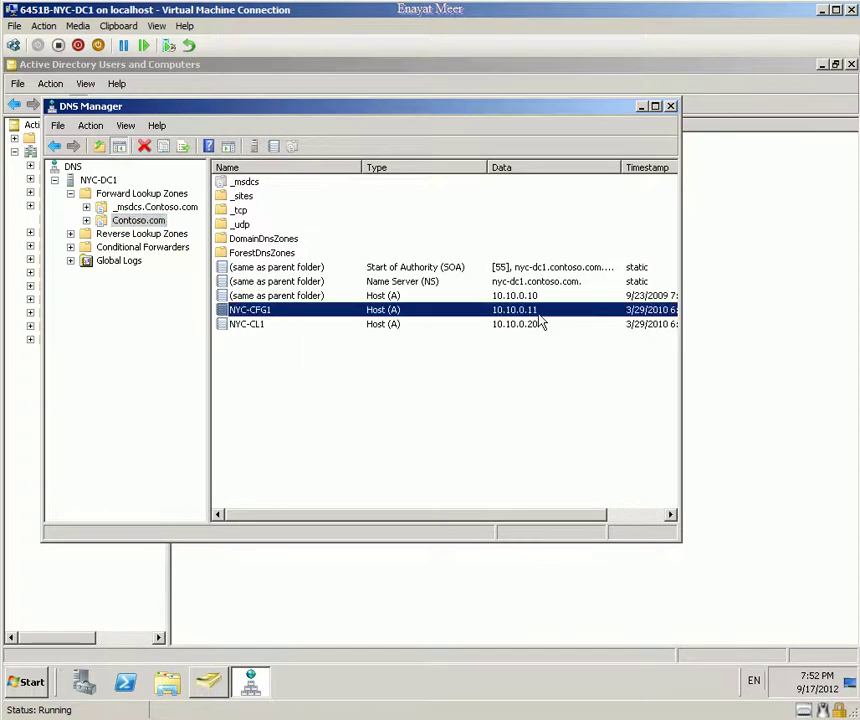
key(Up)
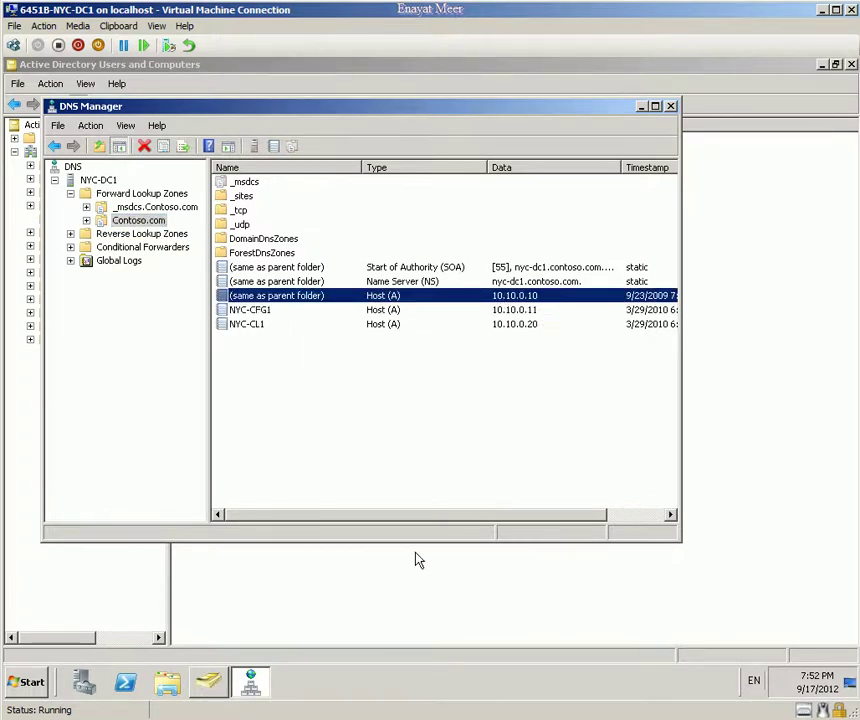
click(21, 689)
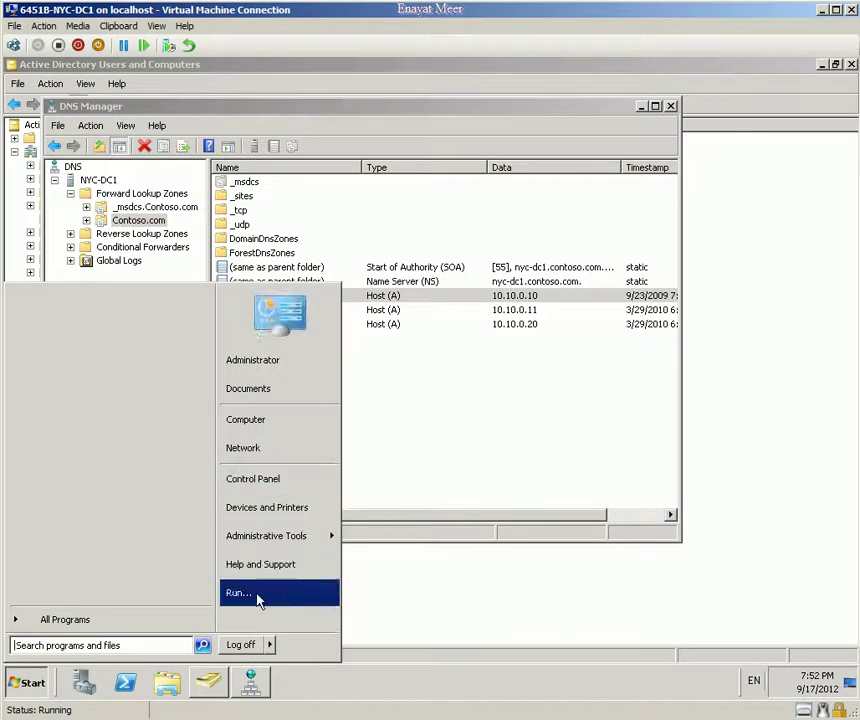
Step: Open Network Connections and bring up Local Area Connection 4's IPv4 properties
click(258, 590)
text(ncpa.cpl)
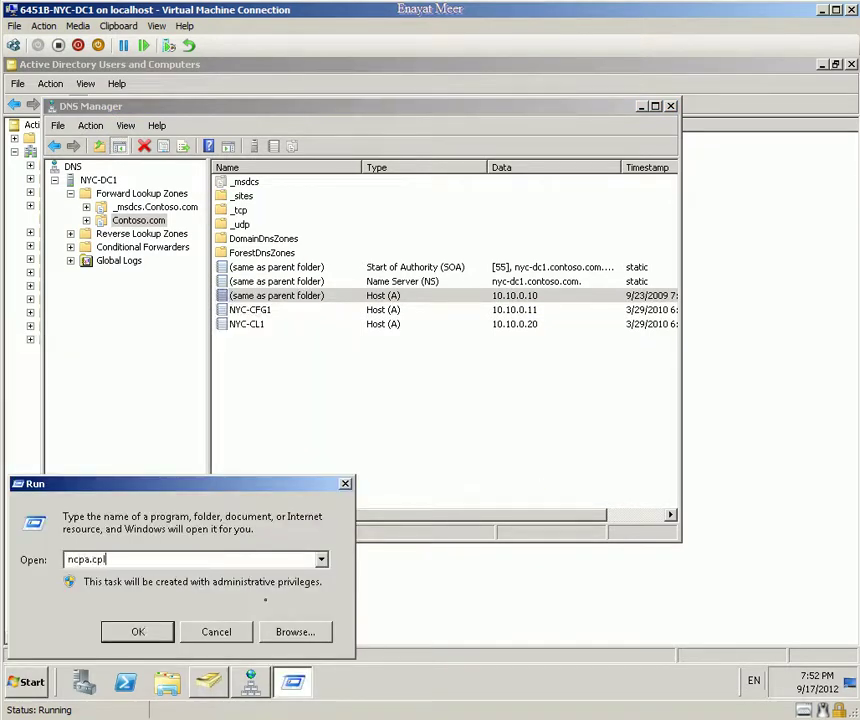
key(Return)
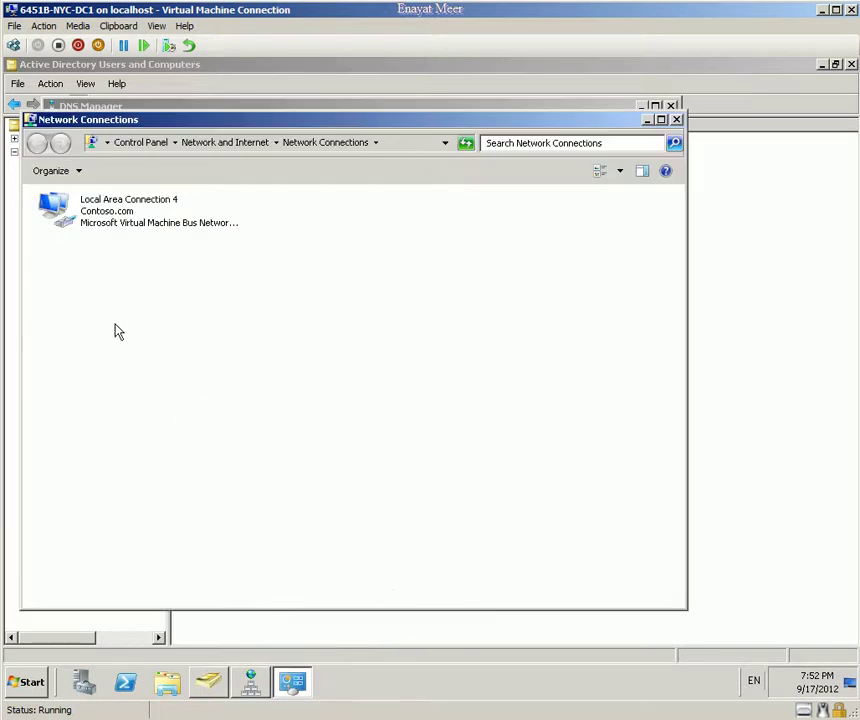
drag(180, 119, 245, 280)
drag(327, 305, 317, 382)
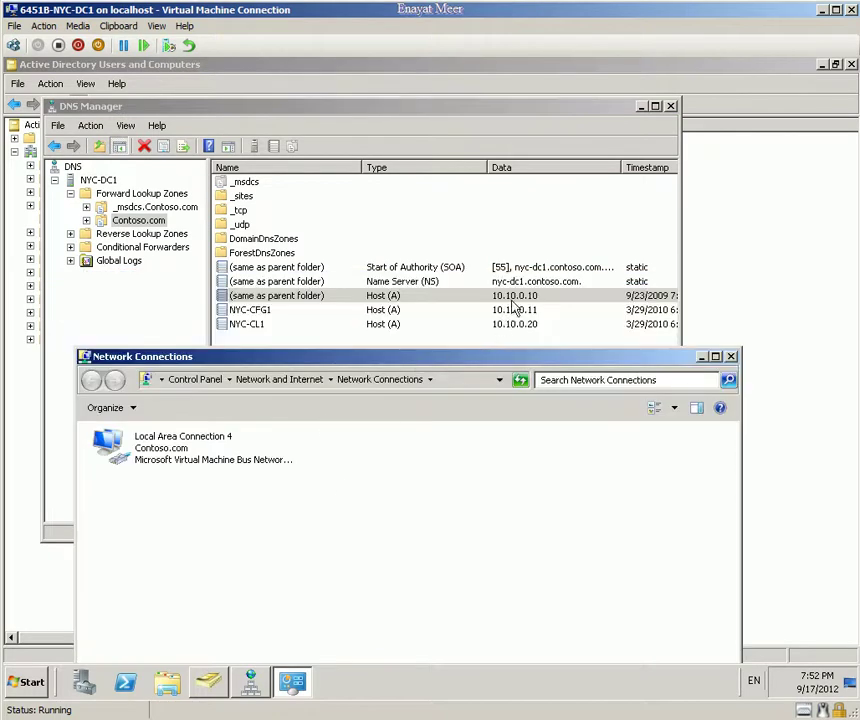
right_click(160, 452)
click(198, 586)
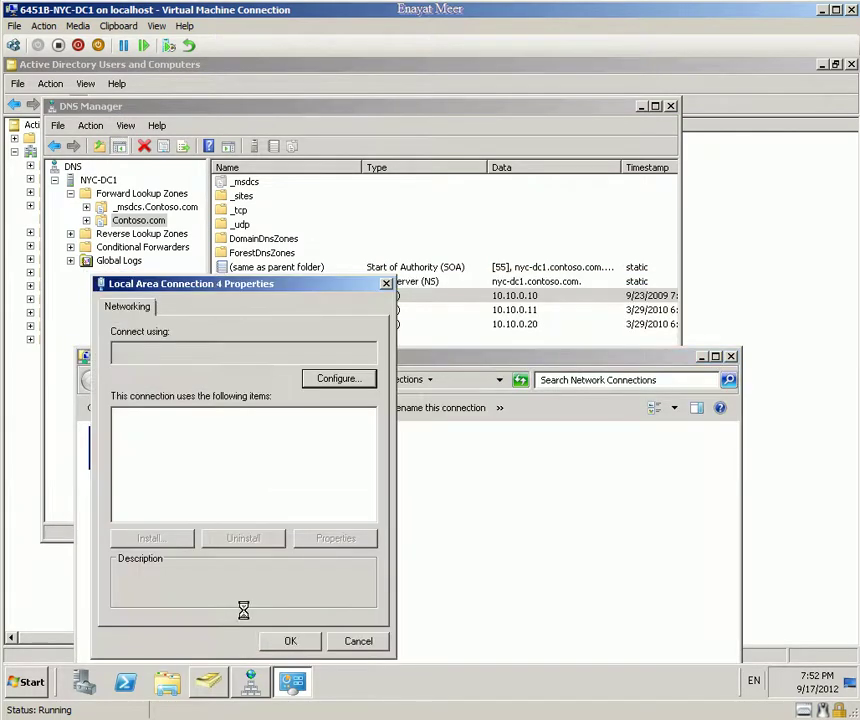
double_click(262, 472)
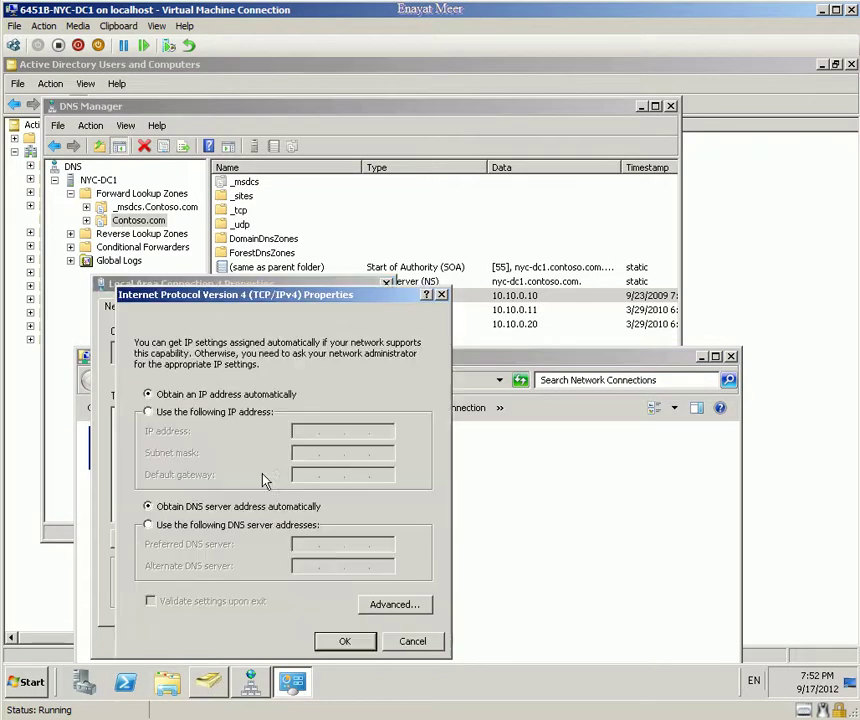
Step: Check the current addresses with ipconfig in a Command Prompt, then close it
click(27, 682)
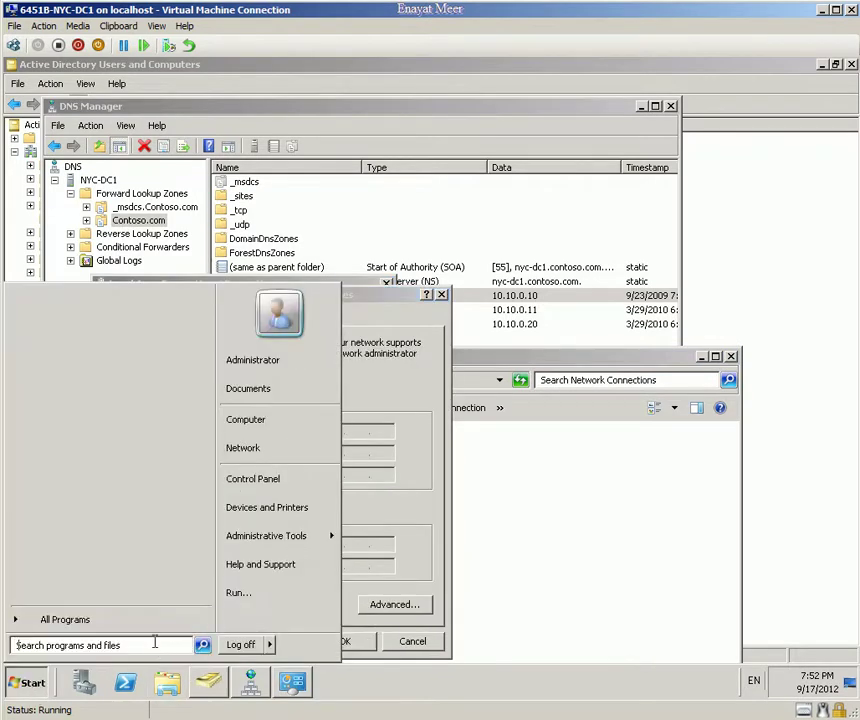
text(cmd)
key(Return)
text(ipconfig)
key(Return)
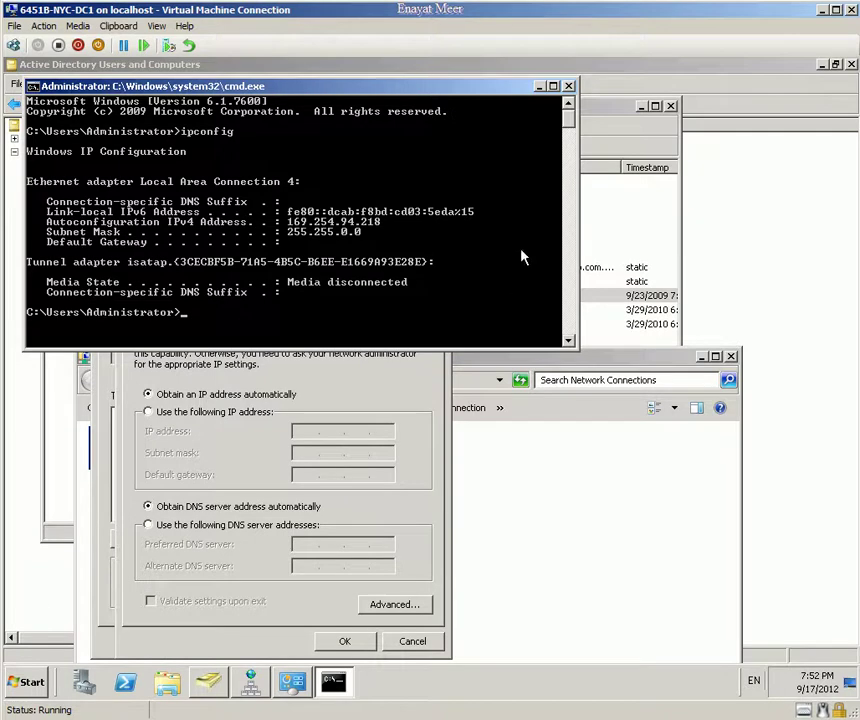
click(569, 87)
Step: Assign static IP 10.10.0.10, mask 255.255.0.0 and preferred DNS 10.10.0.10, accepting the warning
click(148, 411)
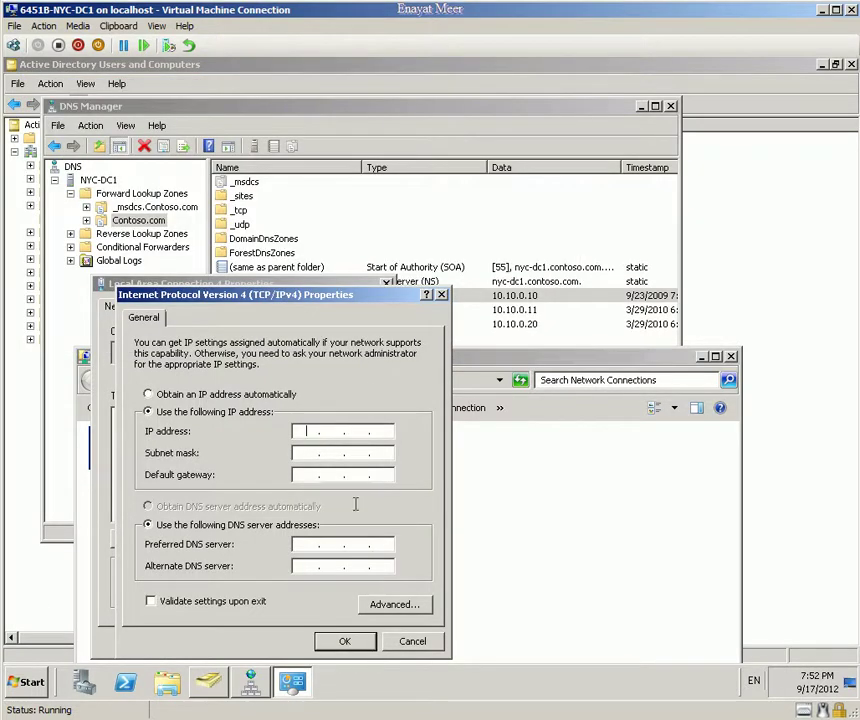
text(10 . 10 . 0 . 10)
key(Tab)
text(255255)
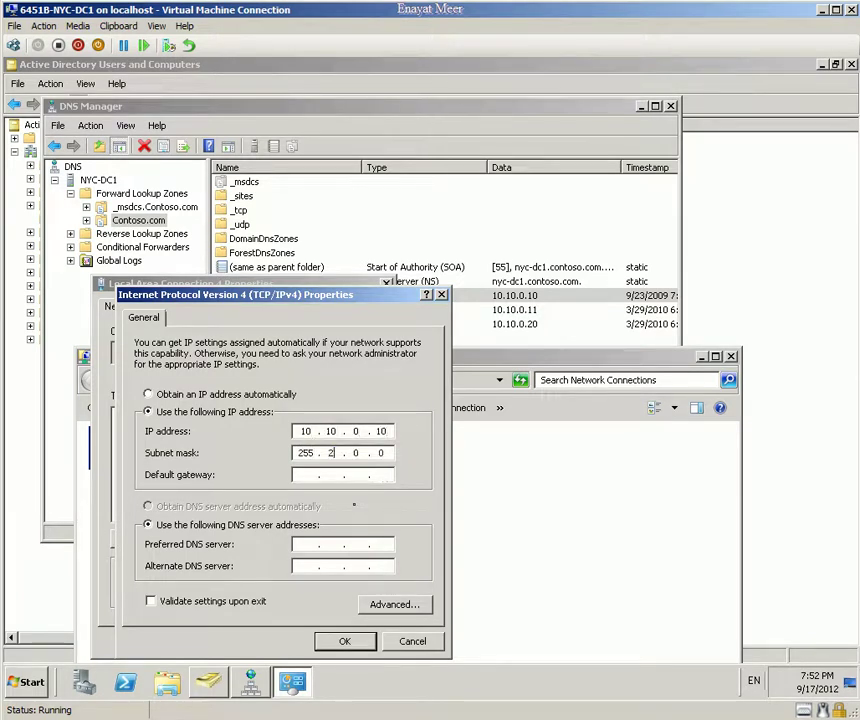
key(Tab)
key(Tab)
key(Tab)
text(10 . 10 . 0 . 10)
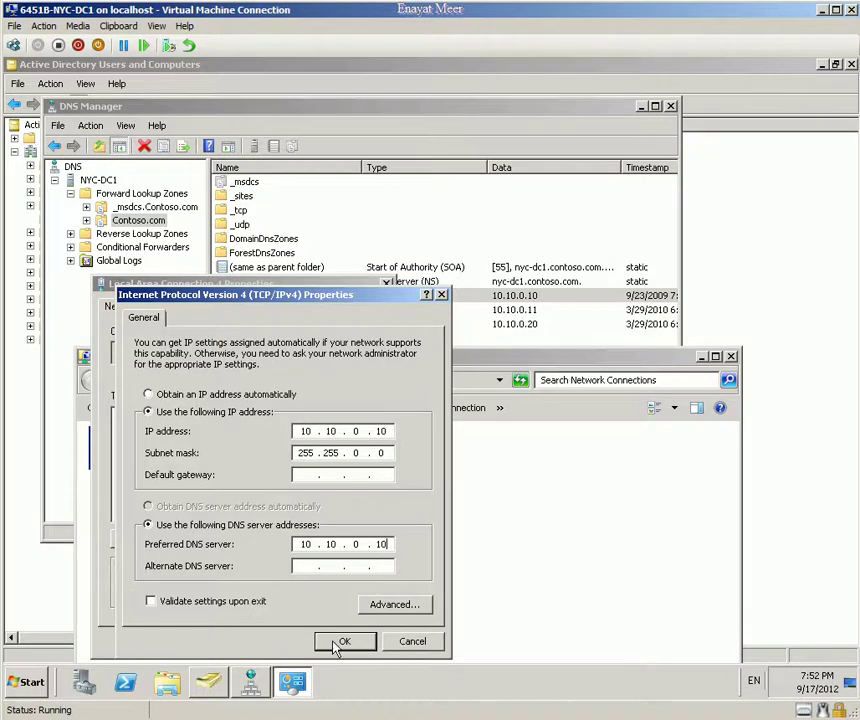
click(323, 640)
click(430, 458)
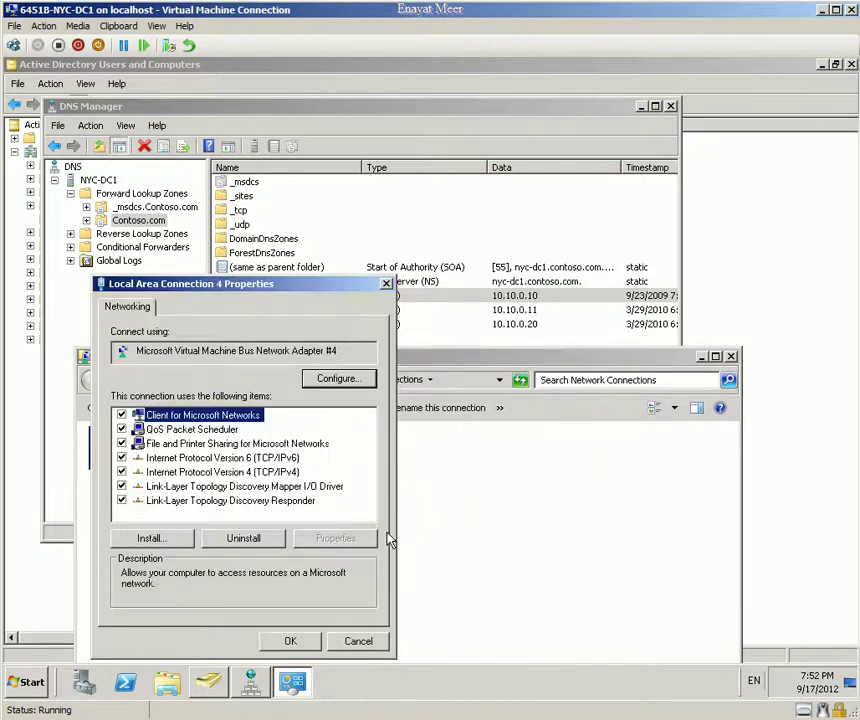
click(288, 640)
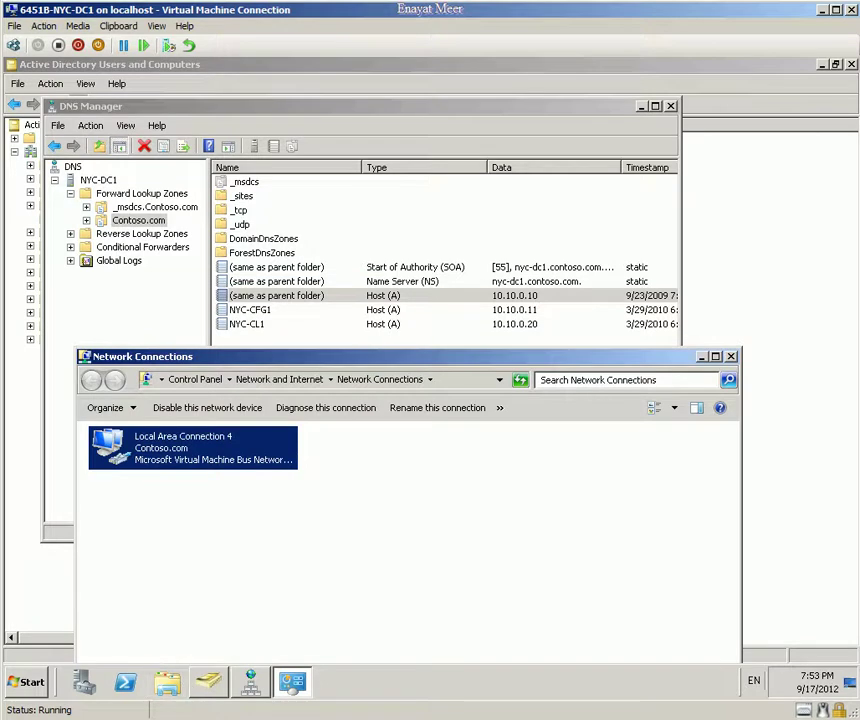
key(alt+Tab)
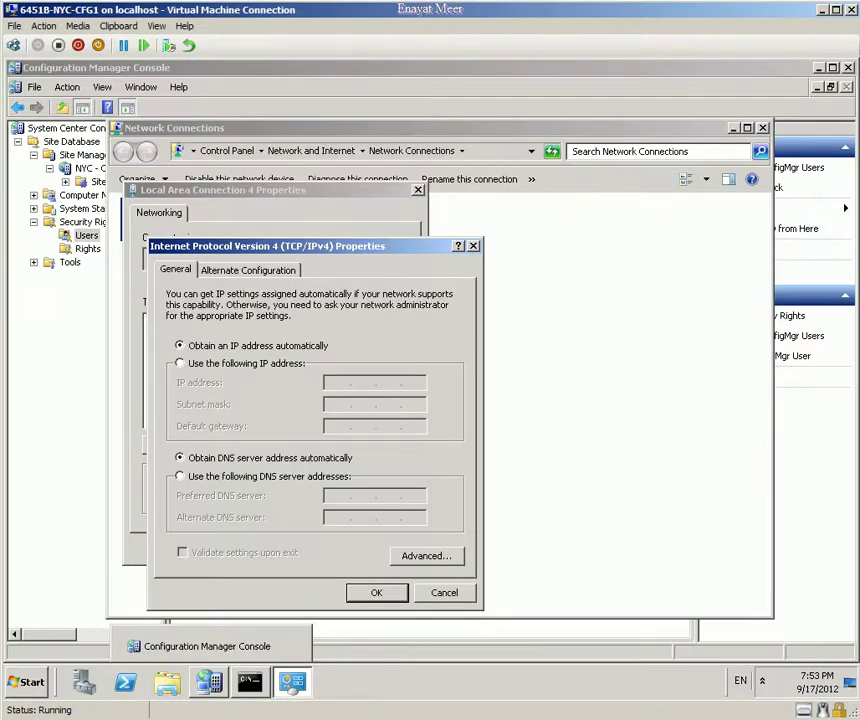
Step: Enter static IP 10.10.0.11, mask 255.255.0.0, preferred DNS 10.10.0.10, and confirm the warning
click(222, 364)
click(348, 384)
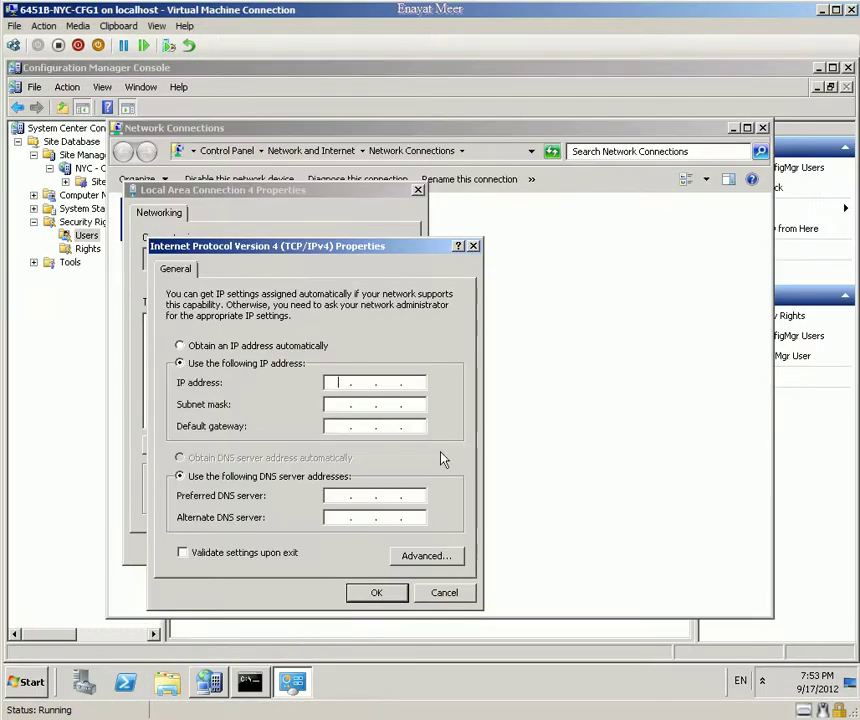
text(101)
key(BackSpace)
key(BackSpace)
text(0 . 10 . 0 . 11)
key(Tab)
text(.255)
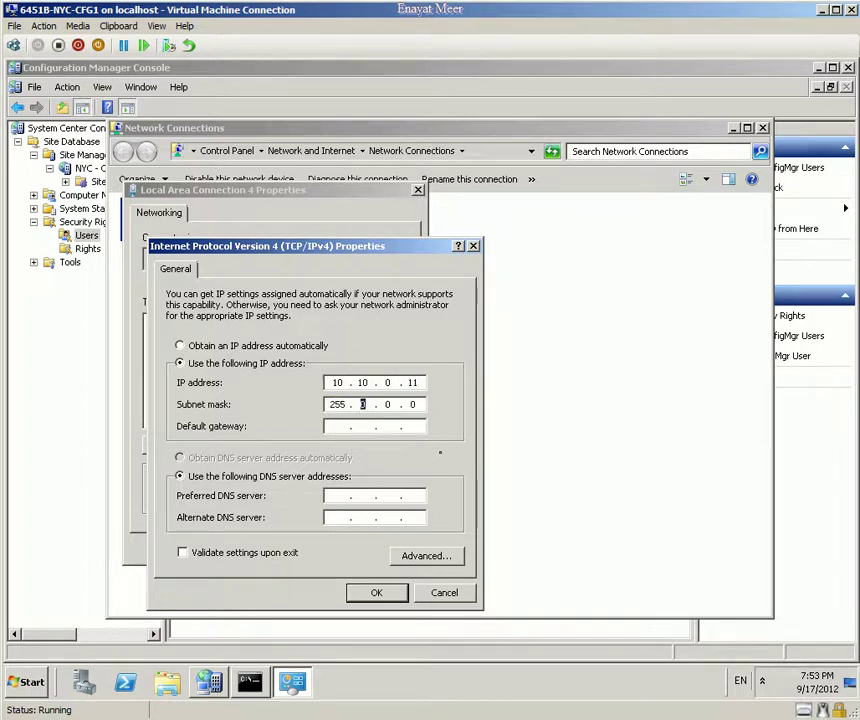
key(Tab)
key(Tab)
key(Tab)
text(10 . 10 . 0 . 10)
click(366, 594)
click(426, 458)
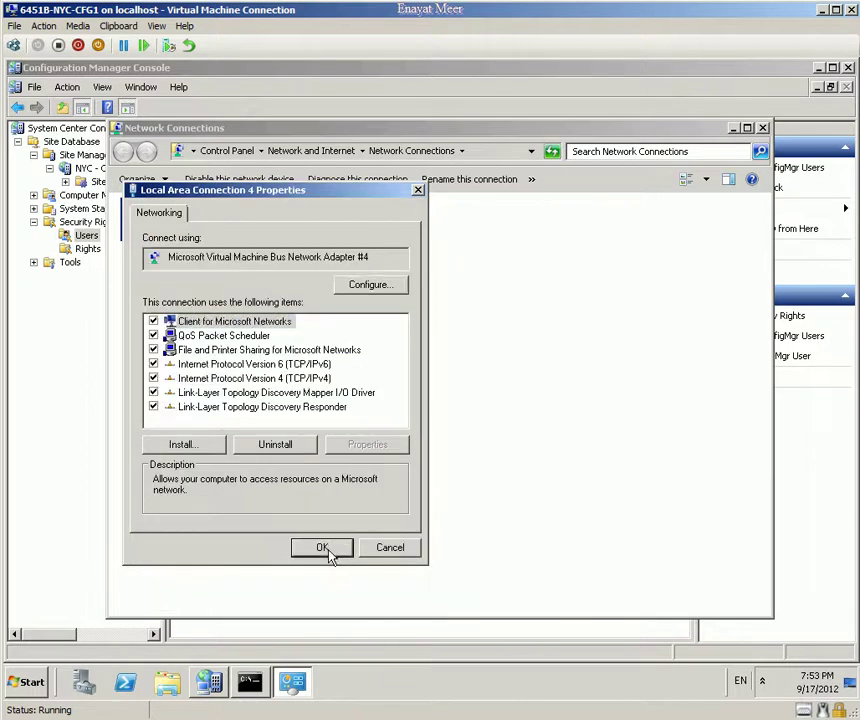
click(326, 547)
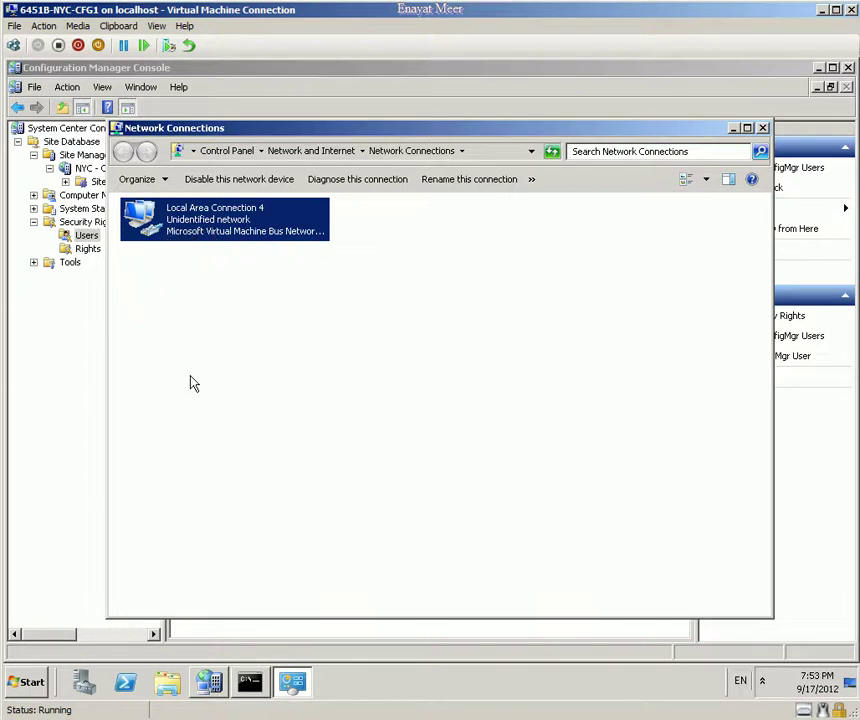
Step: Ping nyc-dc1 from the Command Prompt, getting four replies from 10.10.0.10
click(249, 682)
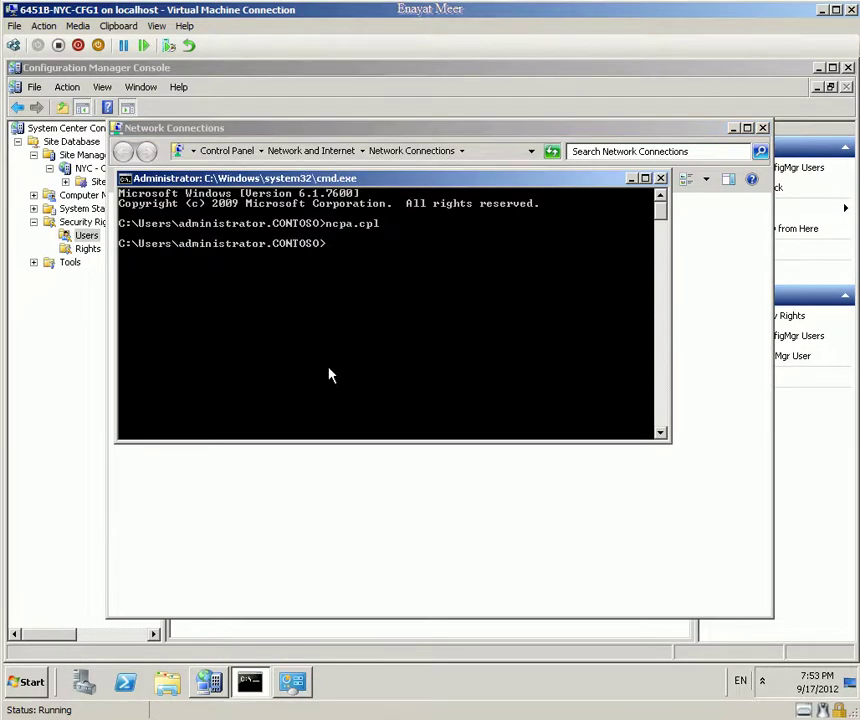
drag(359, 188, 369, 337)
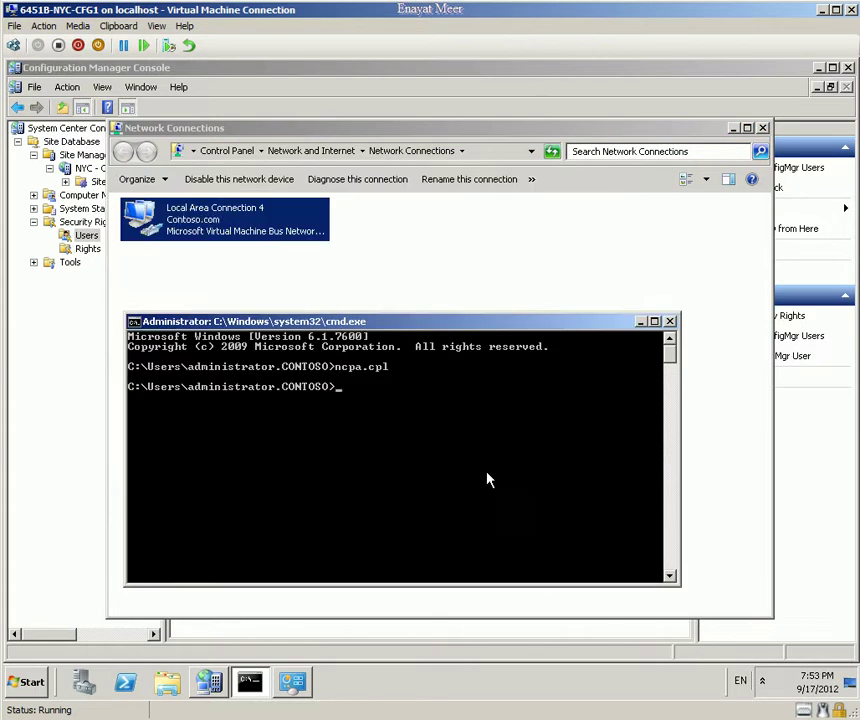
text(ipconfig /flush)
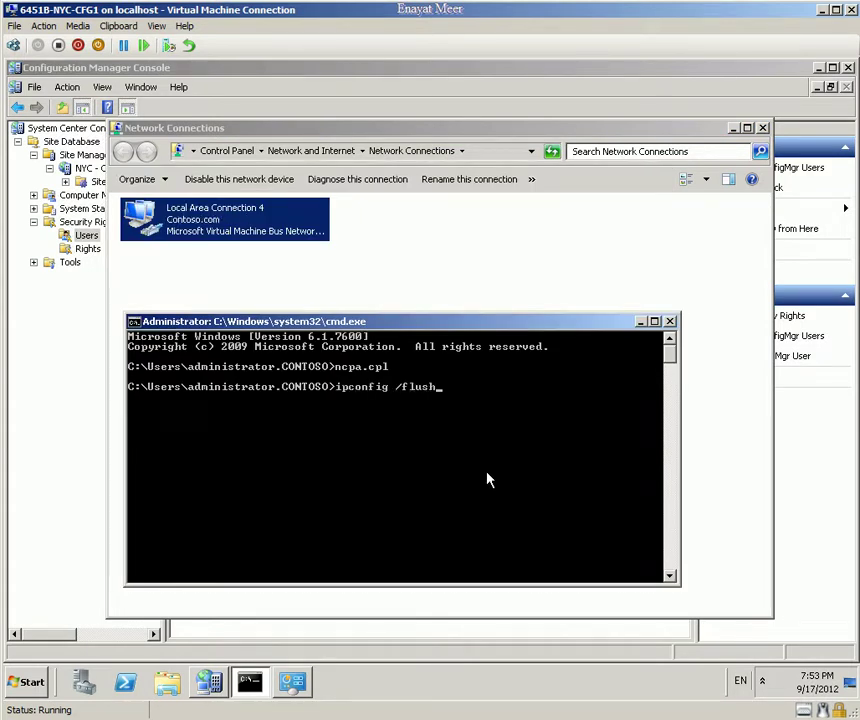
key(BackSpace)
key(BackSpace)
key(BackSpace)
key(BackSpace)
key(BackSpace)
key(BackSpace)
key(BackSpace)
key(BackSpace)
key(BackSpace)
key(BackSpace)
key(BackSpace)
key(BackSpace)
key(BackSpace)
key(BackSpace)
key(BackSpace)
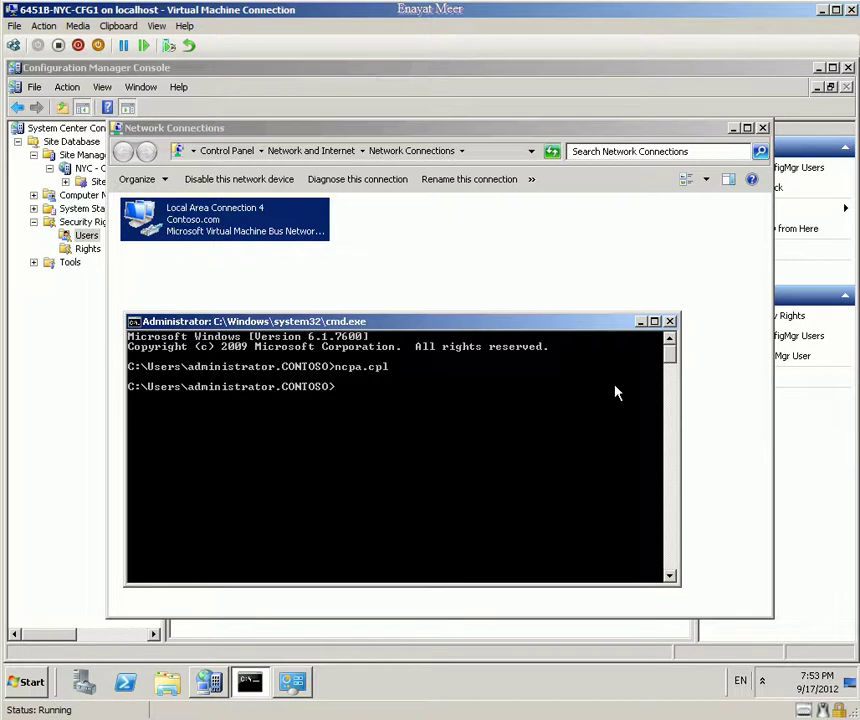
text(ping nyc-dc1)
key(Return)
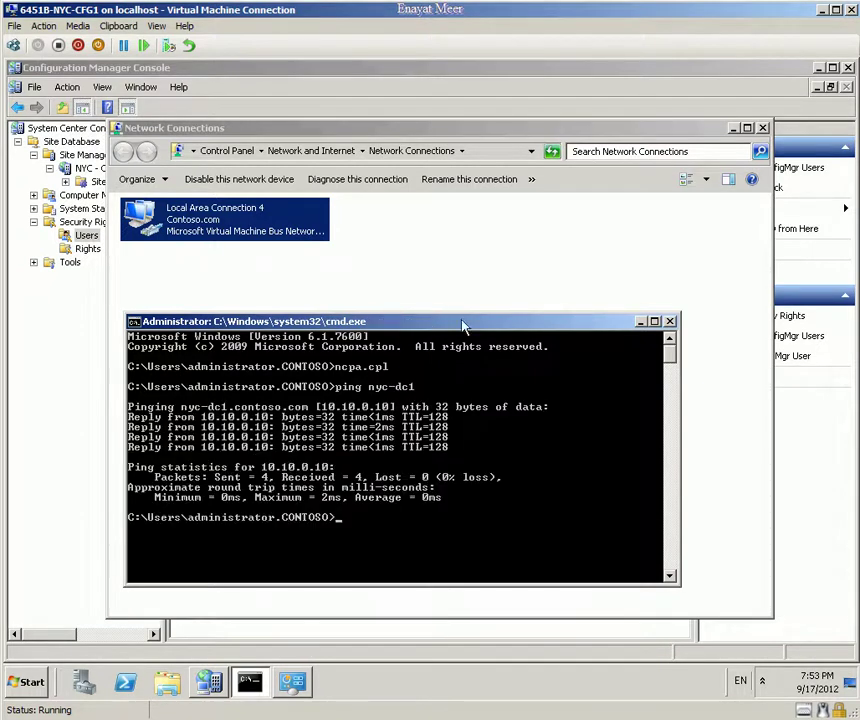
Step: Close the Command Prompt and retry the group name, dismissing the name-not-found errors
click(669, 322)
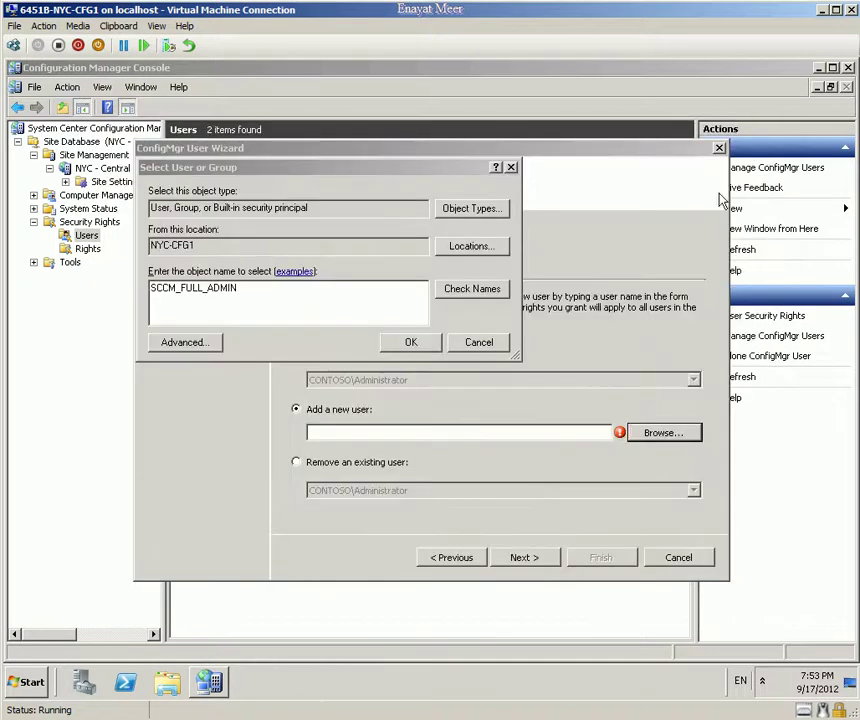
click(474, 292)
key(Return)
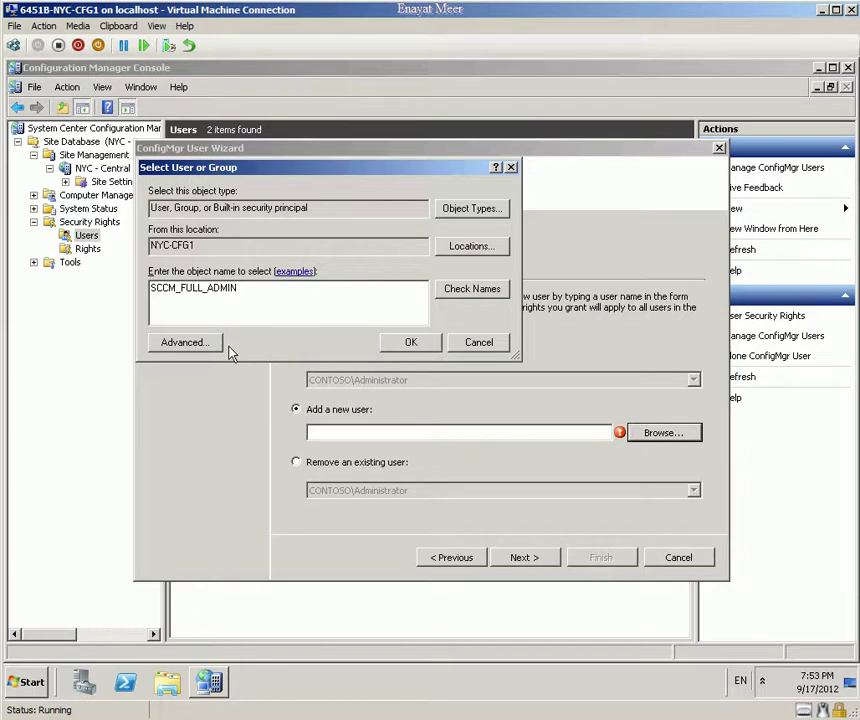
click(405, 344)
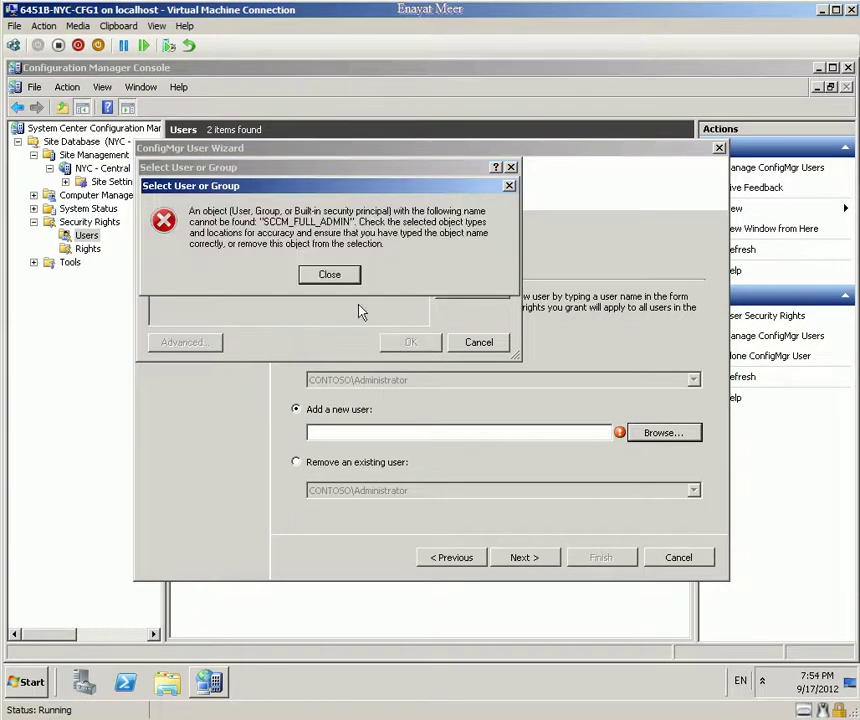
key(Return)
Step: Flush the DNS resolver cache with ipconfig /flushdns
click(38, 682)
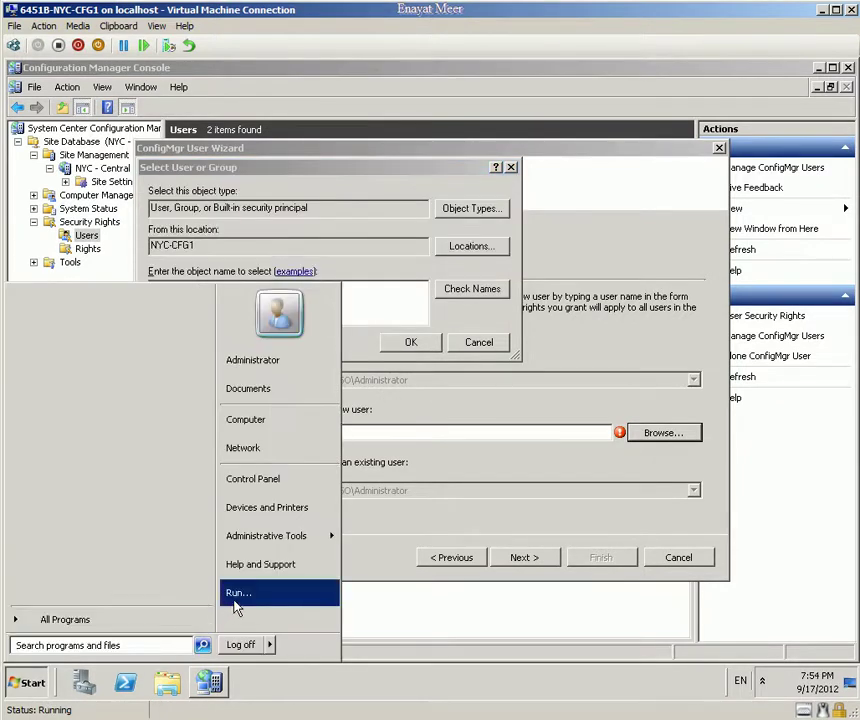
click(237, 596)
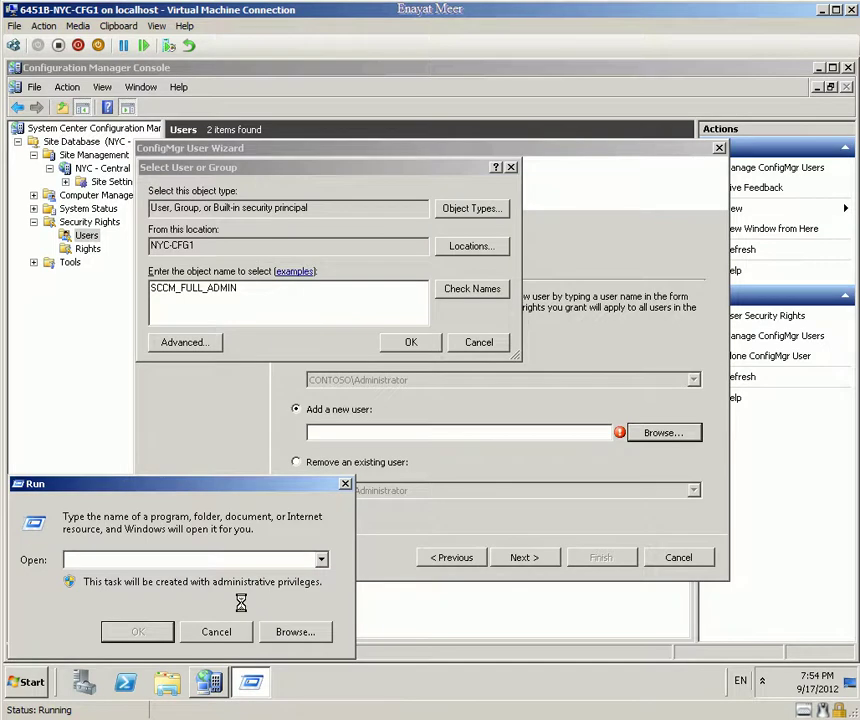
text(cmd)
key(Return)
text(ipconfi)
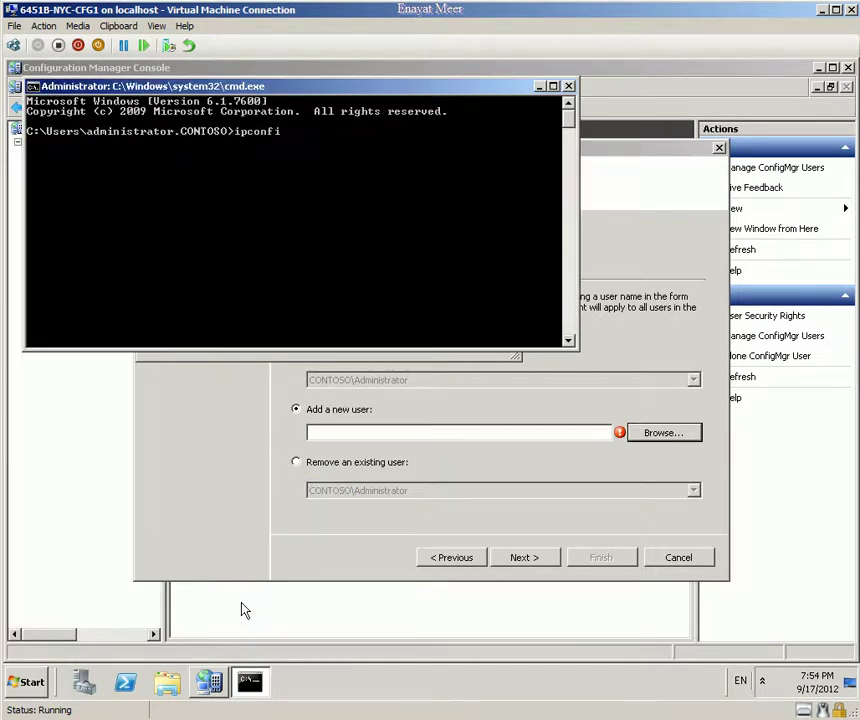
text(g /flushdns)
key(Return)
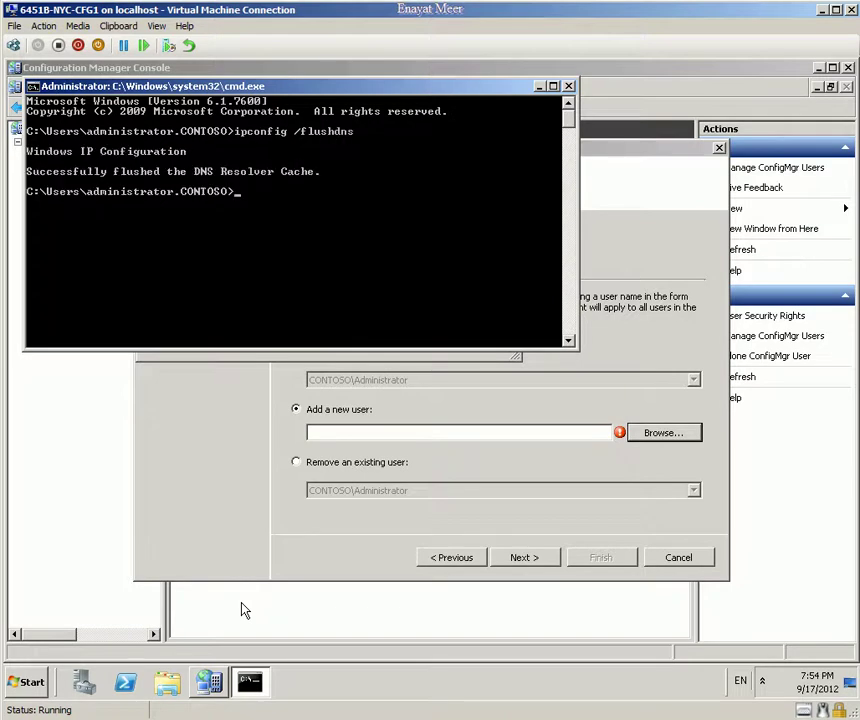
Step: Re-register the server's name in DNS with ipconfig /registerdns
key(Up)
key(BackSpace)
key(BackSpace)
key(BackSpace)
key(BackSpace)
key(BackSpace)
key(BackSpace)
key(BackSpace)
key(BackSpace)
text(register)
text(cn)
key(BackSpace)
key(BackSpace)
text(dns)
key(Return)
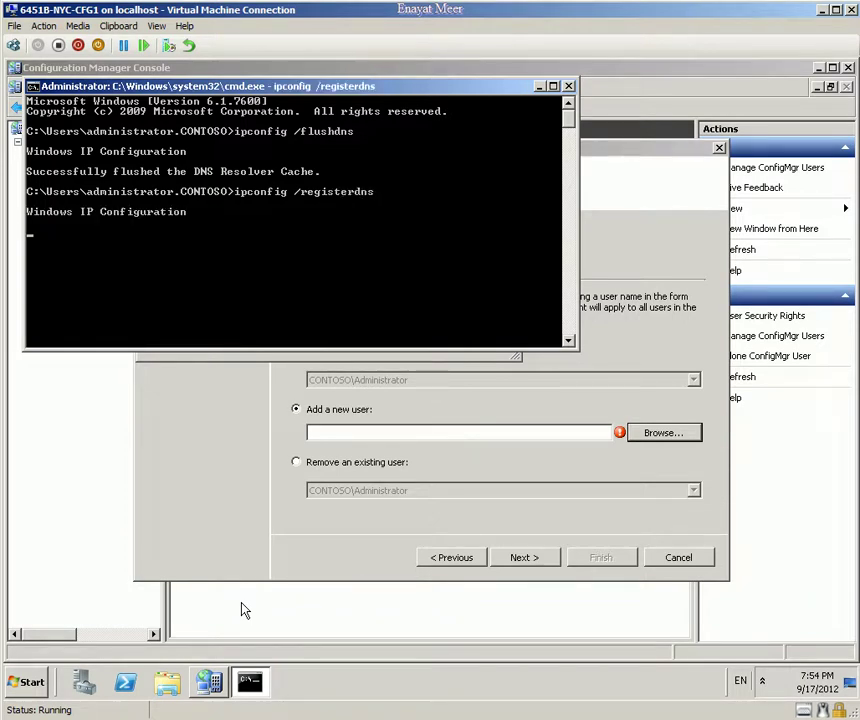
Step: Cancel the account search and user wizard, then restart Manage ConfigMgr Users past the welcome page
click(253, 519)
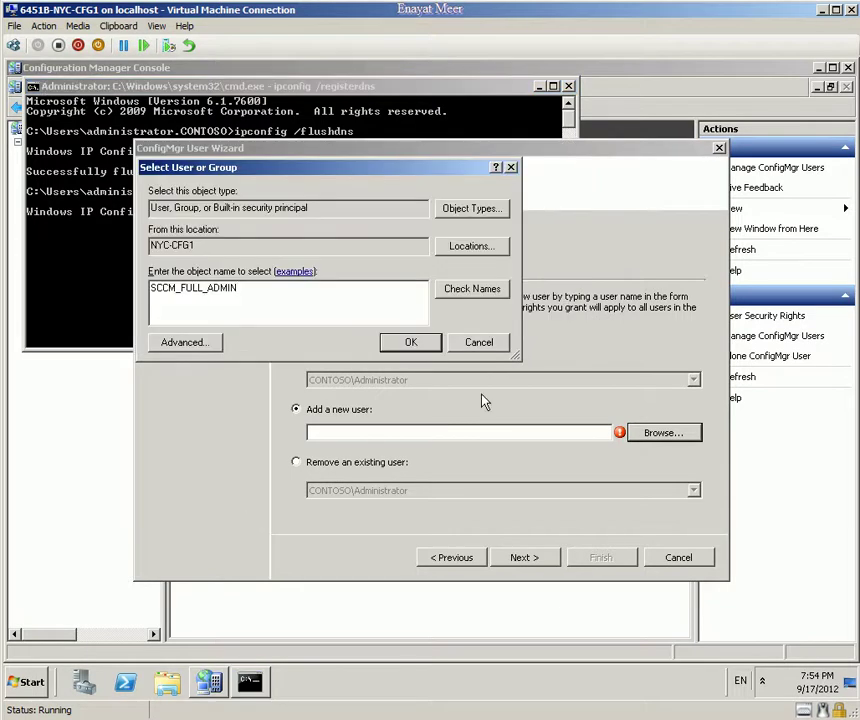
click(480, 343)
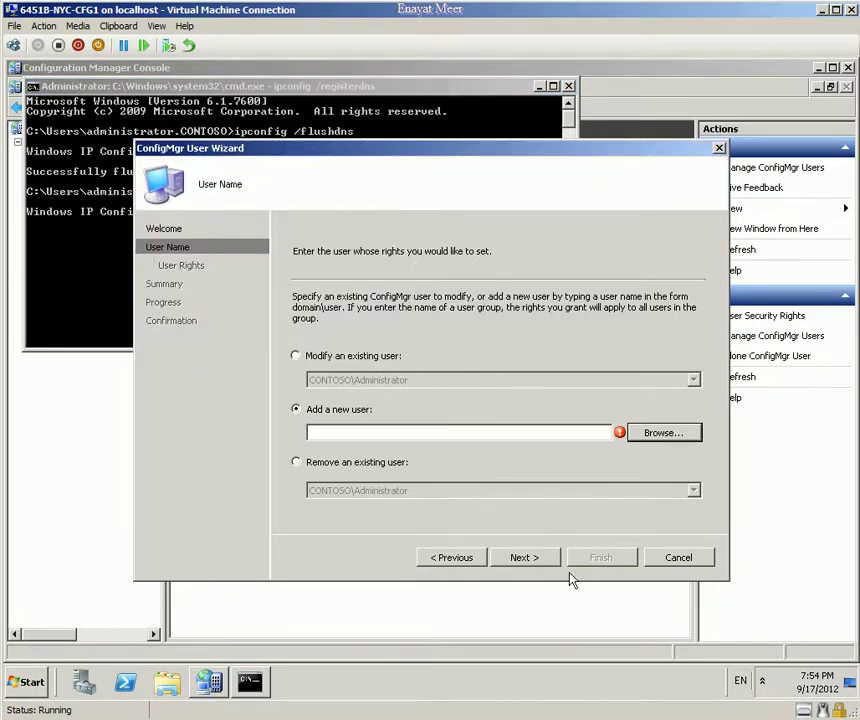
click(655, 561)
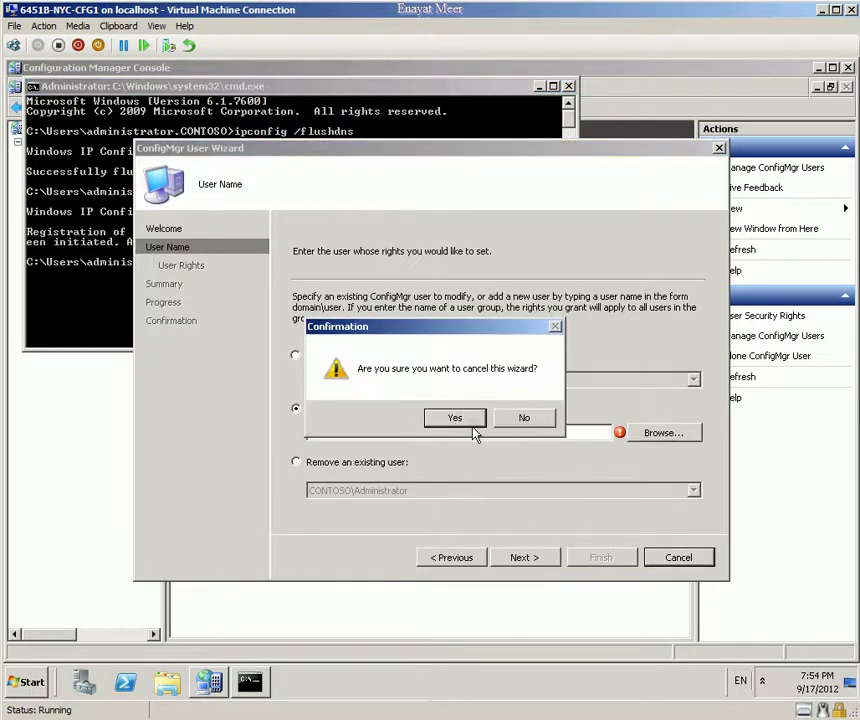
click(472, 421)
click(477, 533)
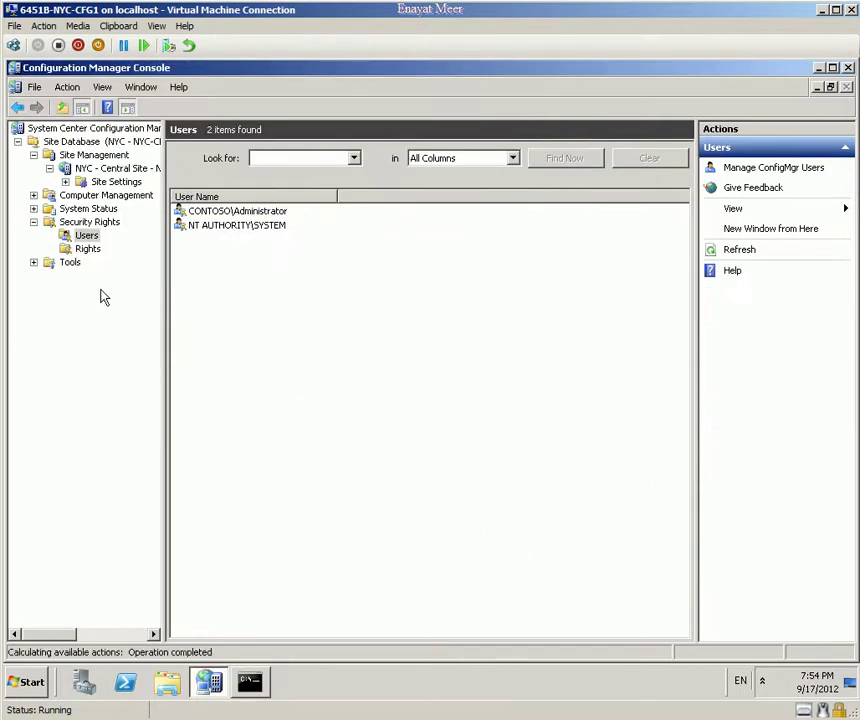
right_click(87, 234)
click(107, 246)
click(505, 556)
Step: Select CONTOSO\SCCM_FULL_ADMIN as the new user by searching sccm_full in Contoso.com
click(660, 432)
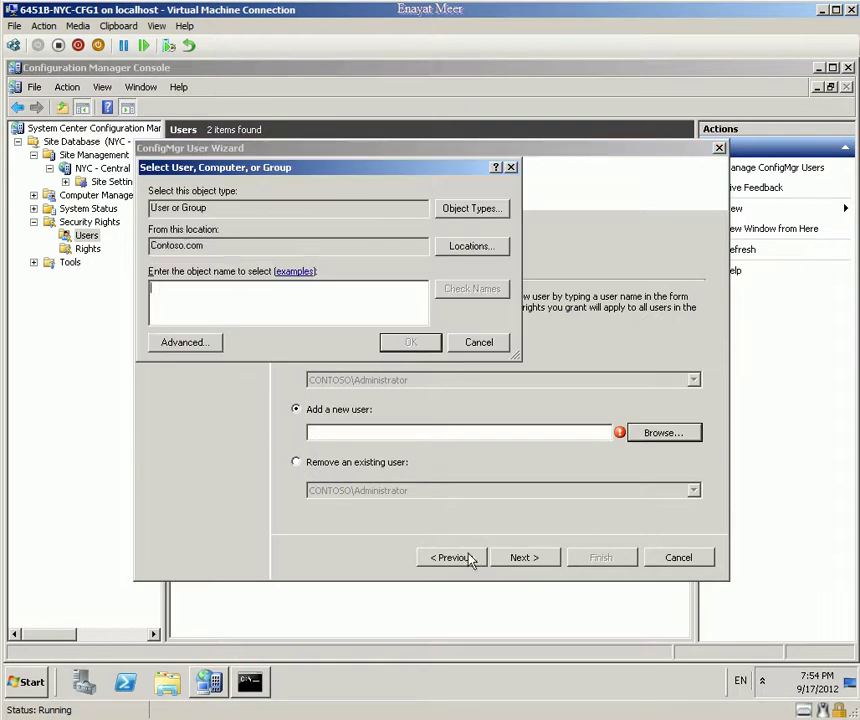
click(477, 248)
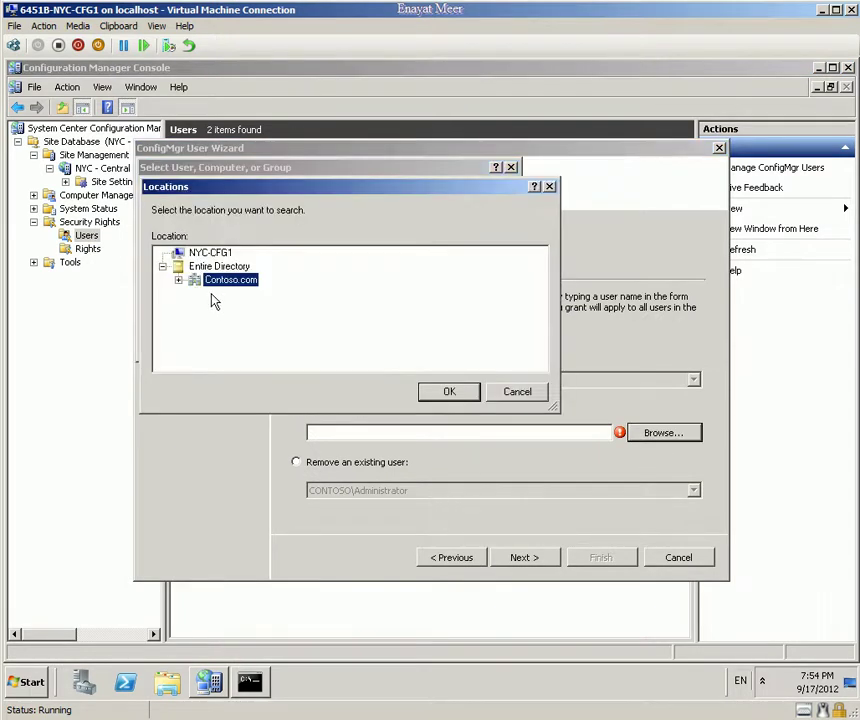
click(449, 391)
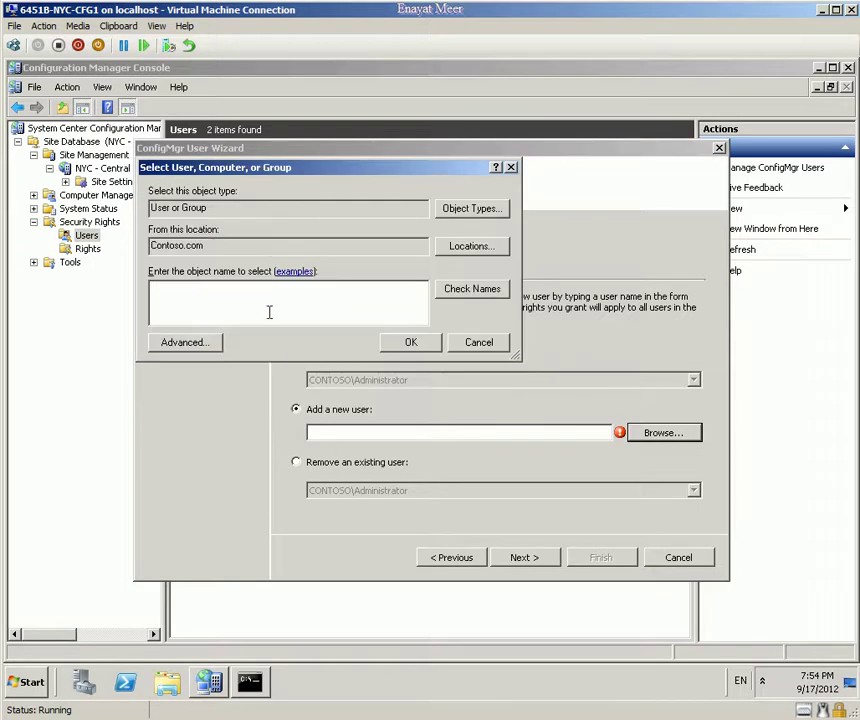
text(sccm_full)
click(472, 289)
click(411, 342)
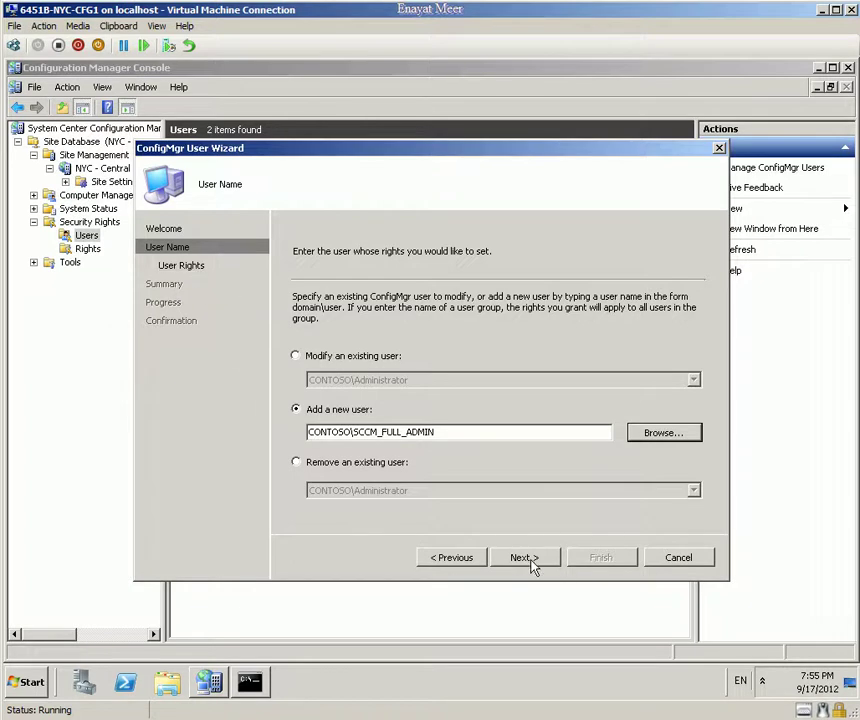
Step: Keep the listed rights as sufficient, apply the wizard, and close it
click(524, 560)
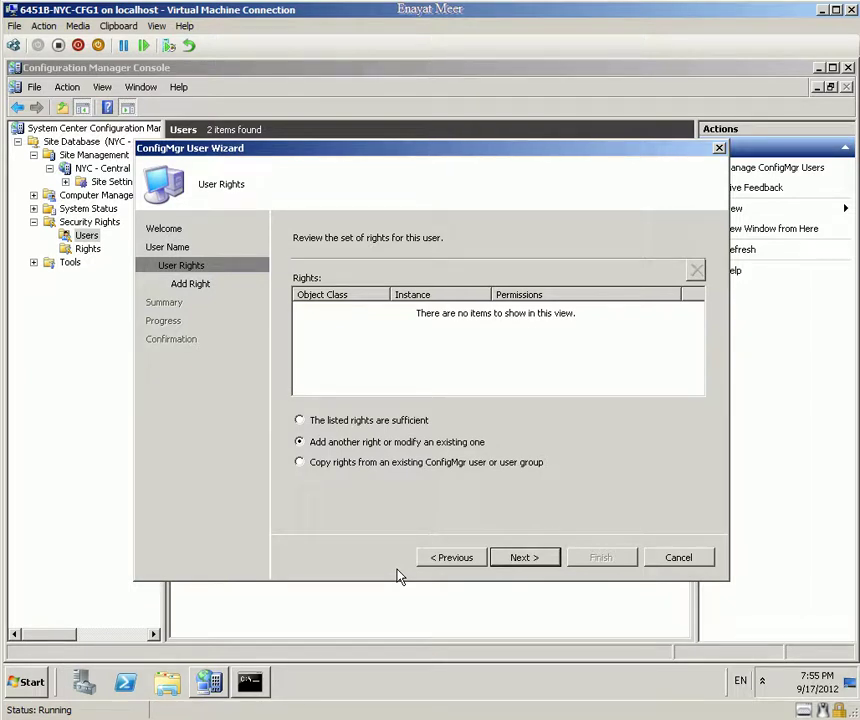
click(328, 425)
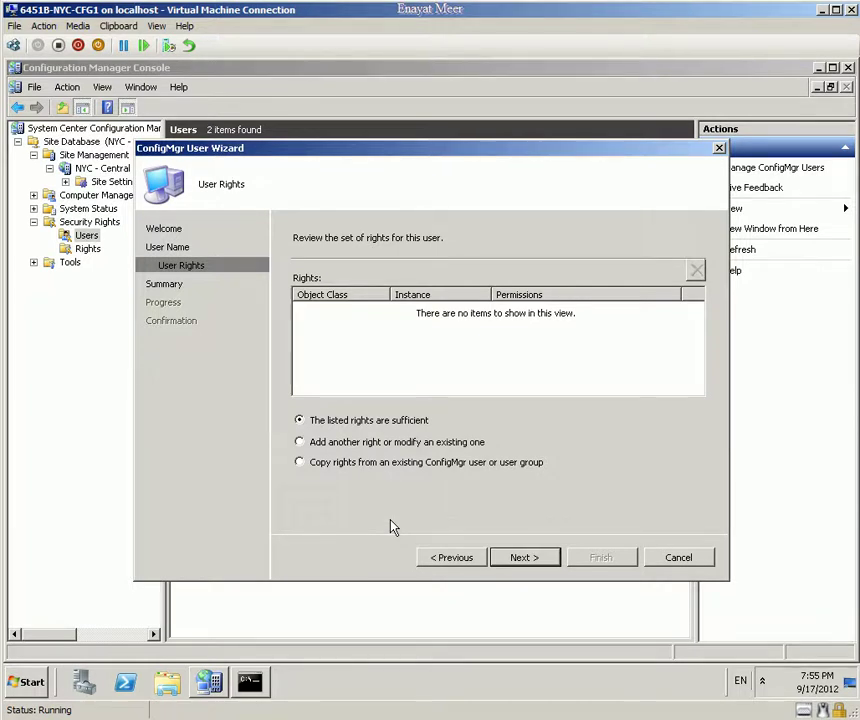
click(538, 558)
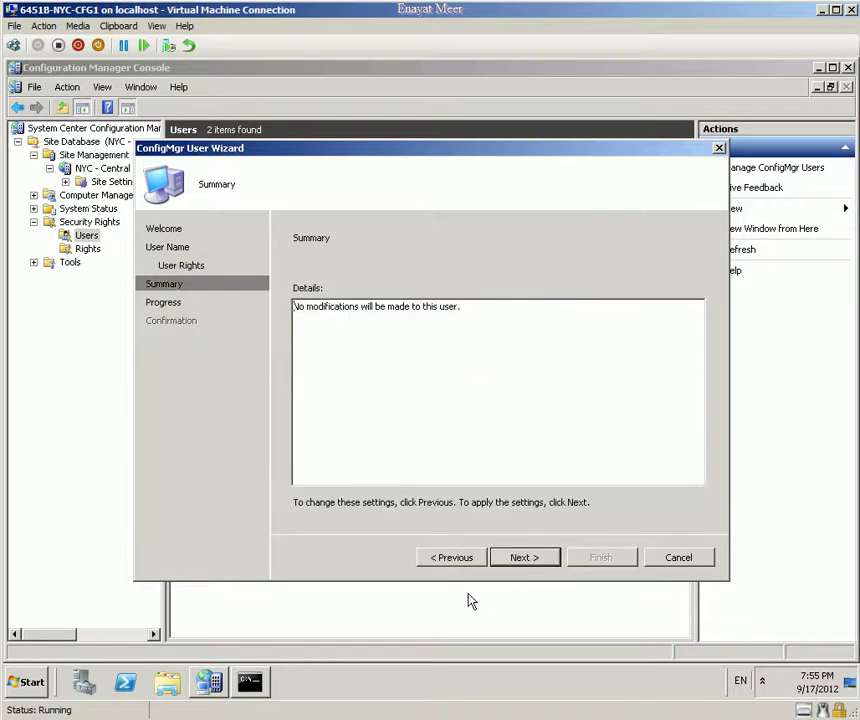
click(525, 558)
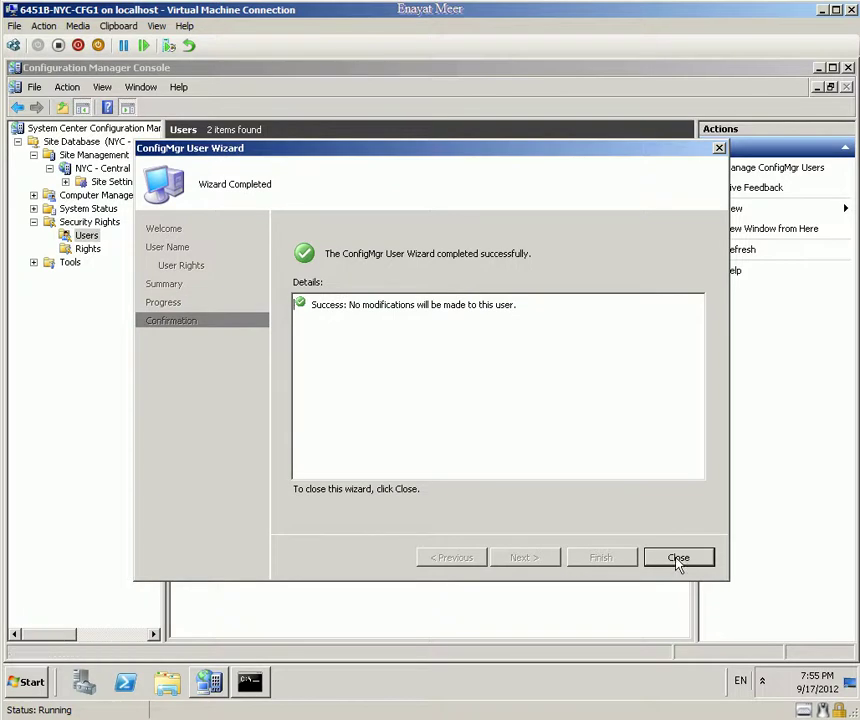
click(677, 560)
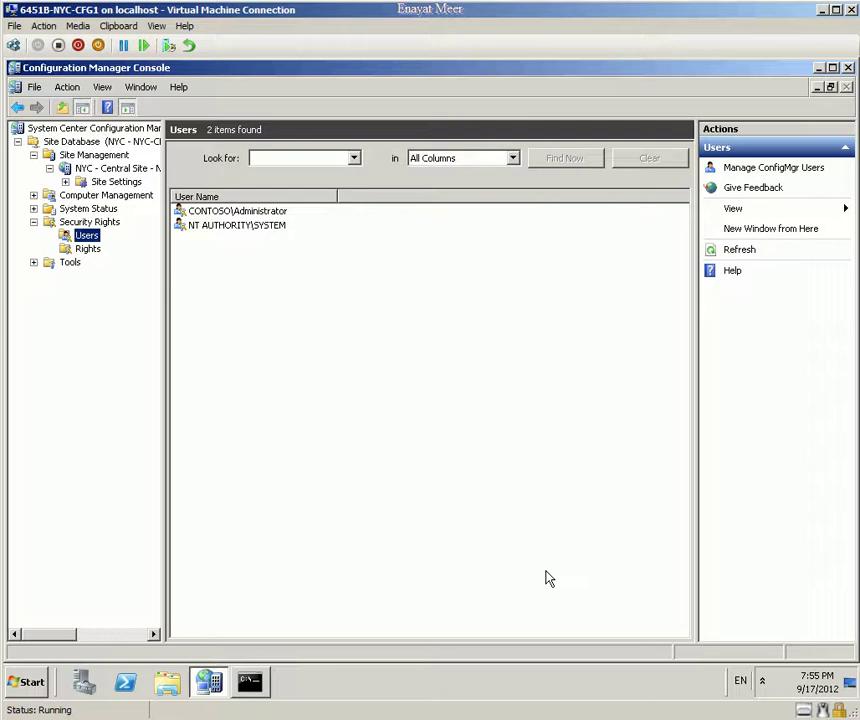
Step: Restart the Manage ConfigMgr Users wizard from Users and pass its welcome page
right_click(91, 237)
click(96, 242)
click(522, 557)
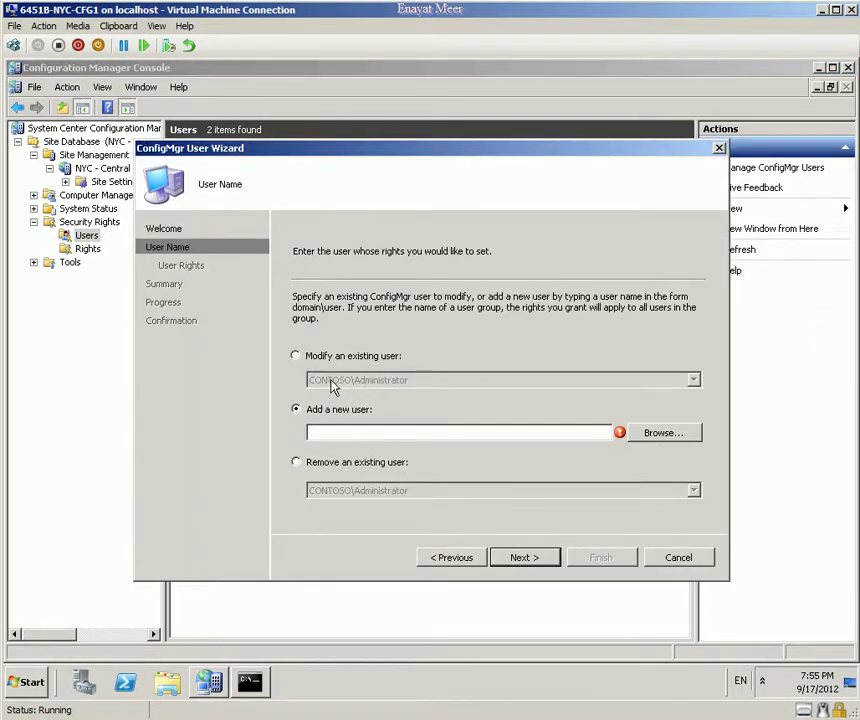
Step: Pick CONTOSO\SCCM_DIST_SOFTWARE by resolving sccm_dist, then continue to its rights
click(369, 432)
click(657, 436)
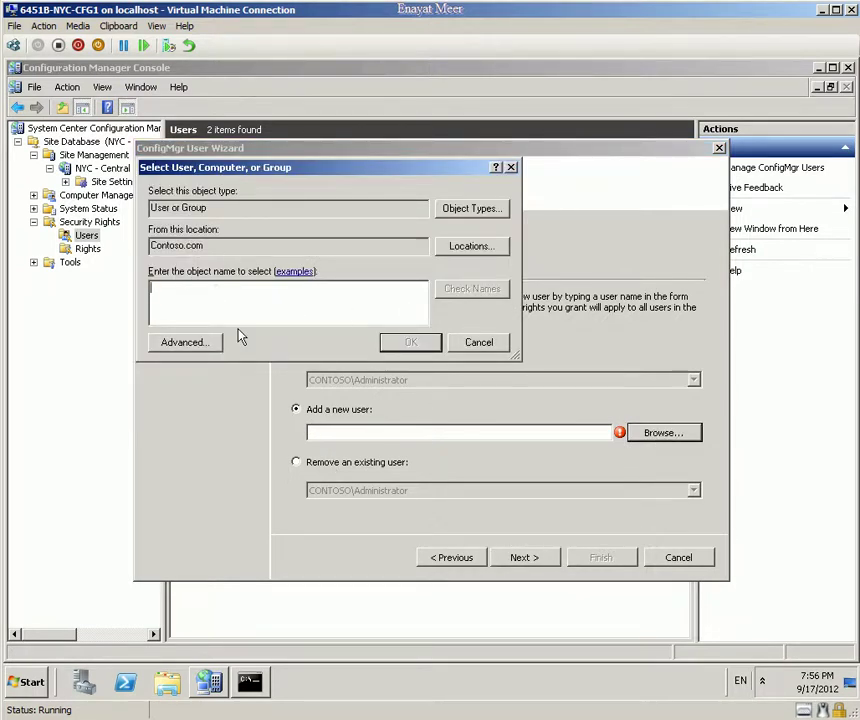
text(sccm)
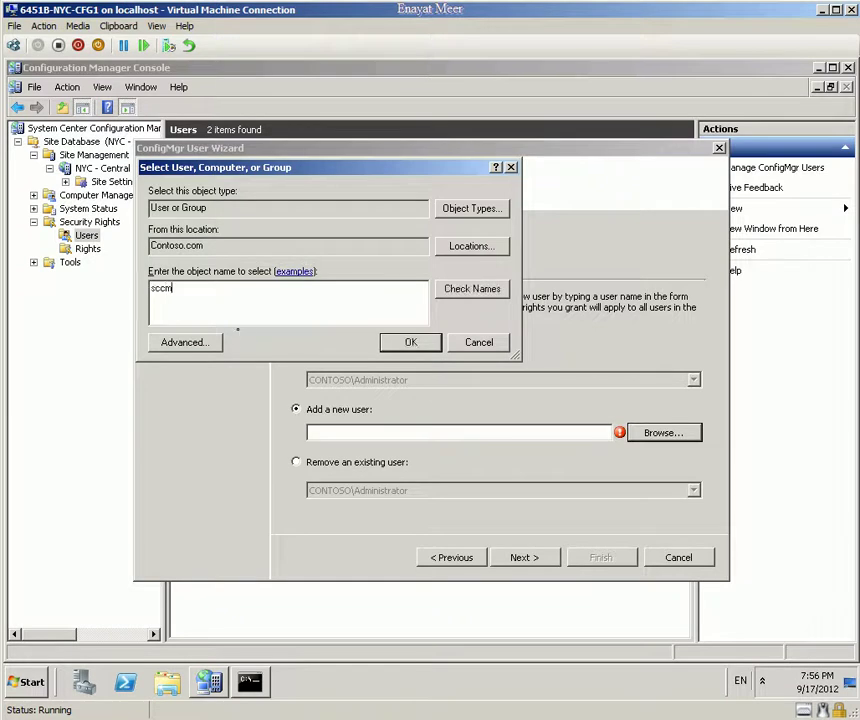
text(_dist)
click(478, 289)
click(428, 348)
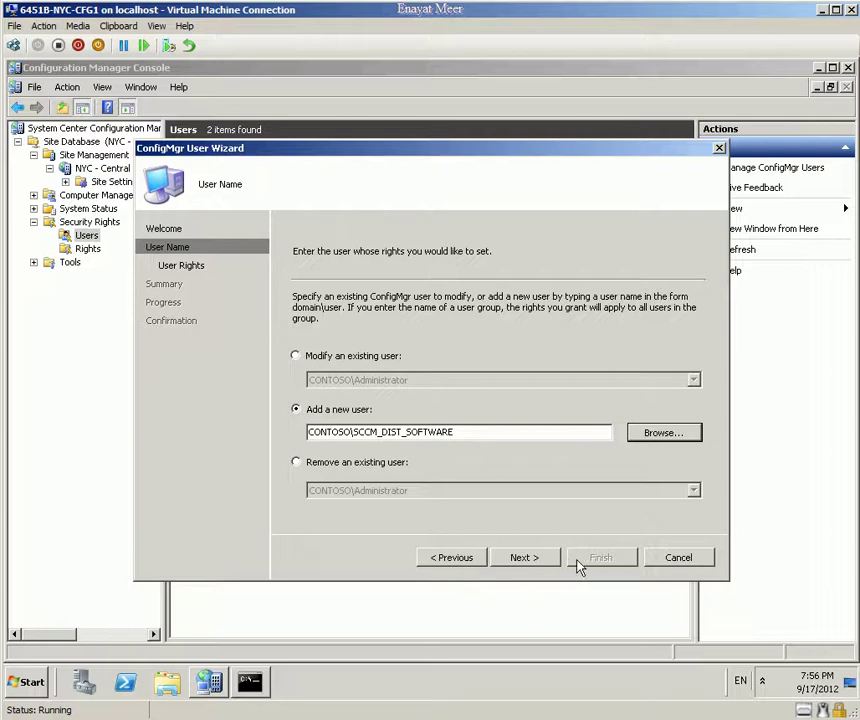
click(527, 558)
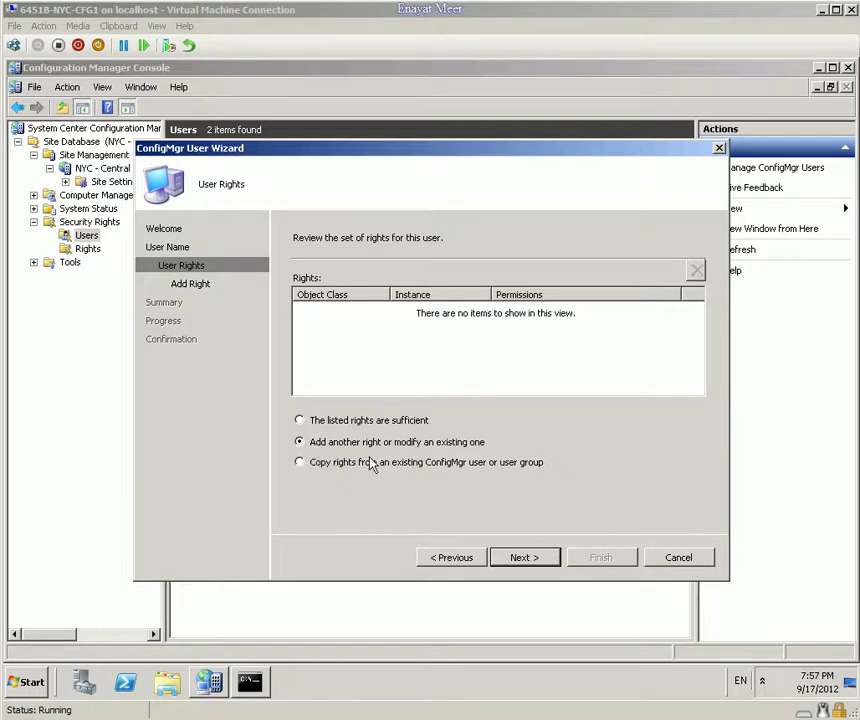
Step: Choose class Collection and instance All Windows Workstation or Professional Systems for a new right
click(520, 560)
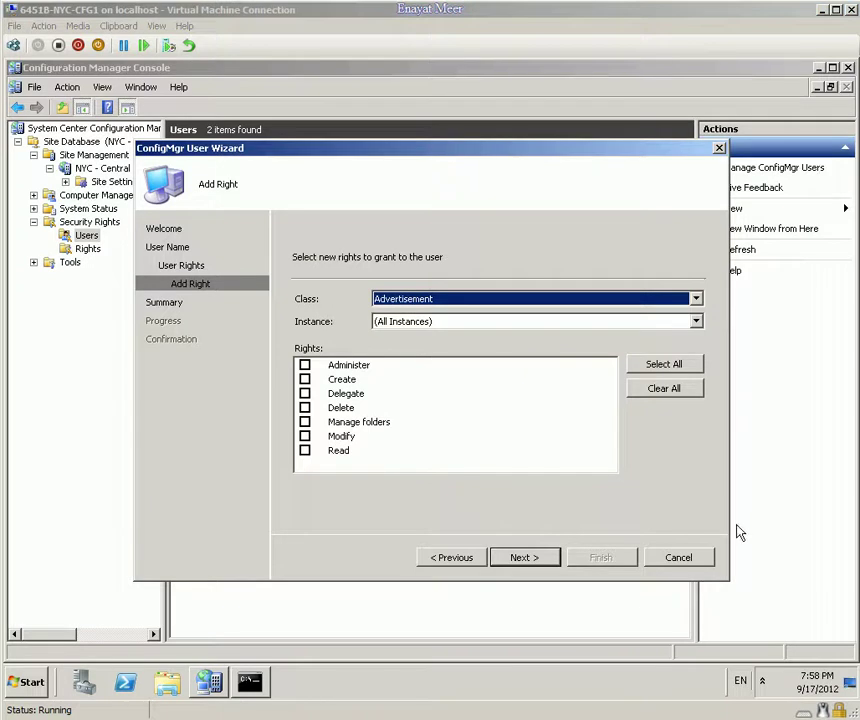
click(696, 302)
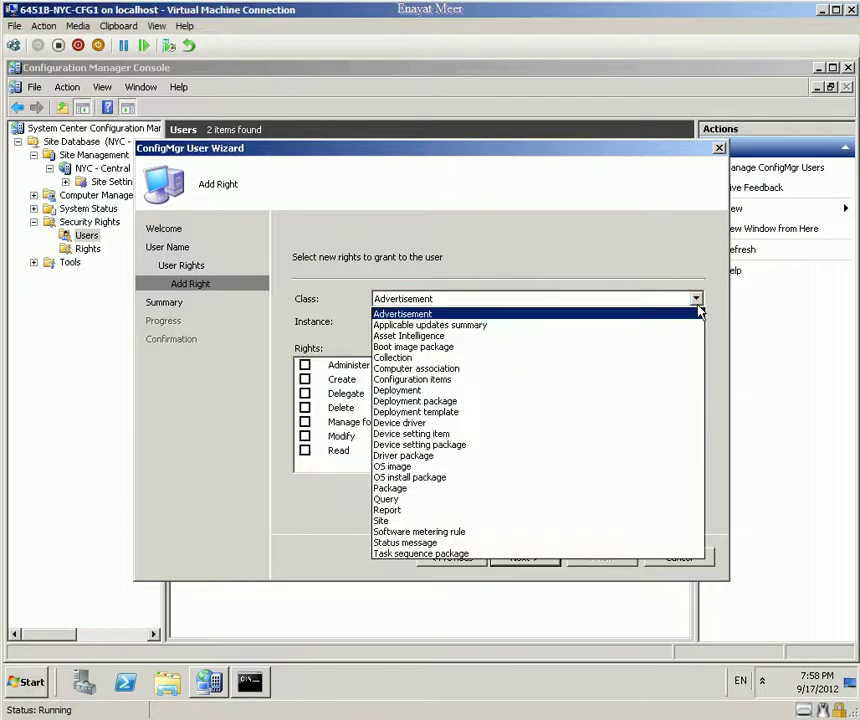
click(466, 360)
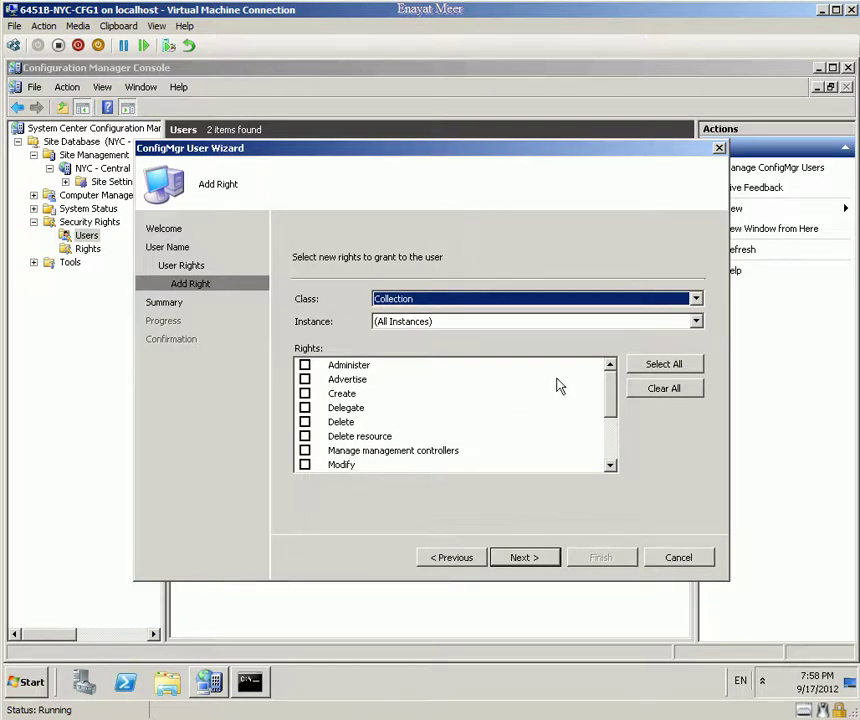
click(696, 322)
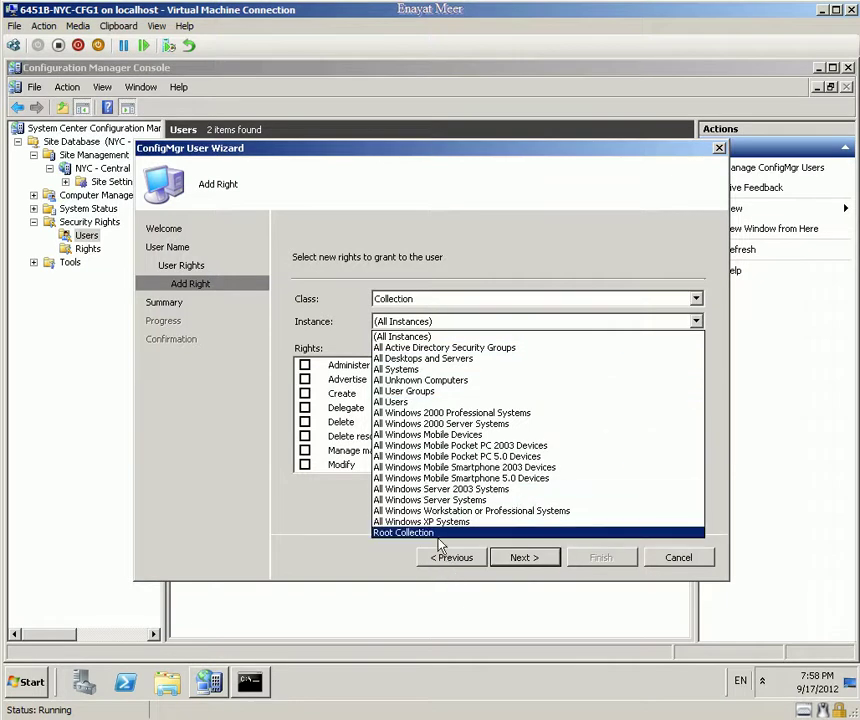
click(485, 511)
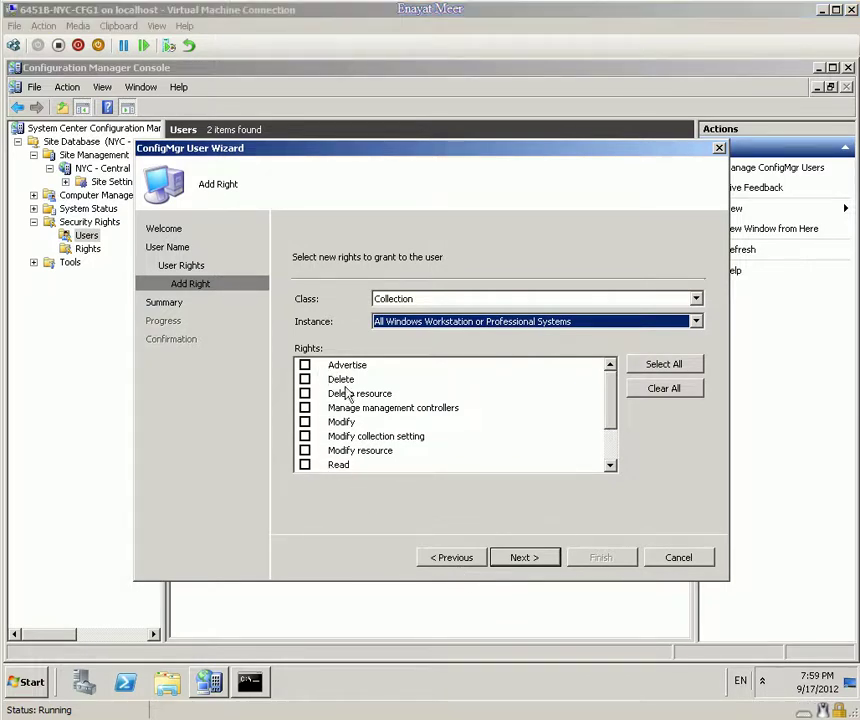
Step: Grant Advertise and Read on that collection, then choose Add another right
click(303, 368)
click(304, 366)
click(304, 464)
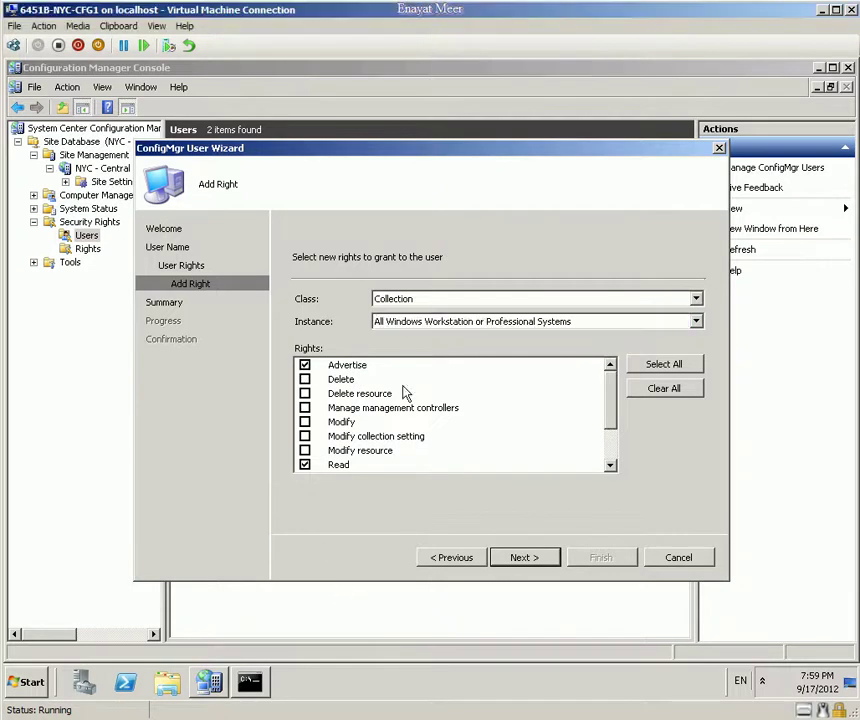
click(518, 560)
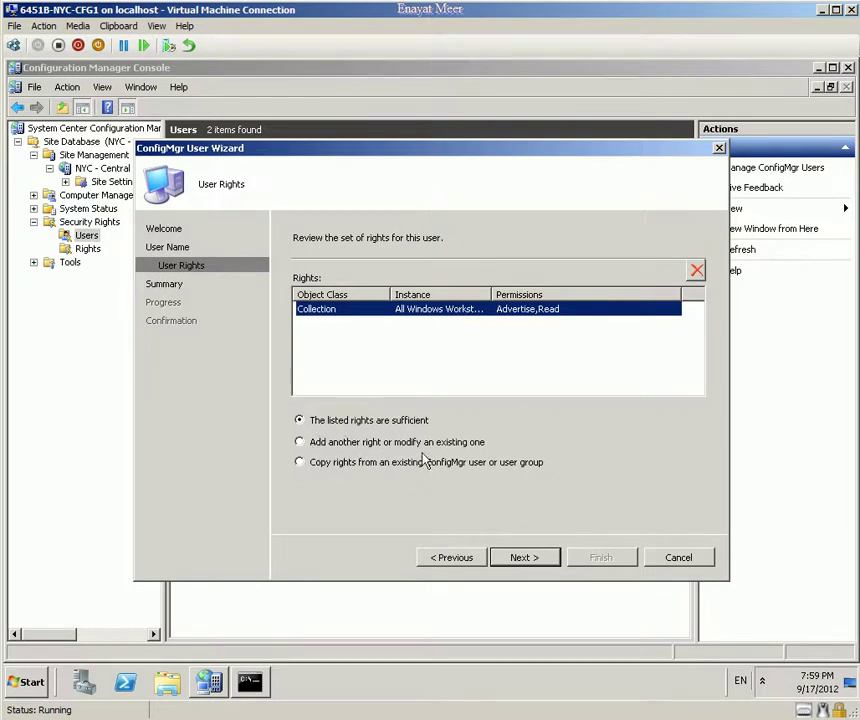
click(321, 442)
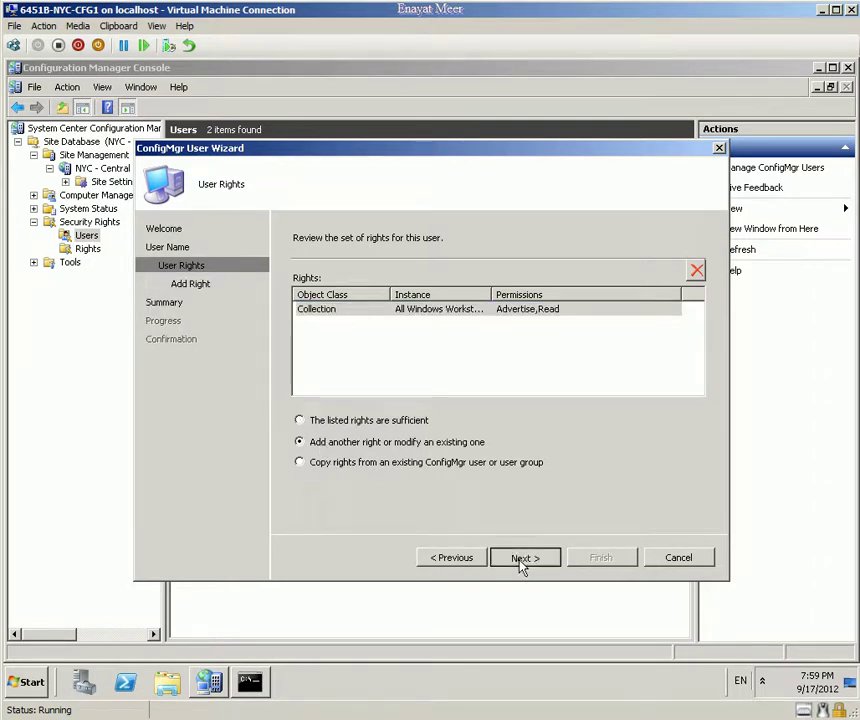
click(520, 560)
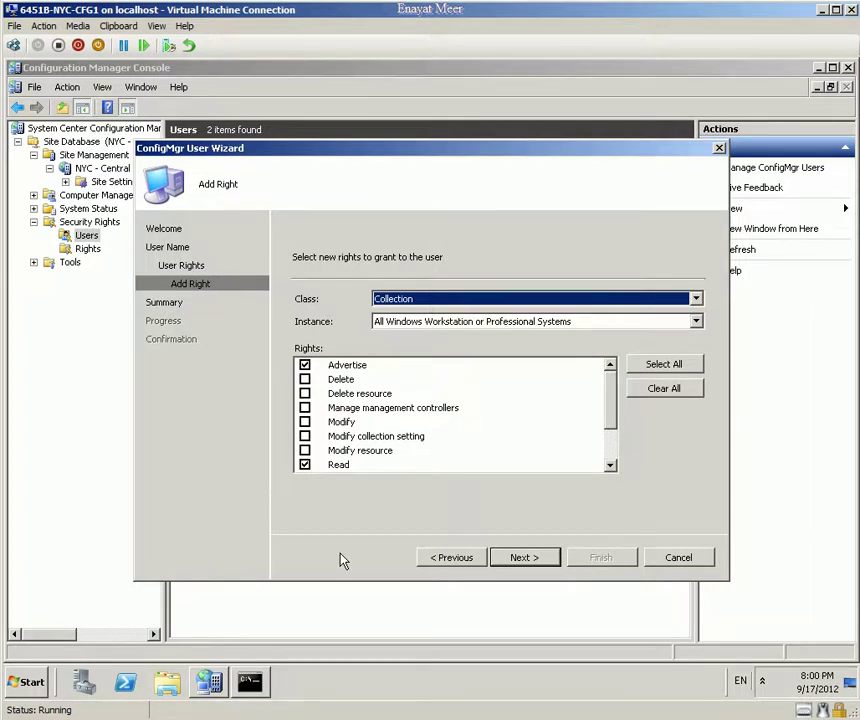
Step: Grant SCCM_DIST_SOFTWARE Read on all Package instances and proceed to the rights summary
click(695, 298)
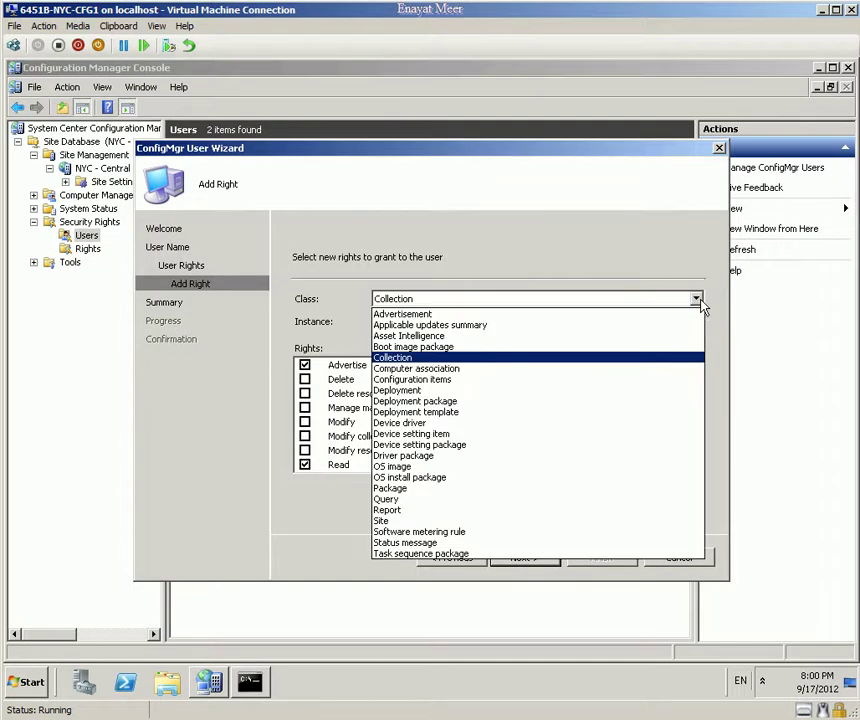
click(480, 488)
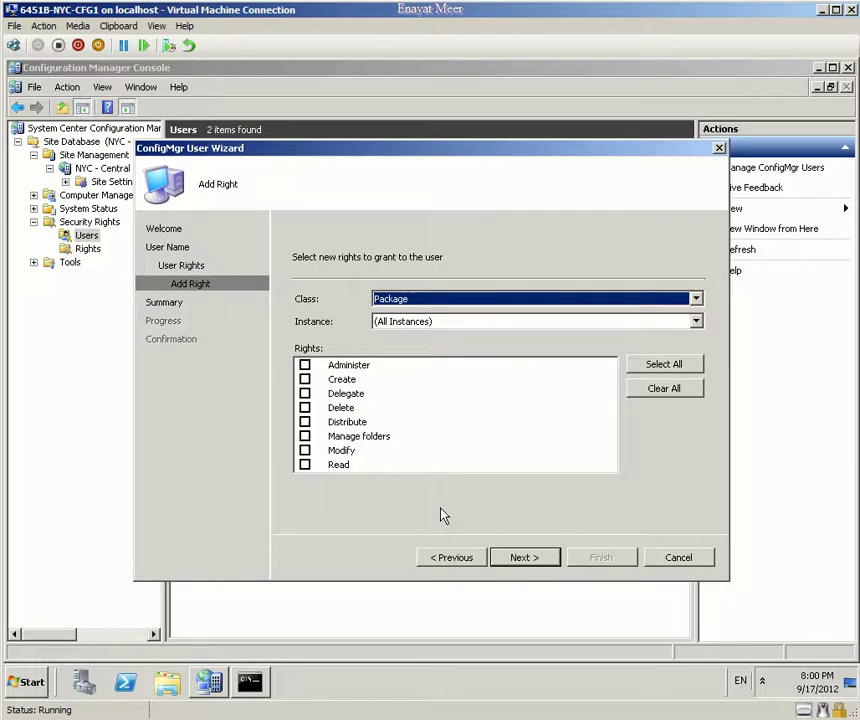
click(305, 464)
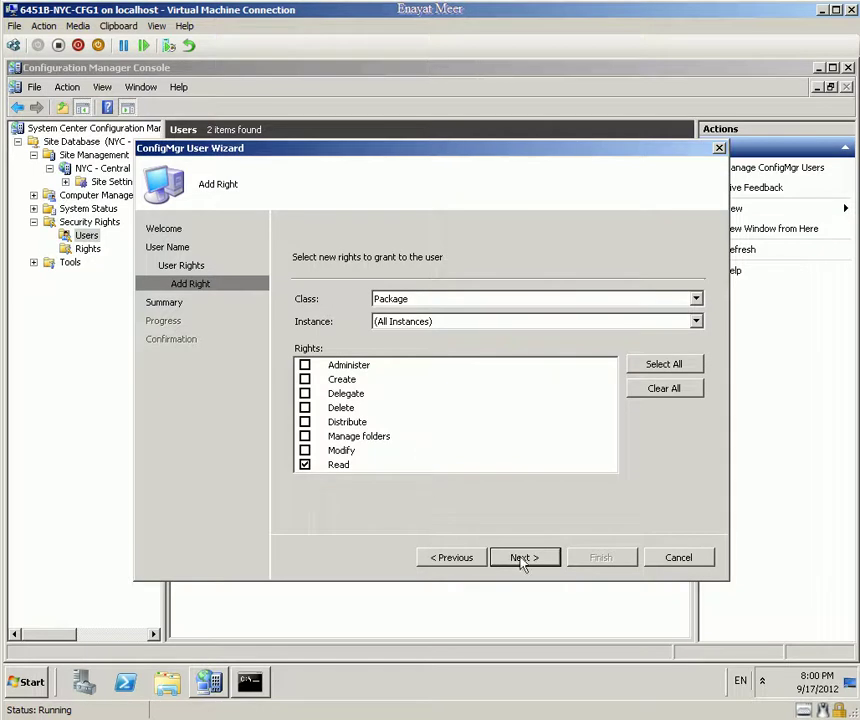
click(532, 560)
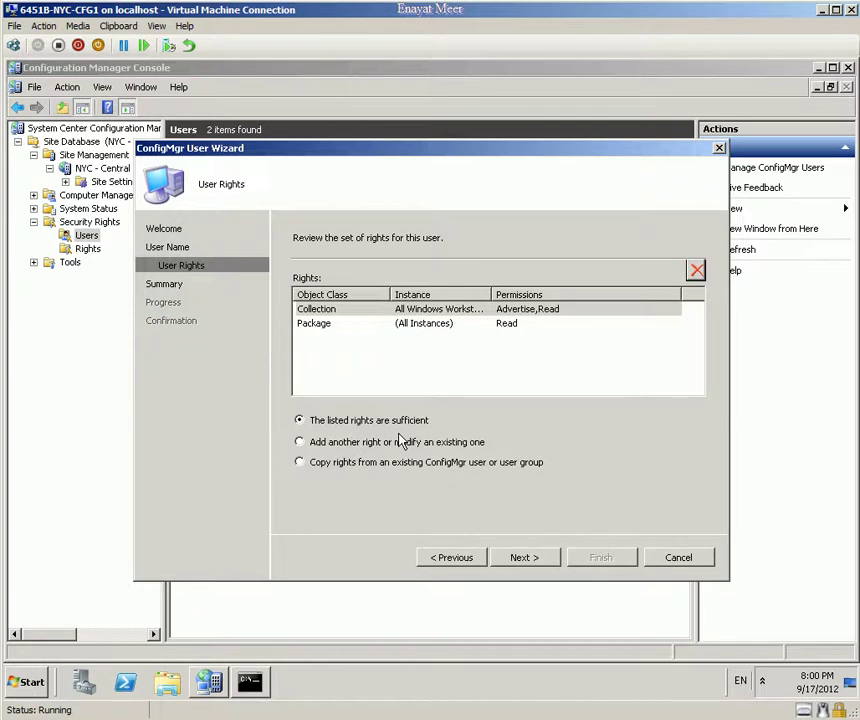
click(533, 559)
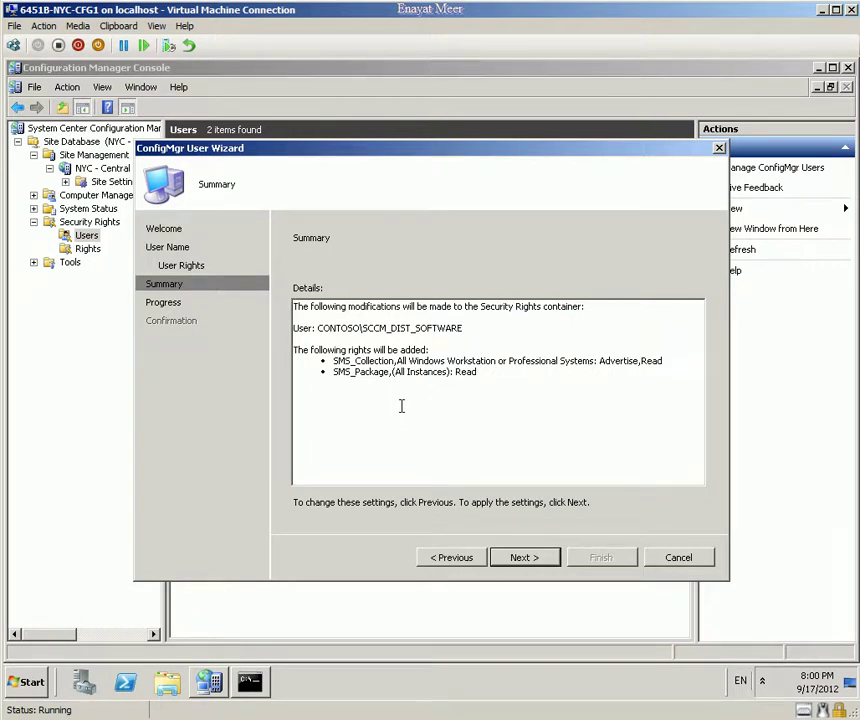
Step: Complete the wizard adding CONTOSO\SCCM_DIST_SOFTWARE with its rights, then close it
click(532, 561)
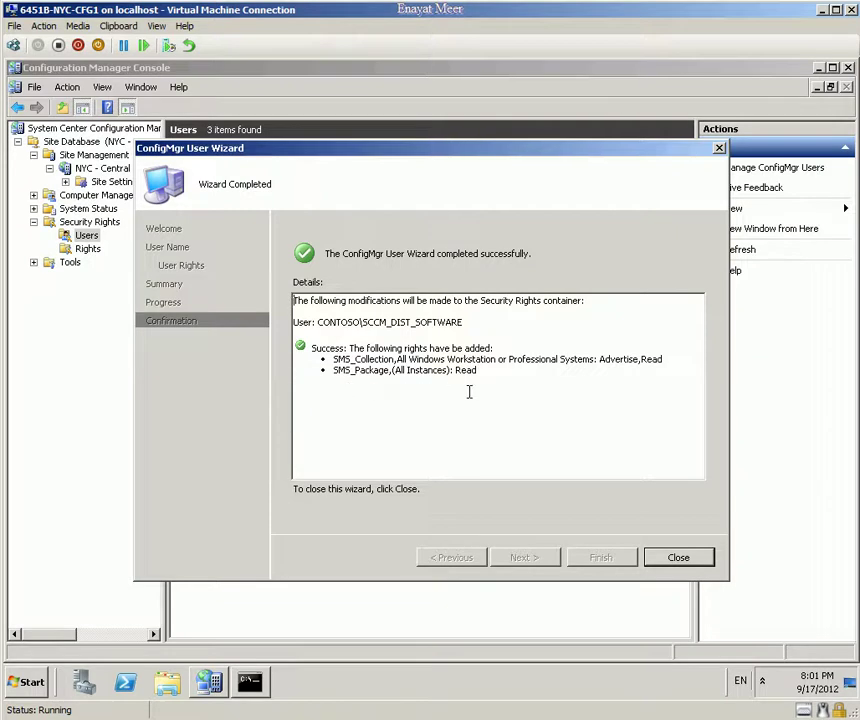
click(668, 564)
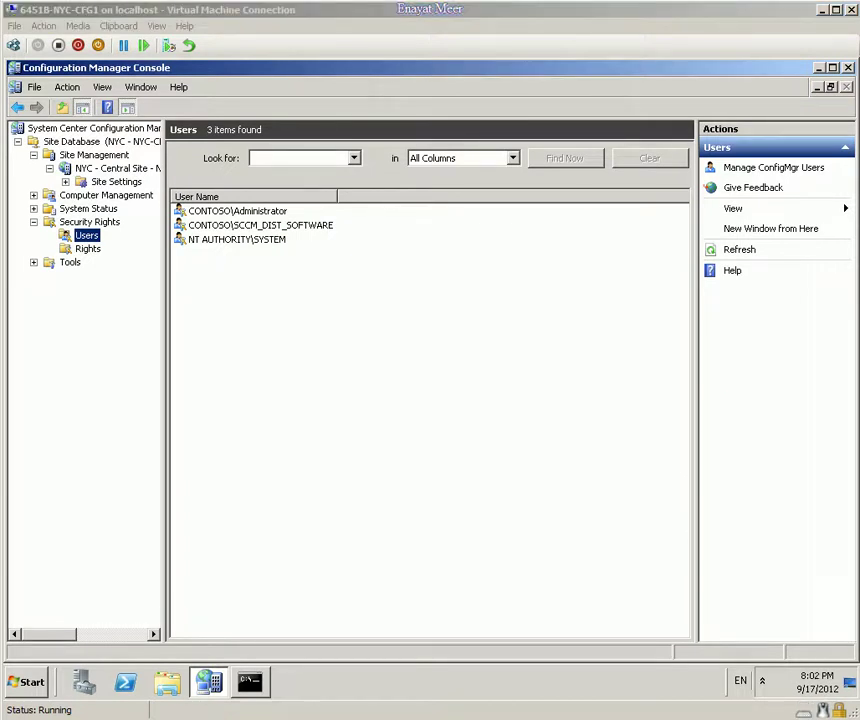
Step: Open Server Manager and the local Administrators group's properties
click(22, 684)
right_click(262, 424)
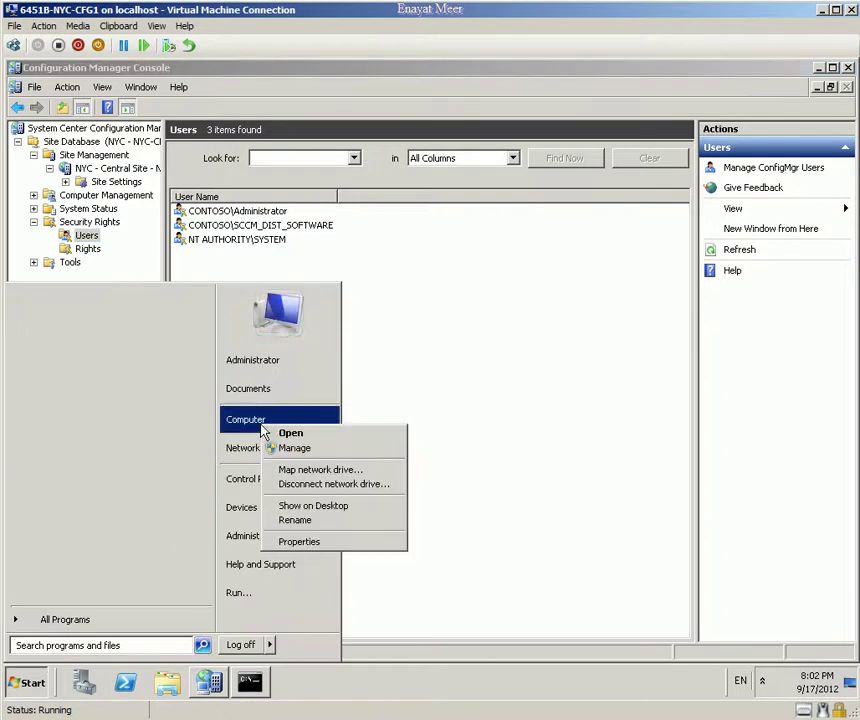
click(272, 449)
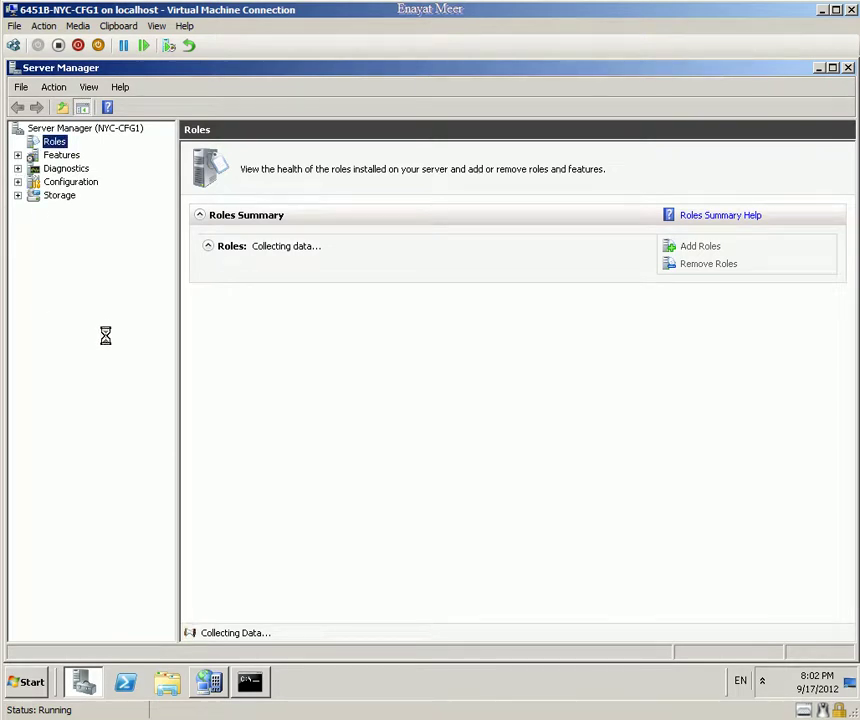
click(33, 248)
click(80, 276)
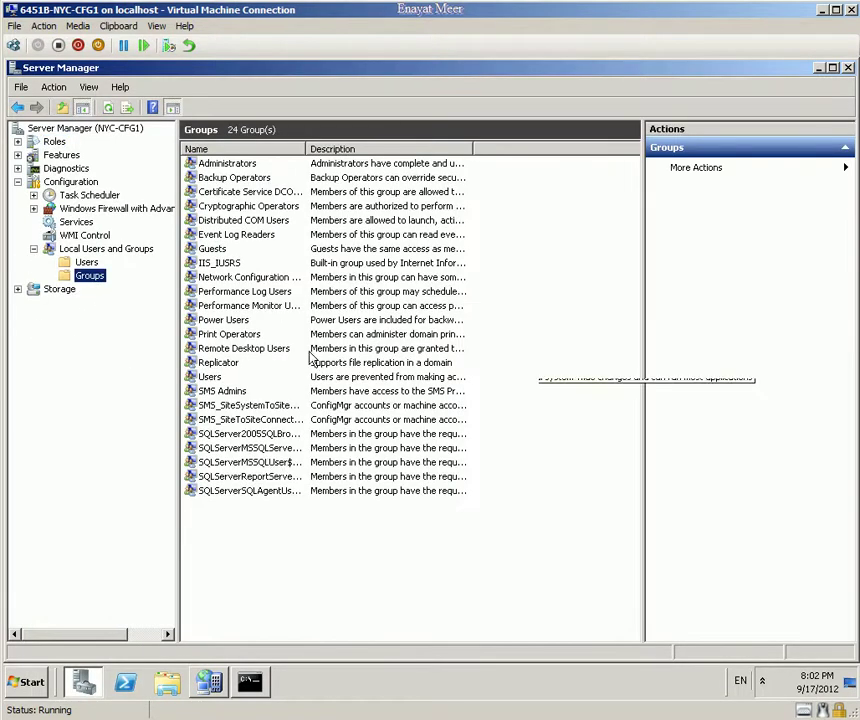
click(236, 165)
right_click(236, 166)
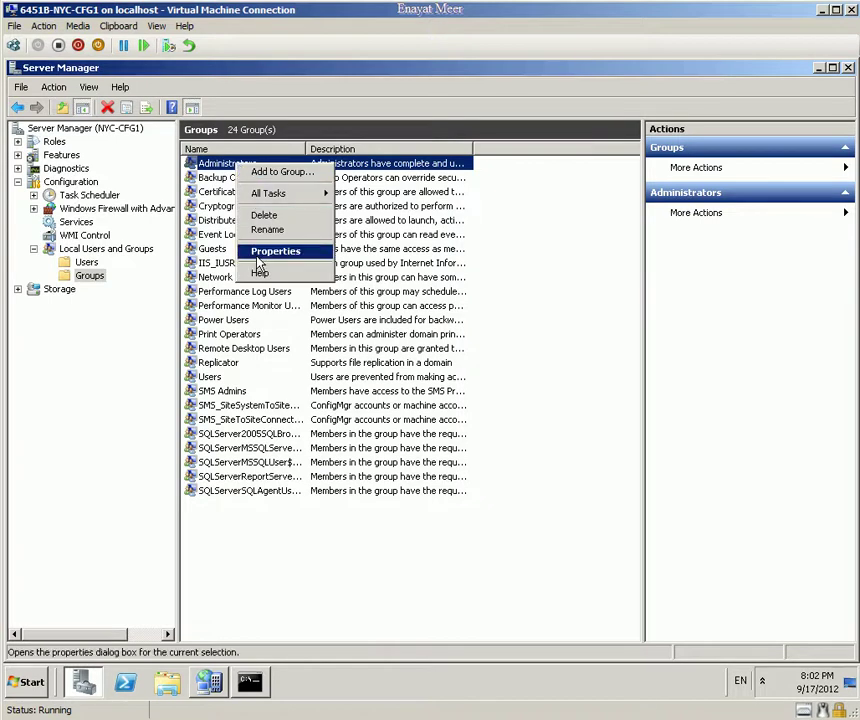
click(283, 172)
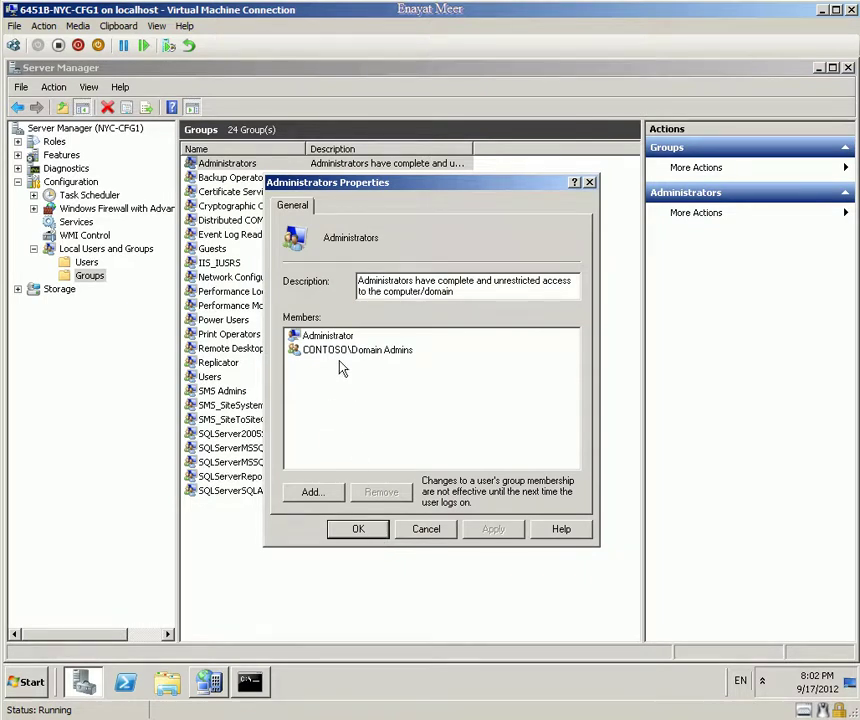
Step: Add the resolved SCCM_FULL_ADMIN domain group to Administrators and save
click(312, 493)
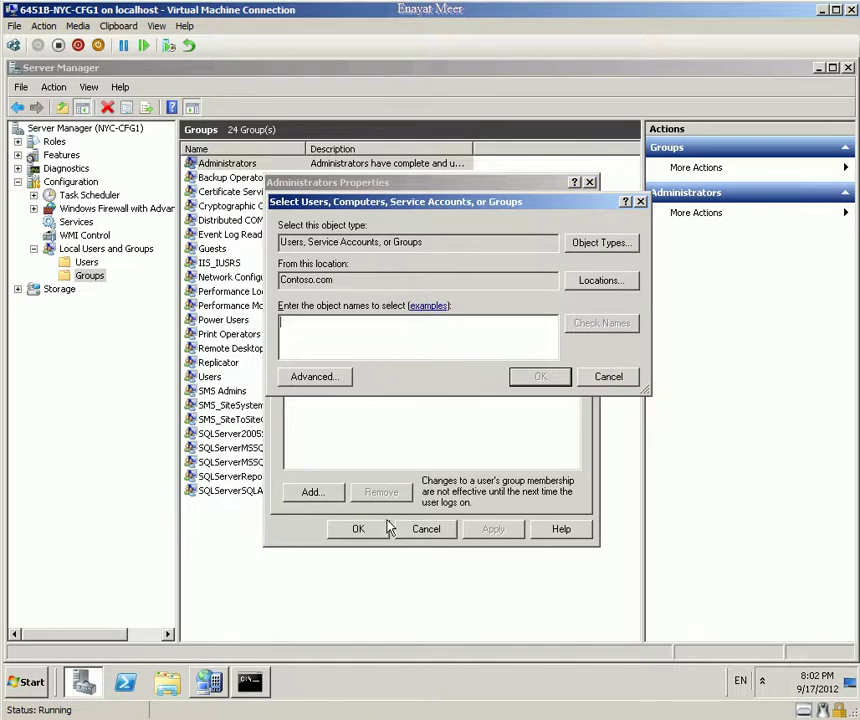
text(sccm)
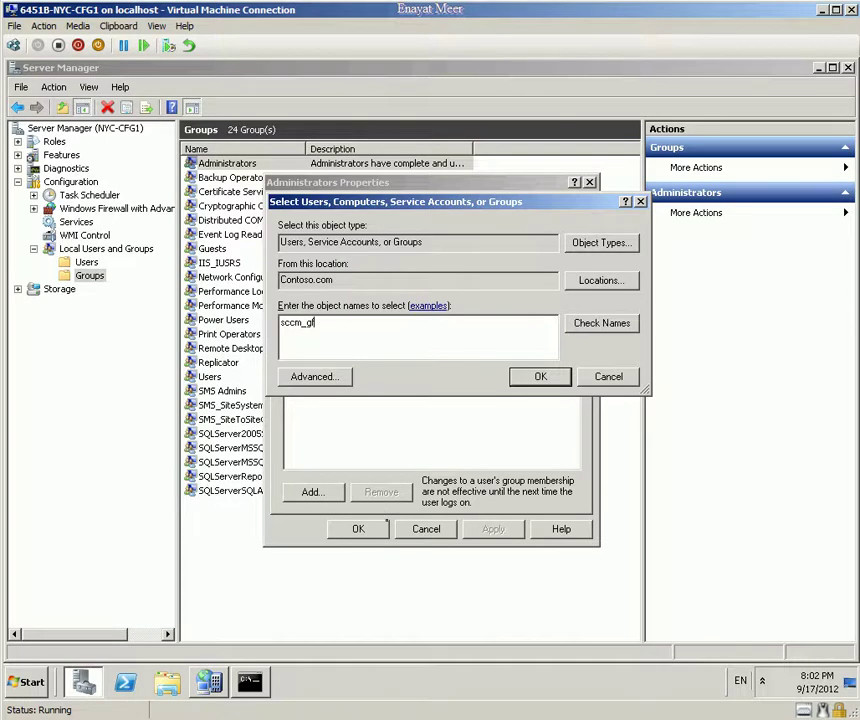
text(_full)
click(602, 323)
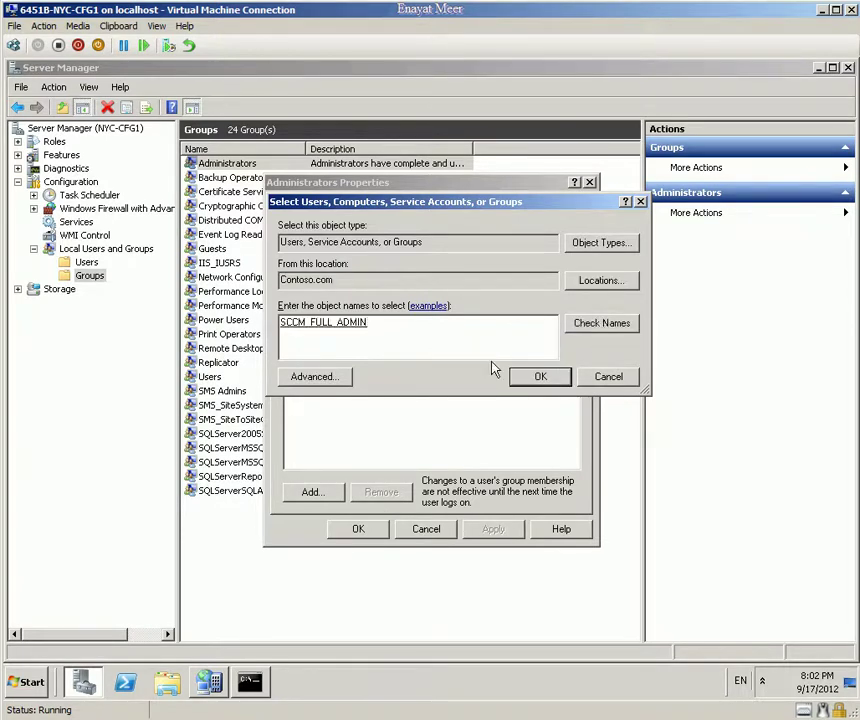
click(540, 377)
click(490, 532)
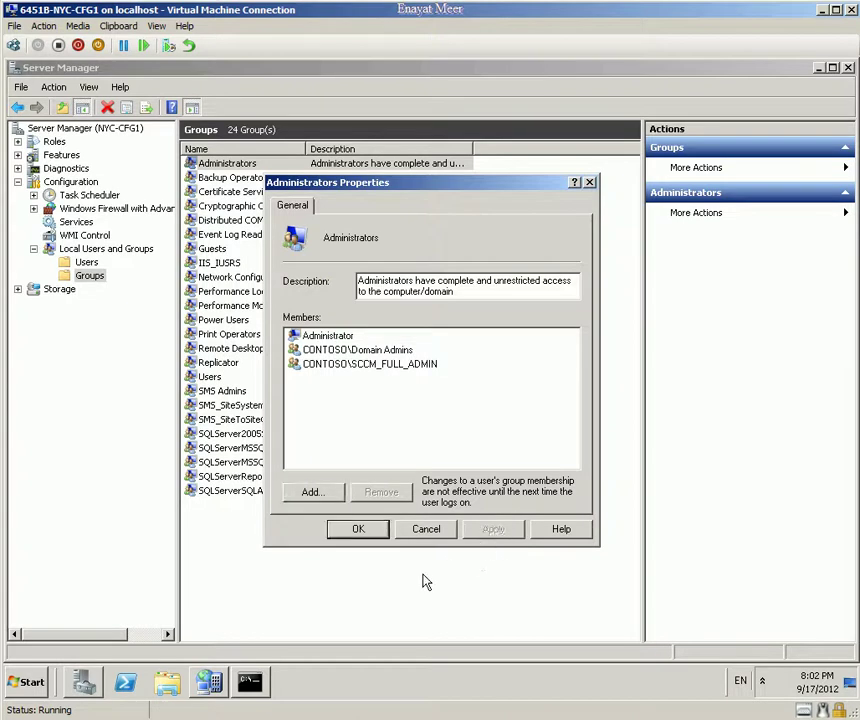
click(369, 536)
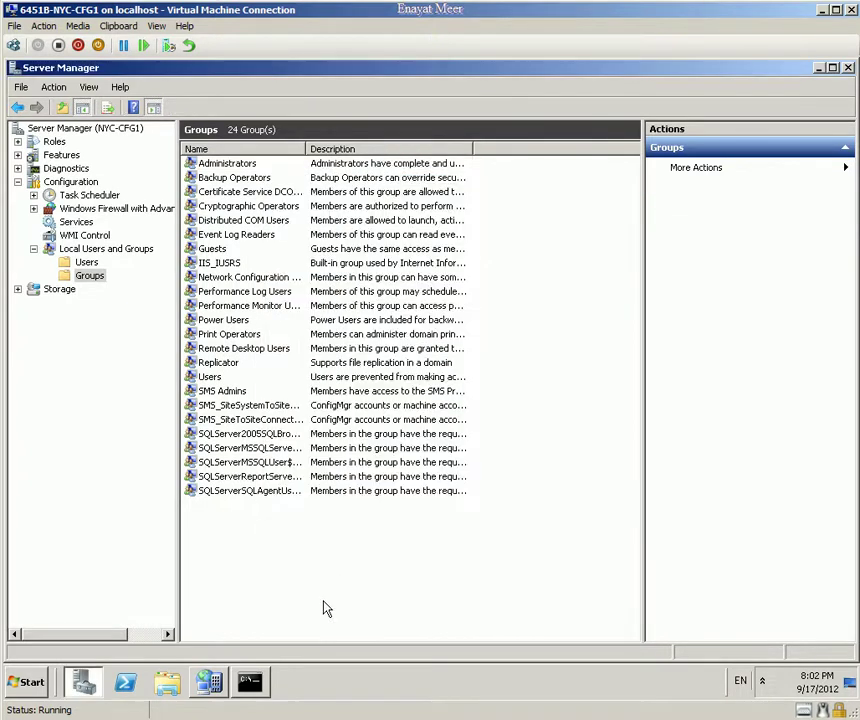
Step: Reopen Administrators properties to confirm SCCM_FULL_ADMIN is listed, then close without changes
right_click(240, 168)
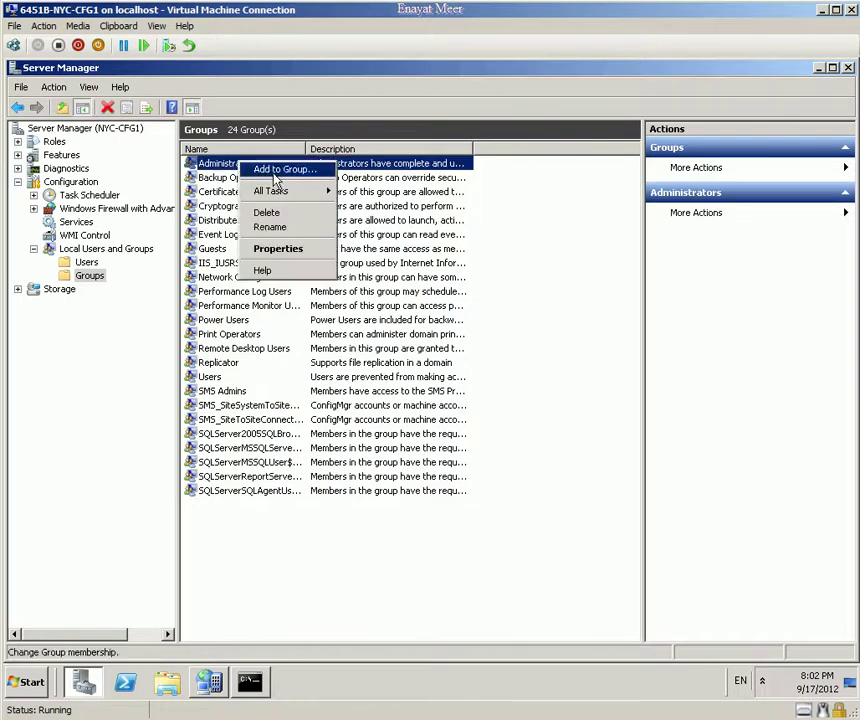
click(262, 249)
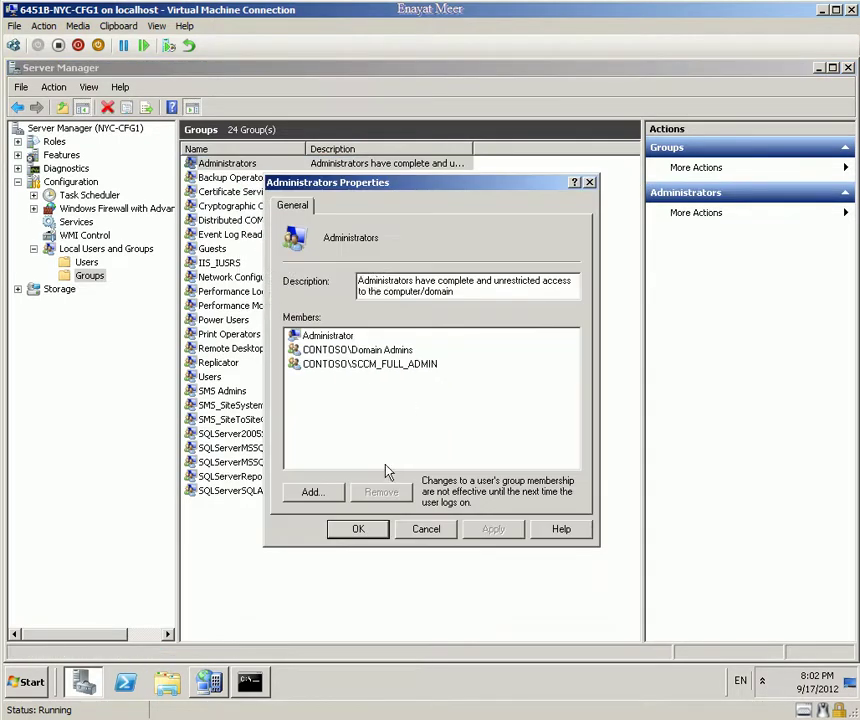
click(342, 336)
key(Down)
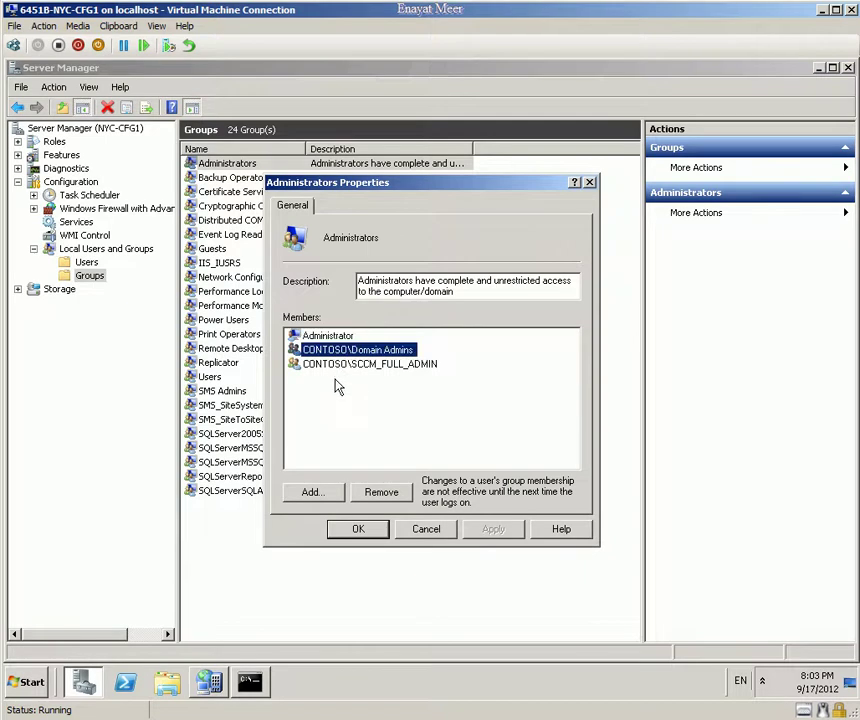
key(Down)
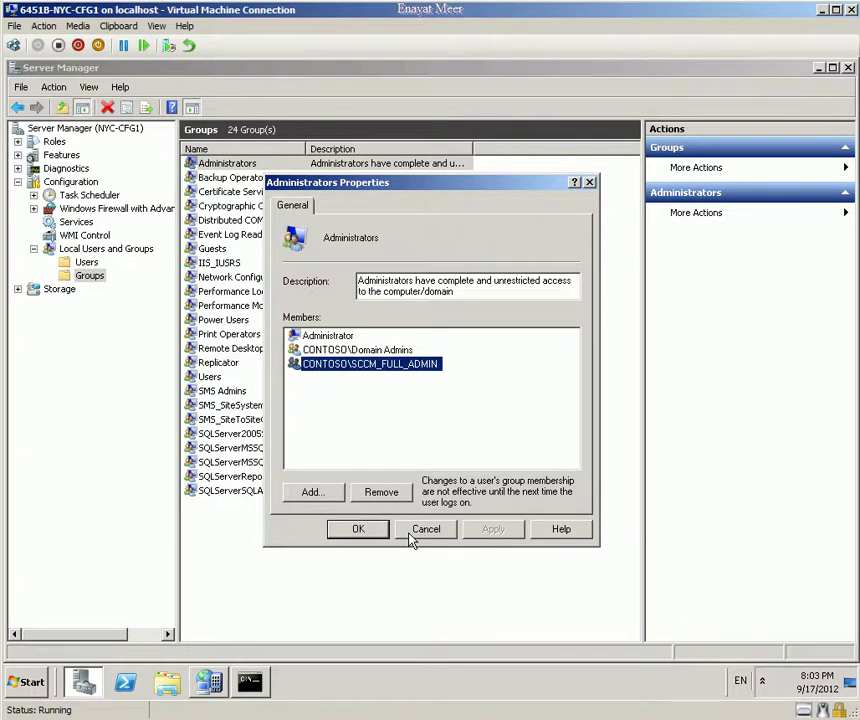
click(430, 531)
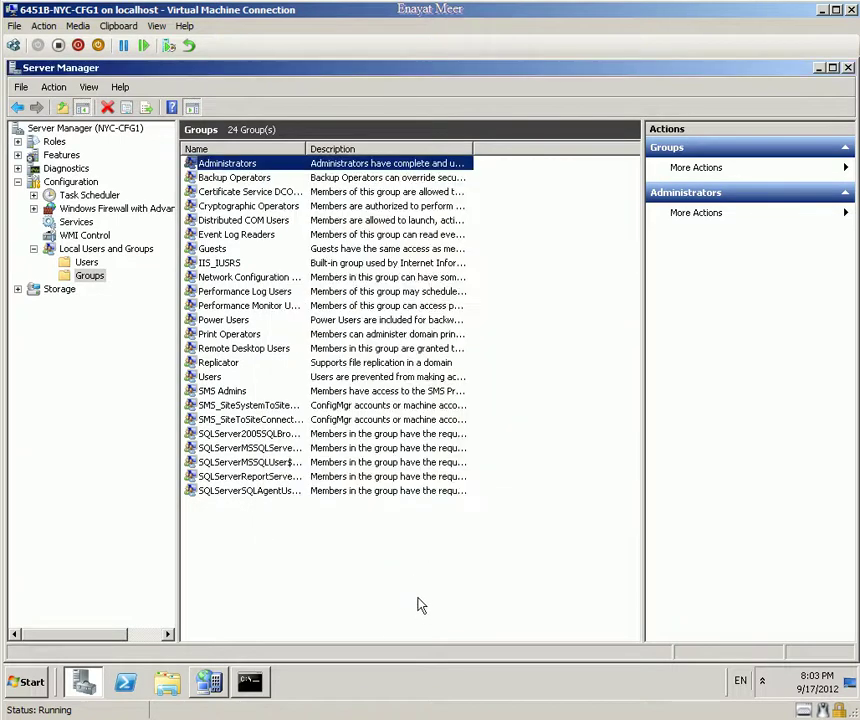
Step: Review the local accounts under Users, then close Server Manager
click(421, 610)
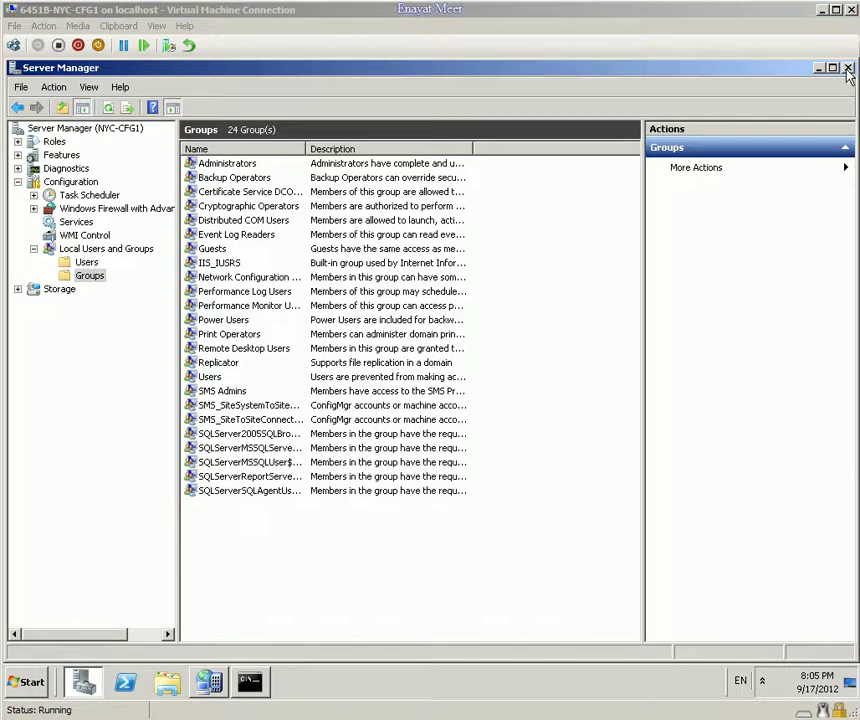
click(86, 262)
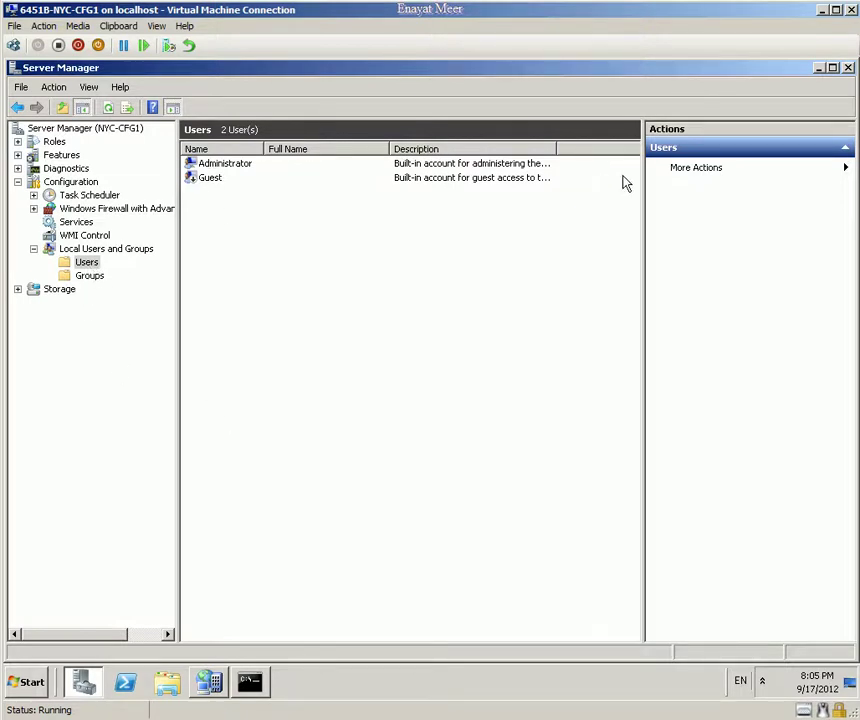
click(848, 67)
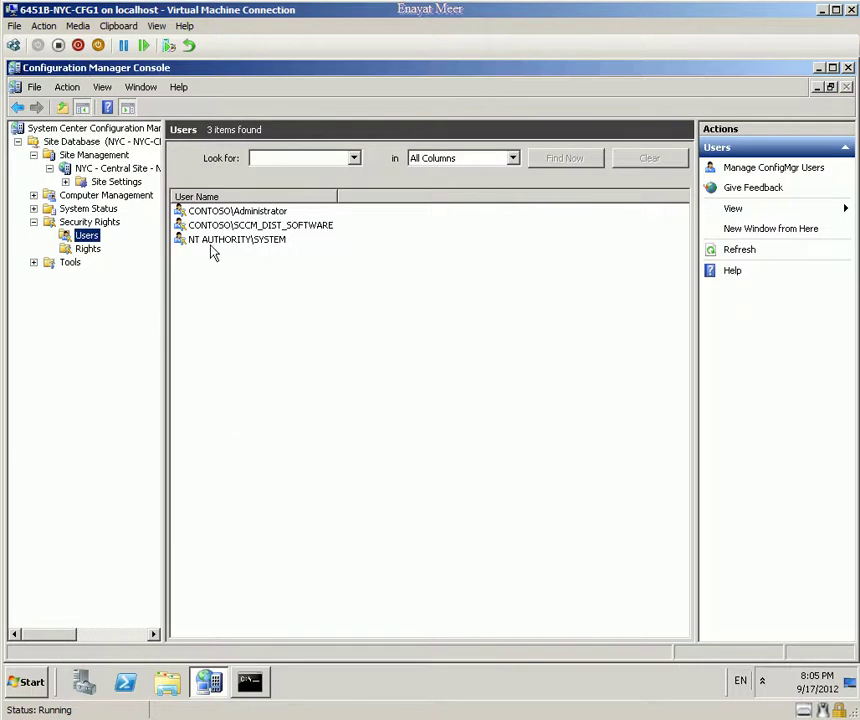
click(212, 212)
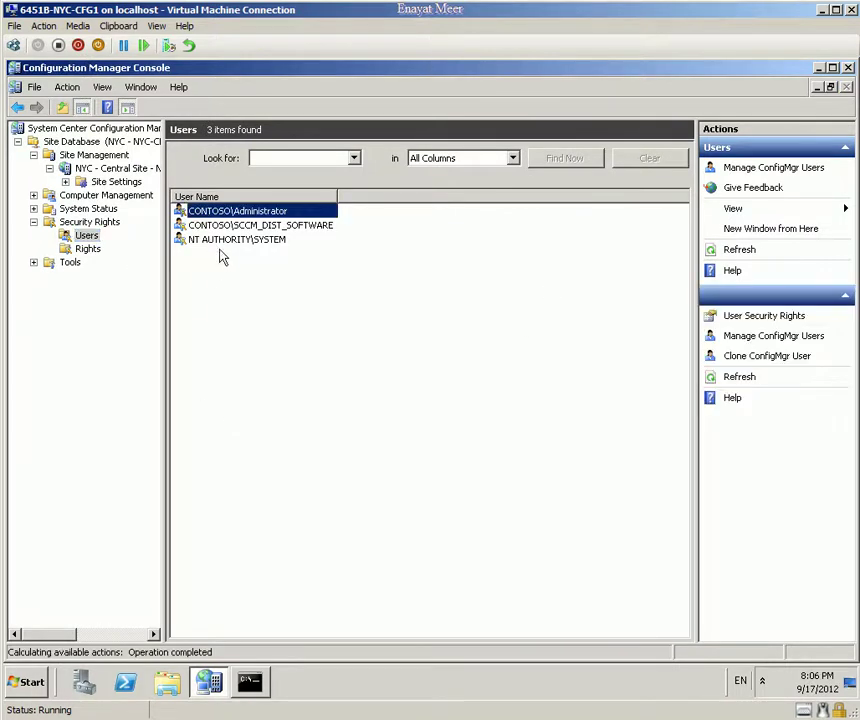
click(225, 226)
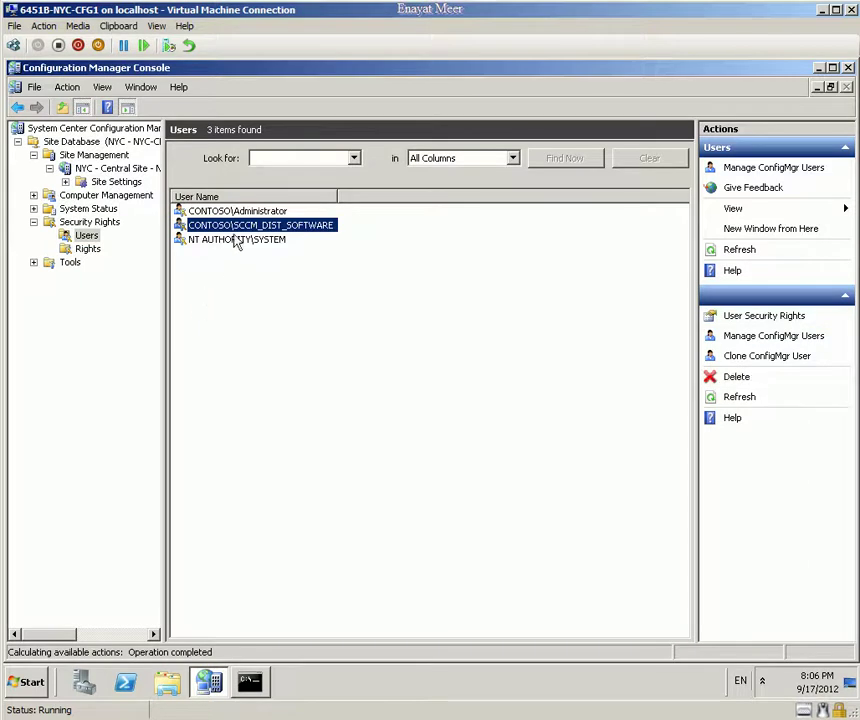
click(228, 212)
click(90, 238)
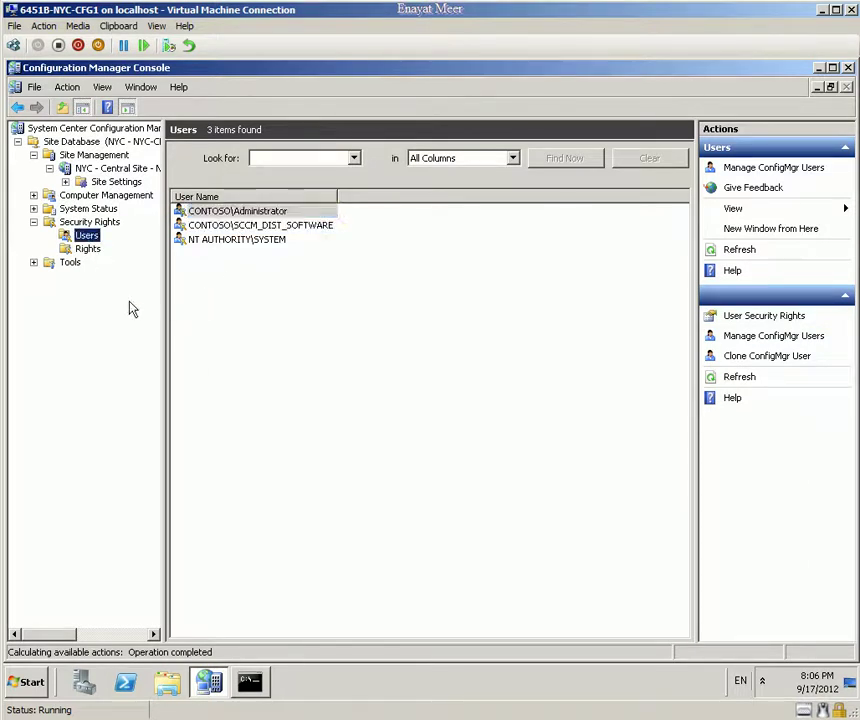
click(203, 240)
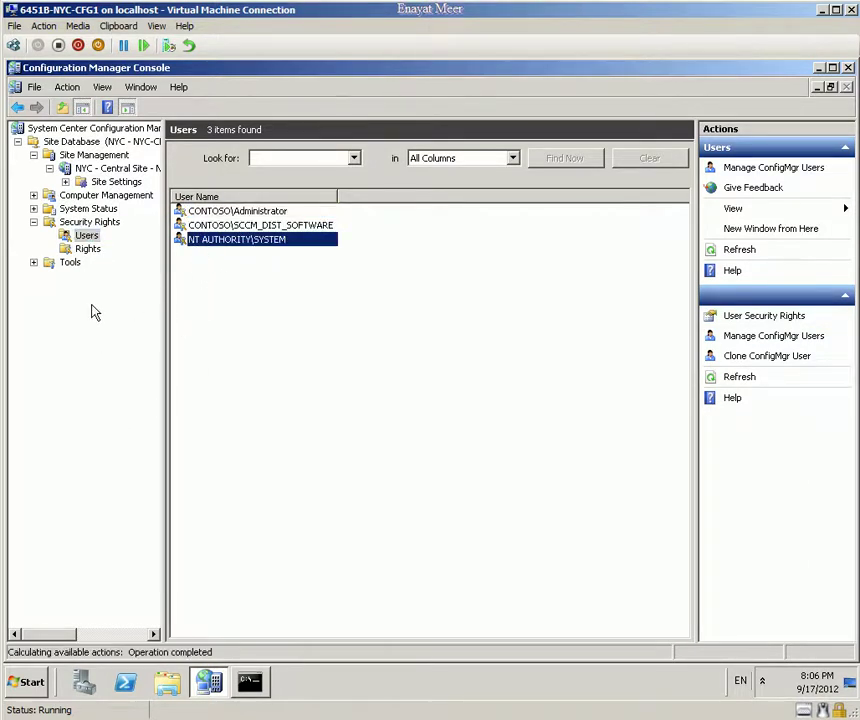
click(88, 249)
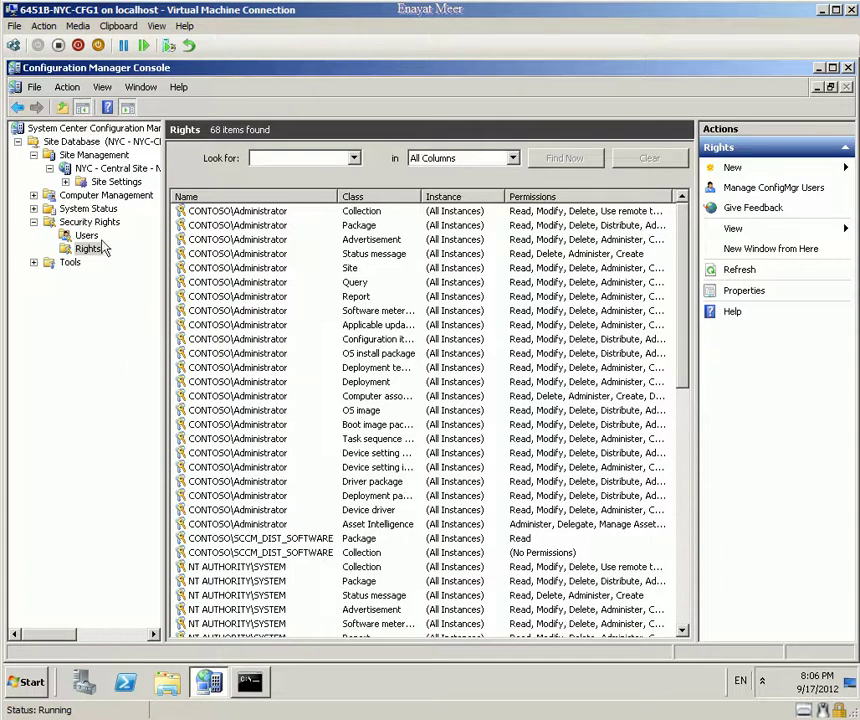
click(86, 235)
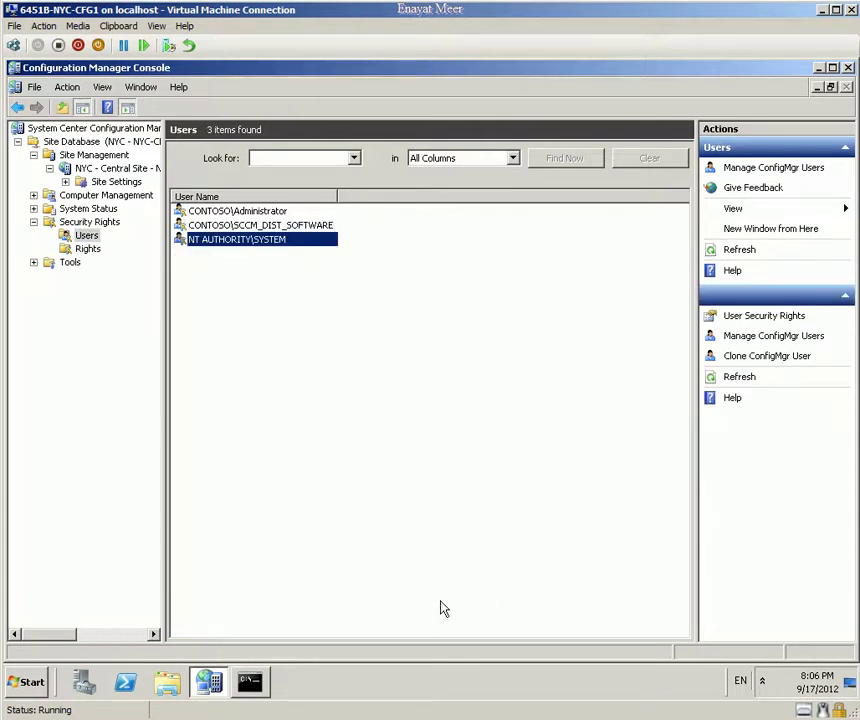
click(268, 225)
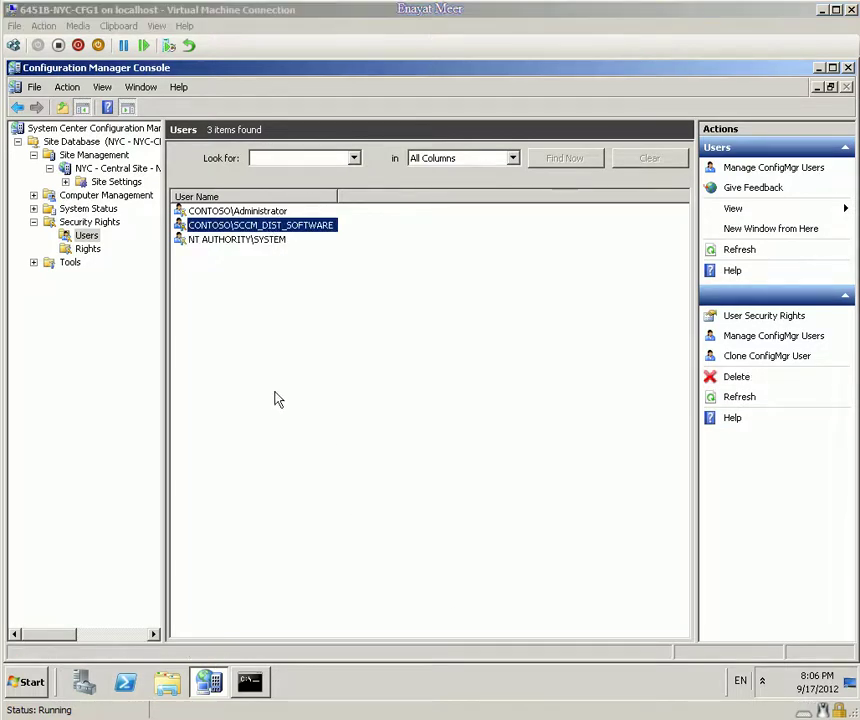
Step: Close the ConfigMgr Console and Command Prompt, then log off Windows
click(848, 67)
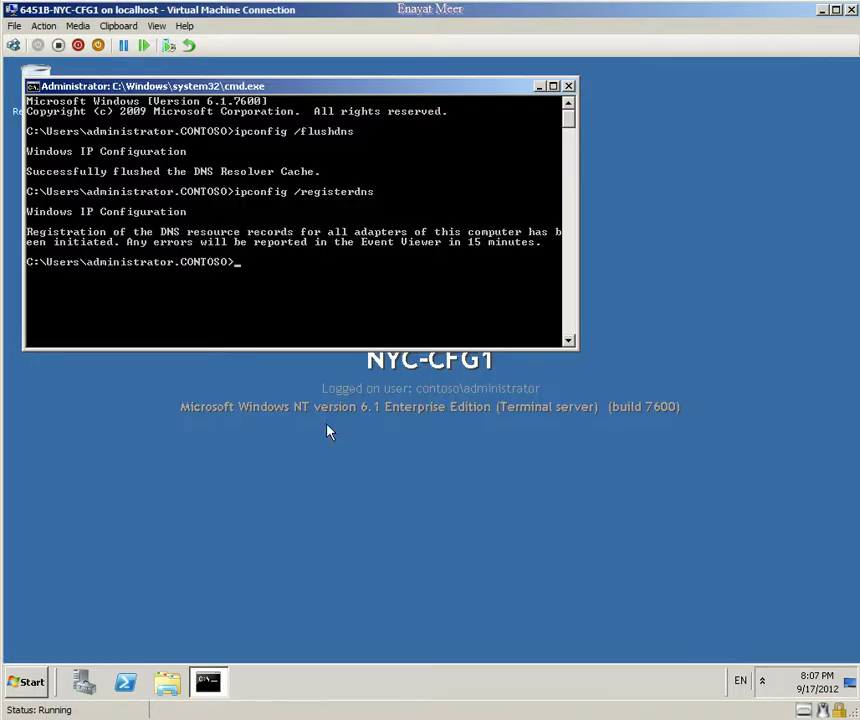
click(568, 86)
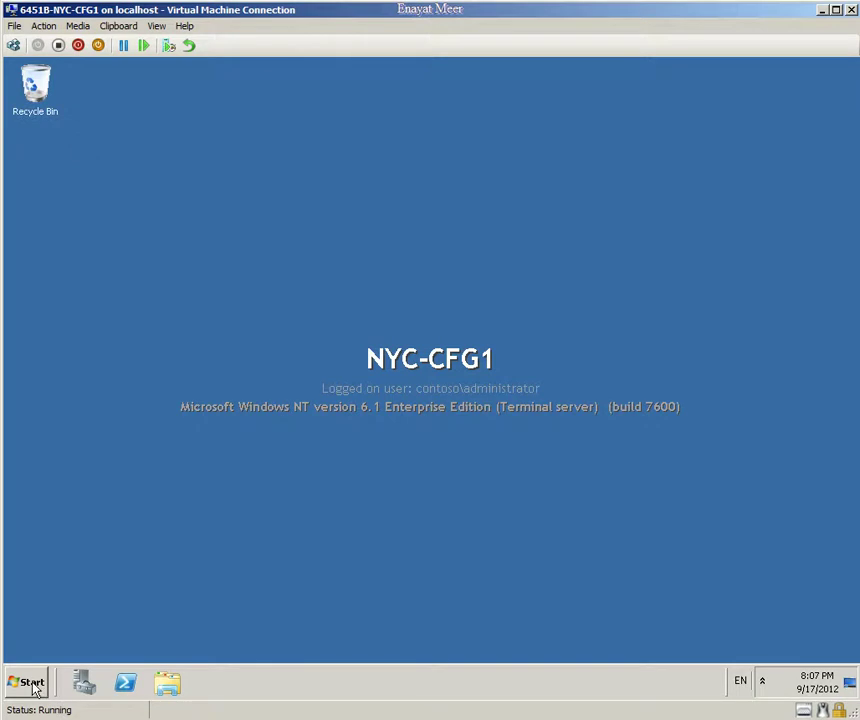
click(30, 682)
click(242, 646)
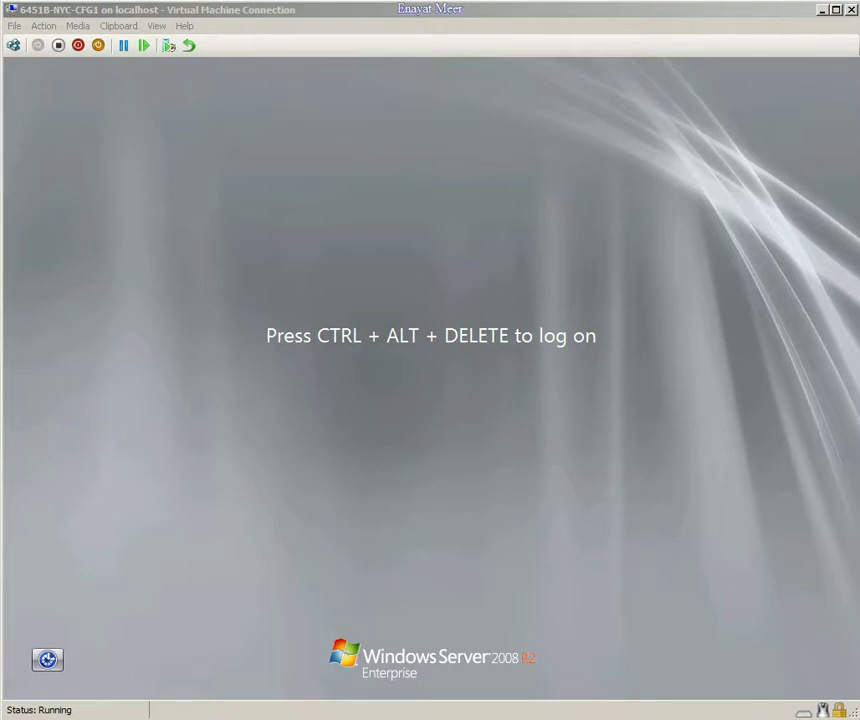
Step: Send Ctrl+Alt+Delete and log on as Other User with the domain account's user name and password
click(44, 26)
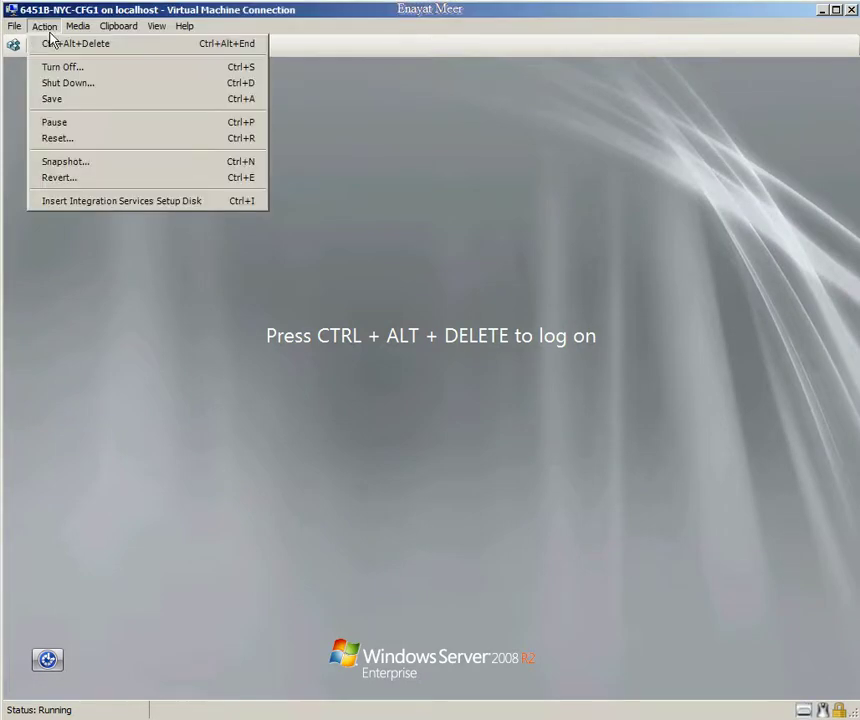
click(52, 44)
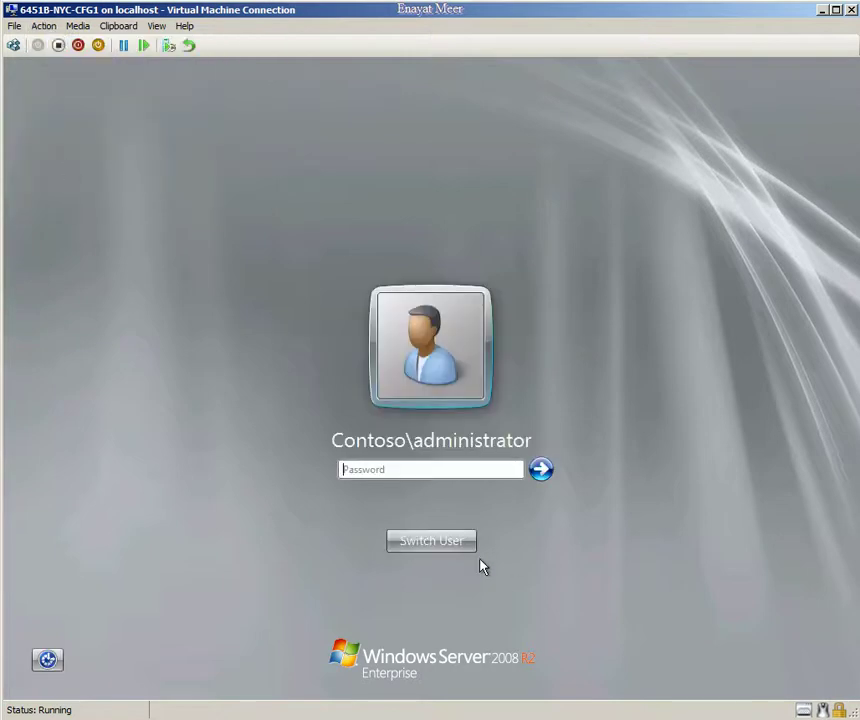
click(435, 545)
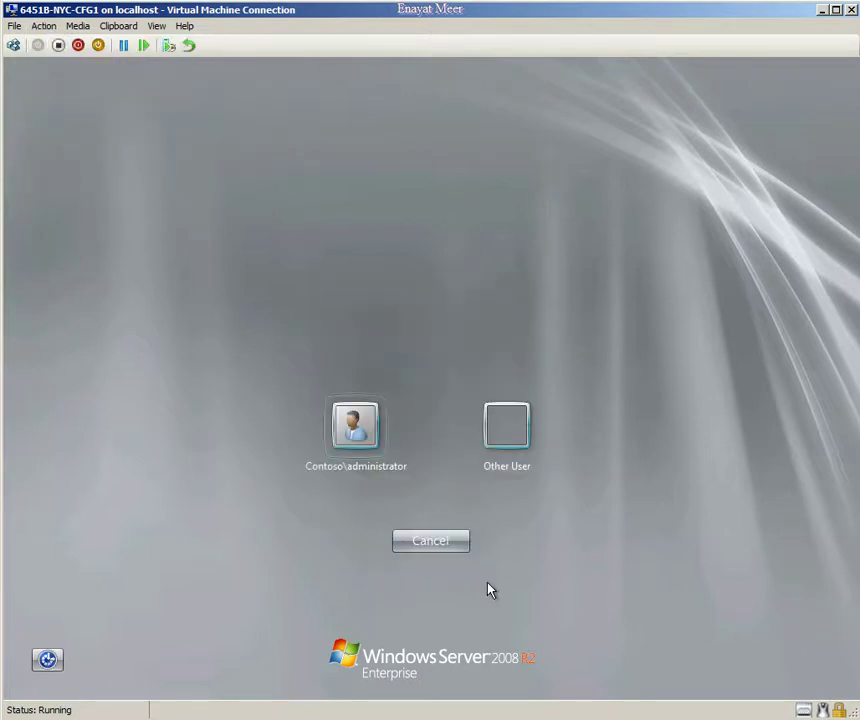
click(518, 434)
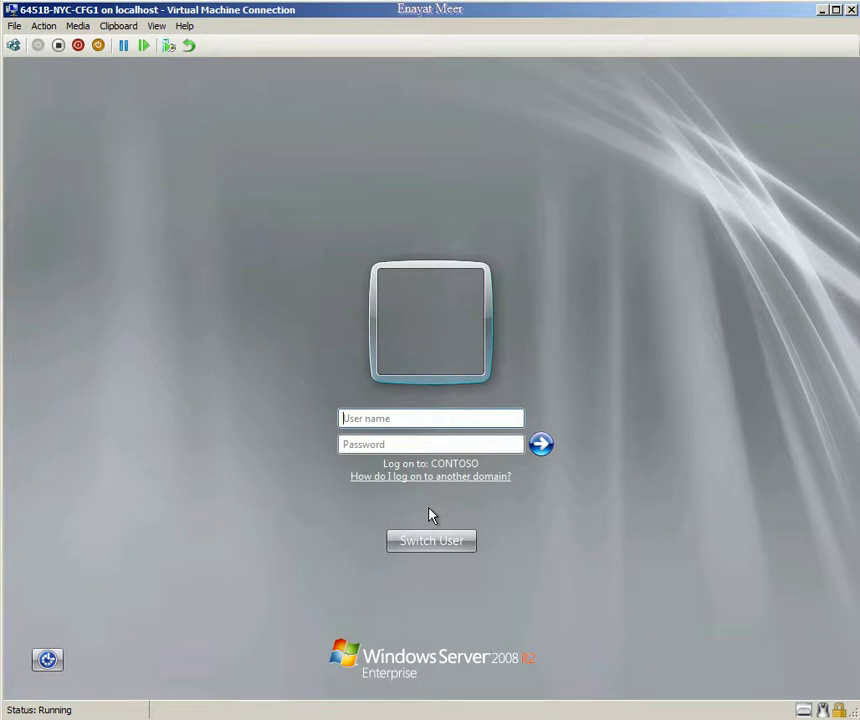
text(ed)
click(470, 444)
text(•••••)
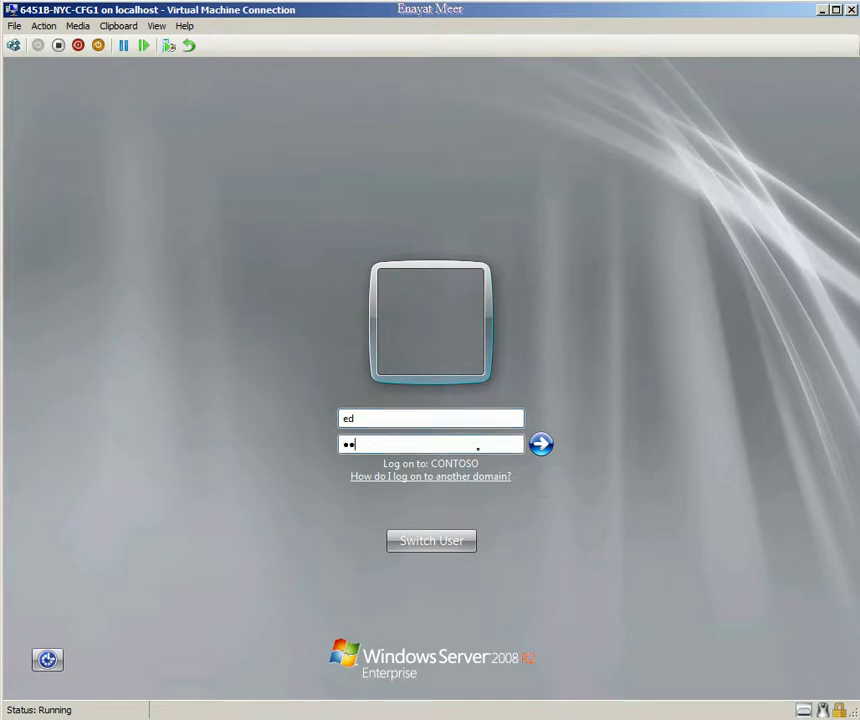
text(•••)
key(Return)
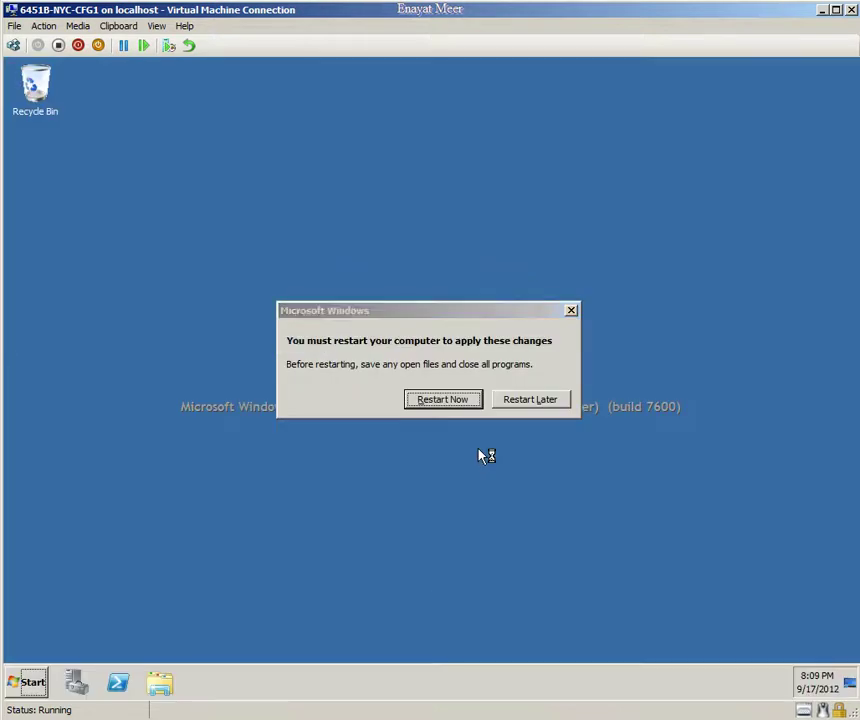
Step: Choose Restart Later on the restart prompt and close Server Manager
click(540, 403)
click(77, 682)
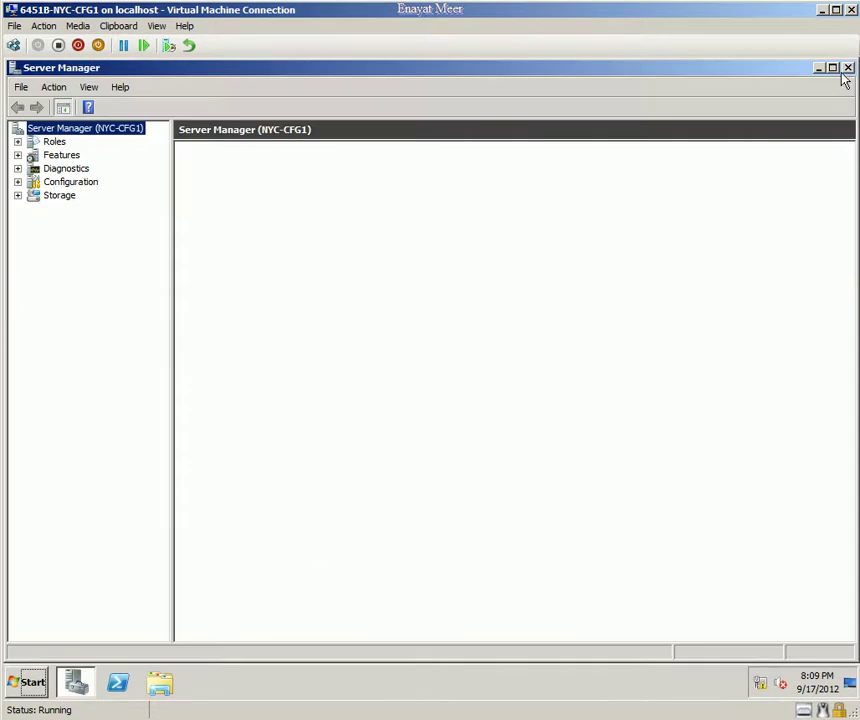
click(844, 68)
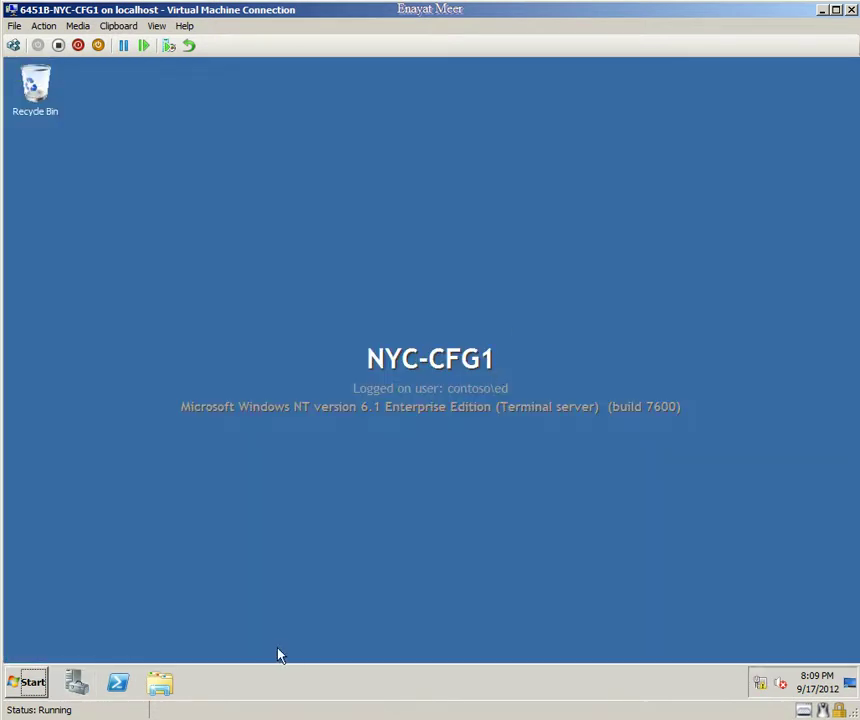
Step: Dismiss the crashed MMC and launch ConfigMgr Console from Microsoft System Center > Configuration Manager 2007
click(28, 688)
click(100, 624)
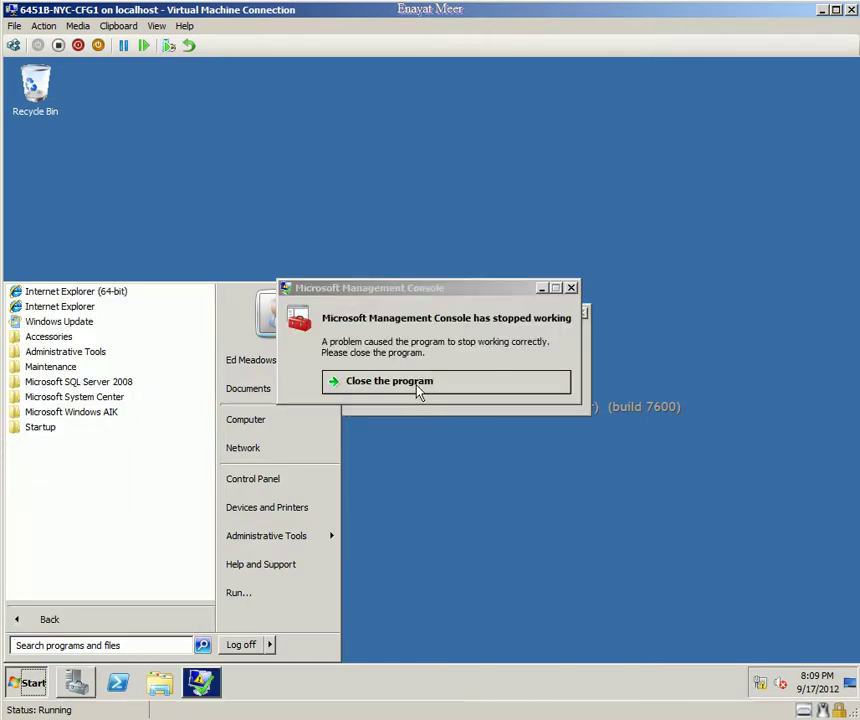
click(416, 386)
click(30, 682)
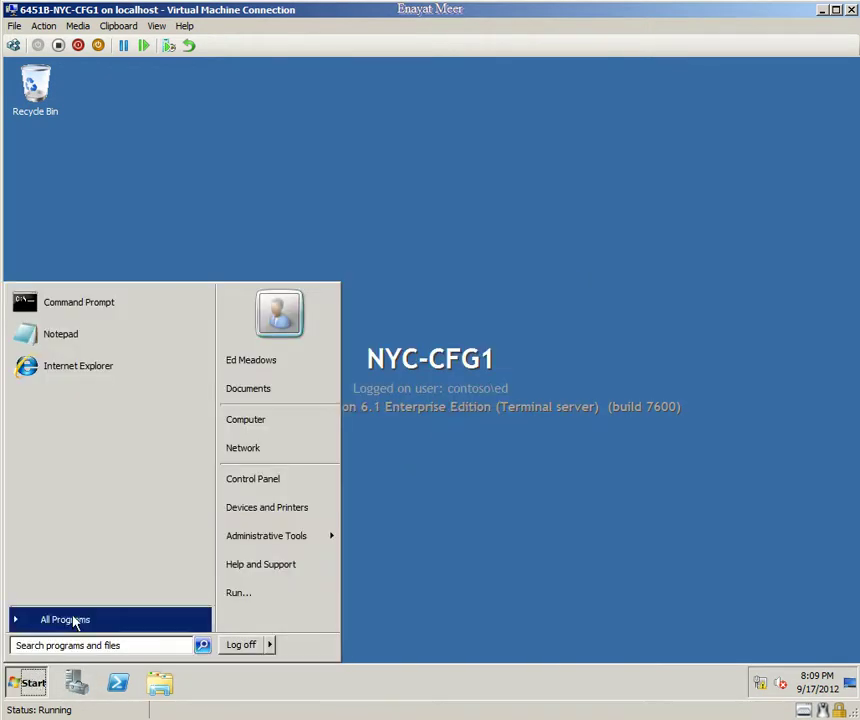
click(73, 620)
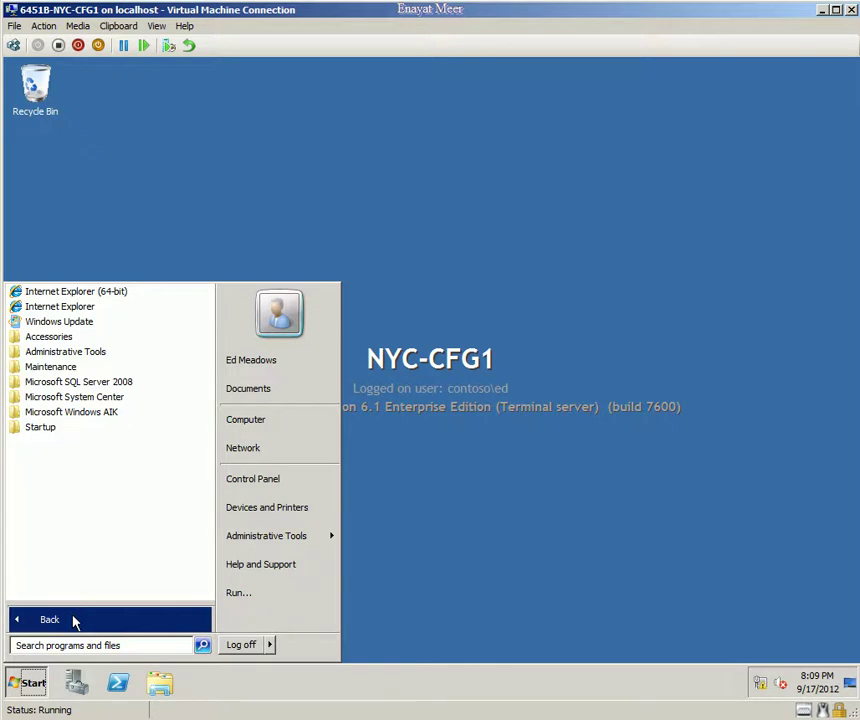
click(84, 398)
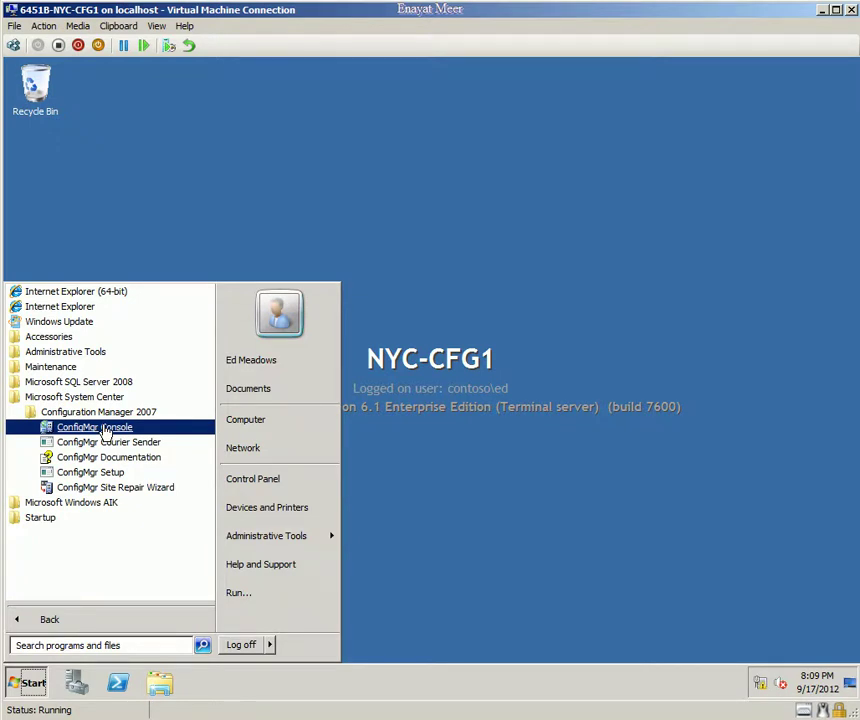
click(104, 428)
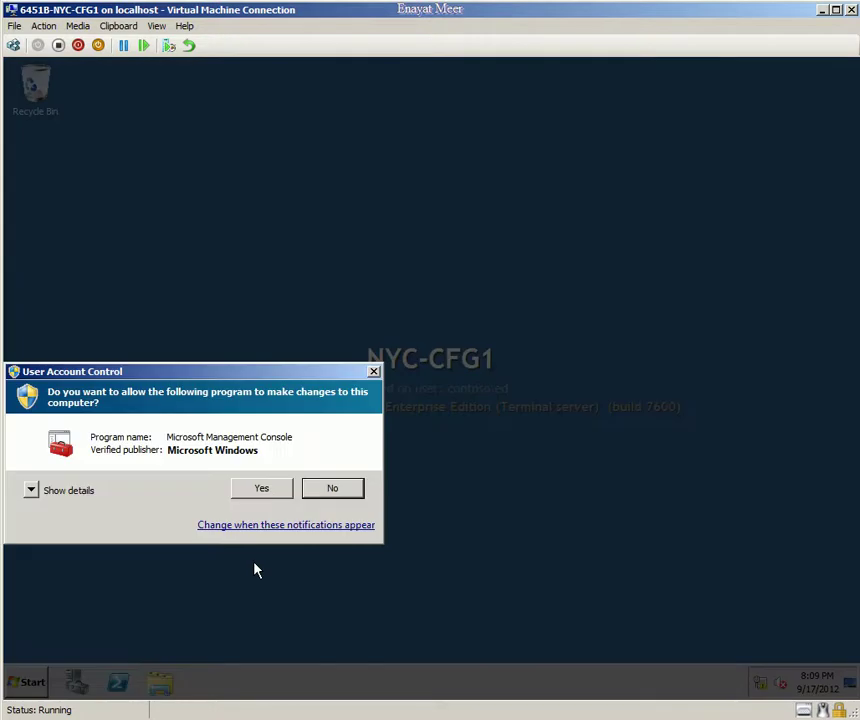
Step: Approve the UAC prompt and expand the Site Database node
click(263, 489)
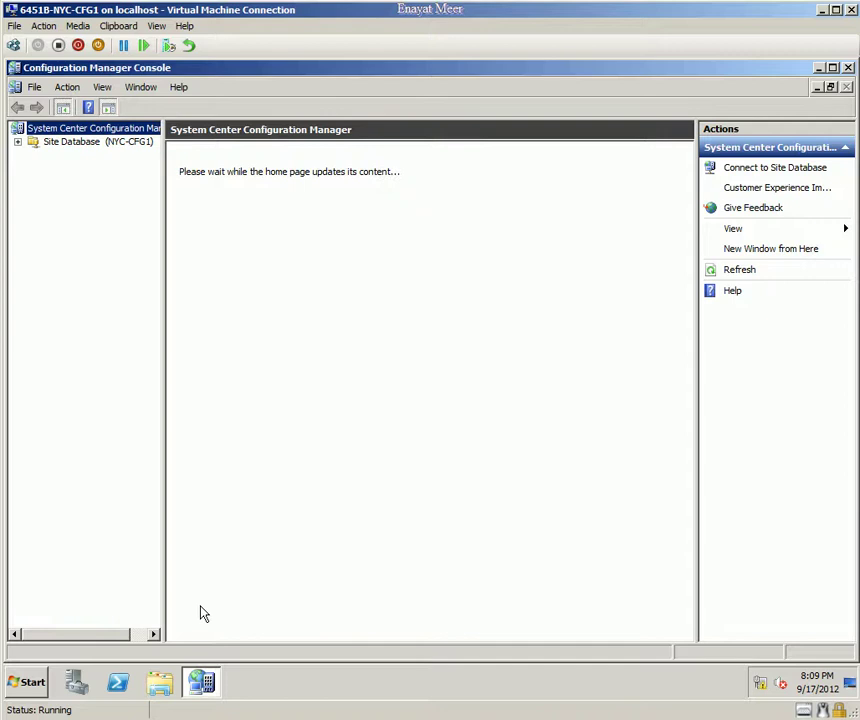
click(17, 142)
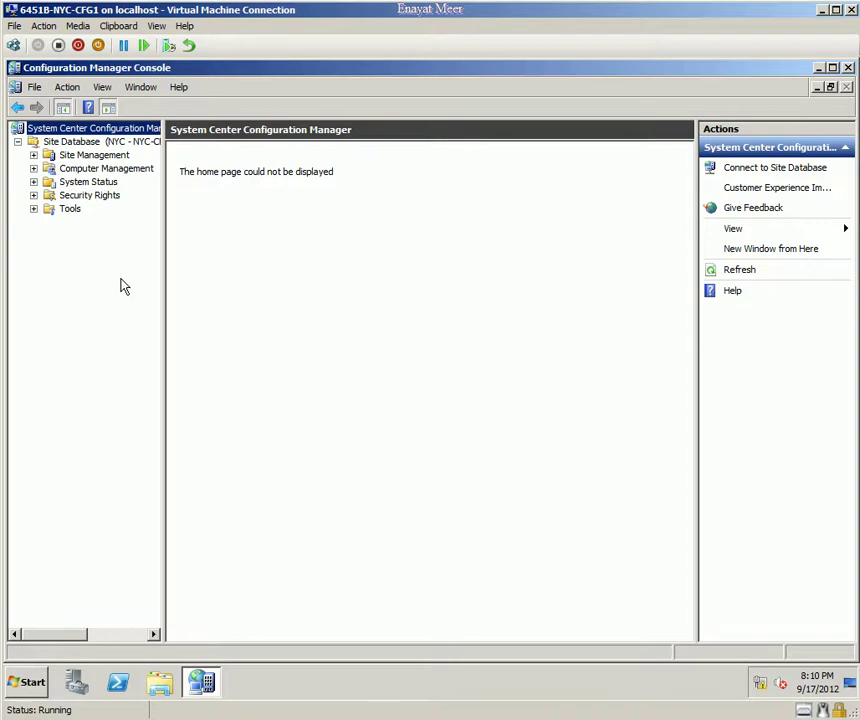
Step: Select Site Management and drag the splitter right to widen the console tree pane
click(34, 155)
click(72, 156)
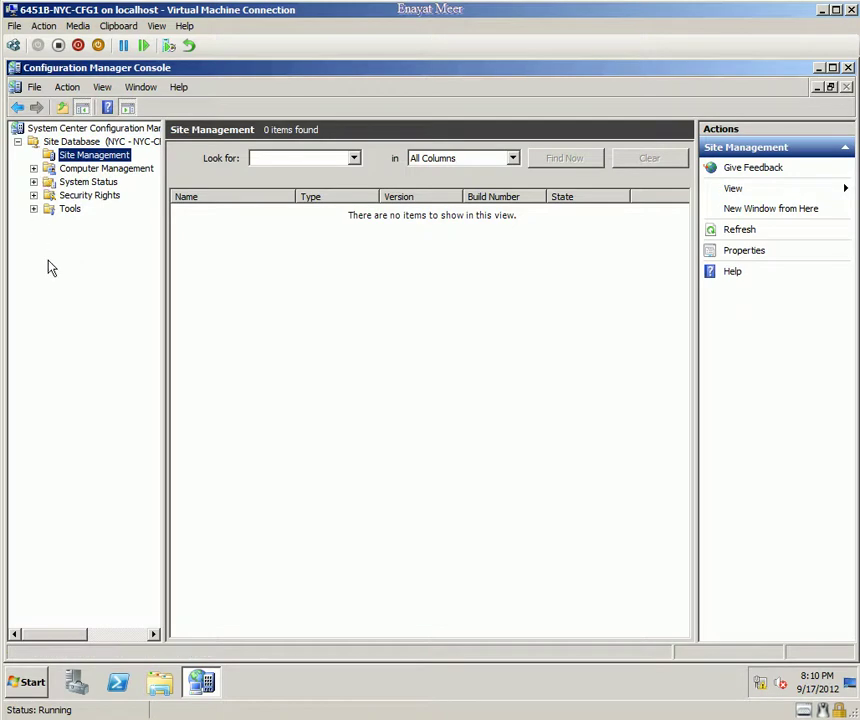
click(64, 142)
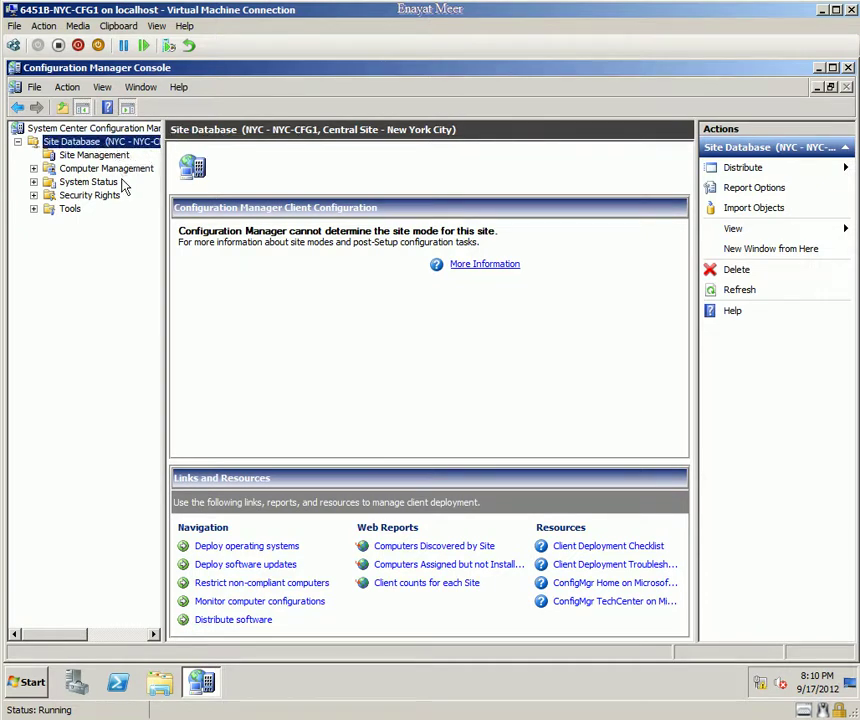
click(64, 156)
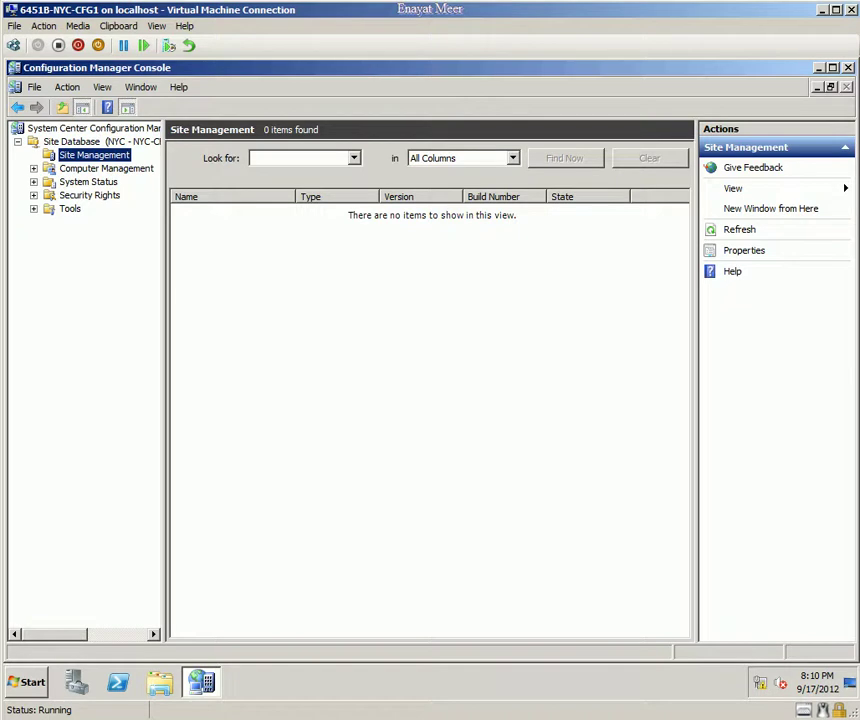
drag(164, 187, 232, 221)
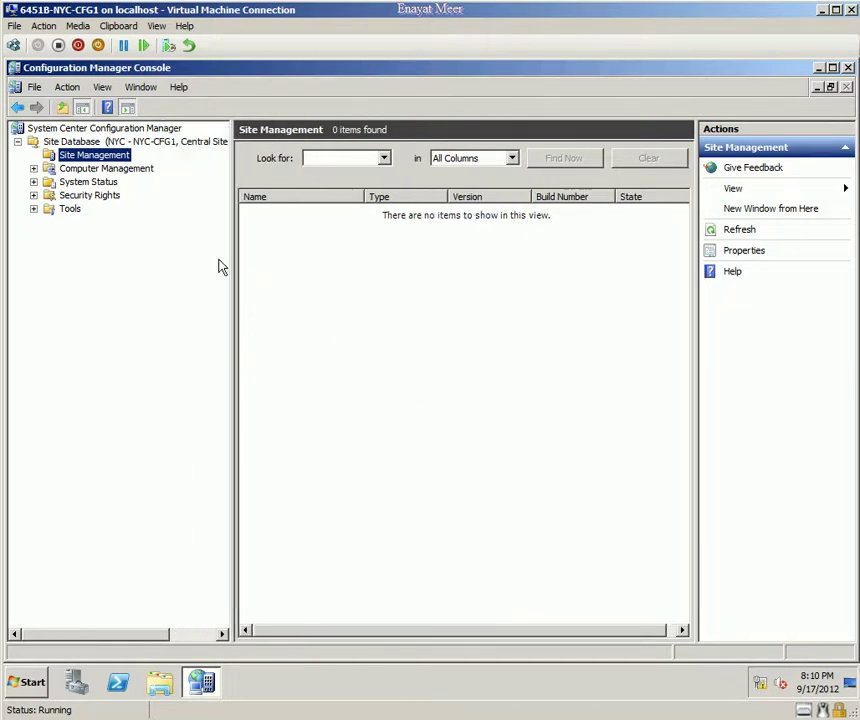
click(182, 142)
click(100, 157)
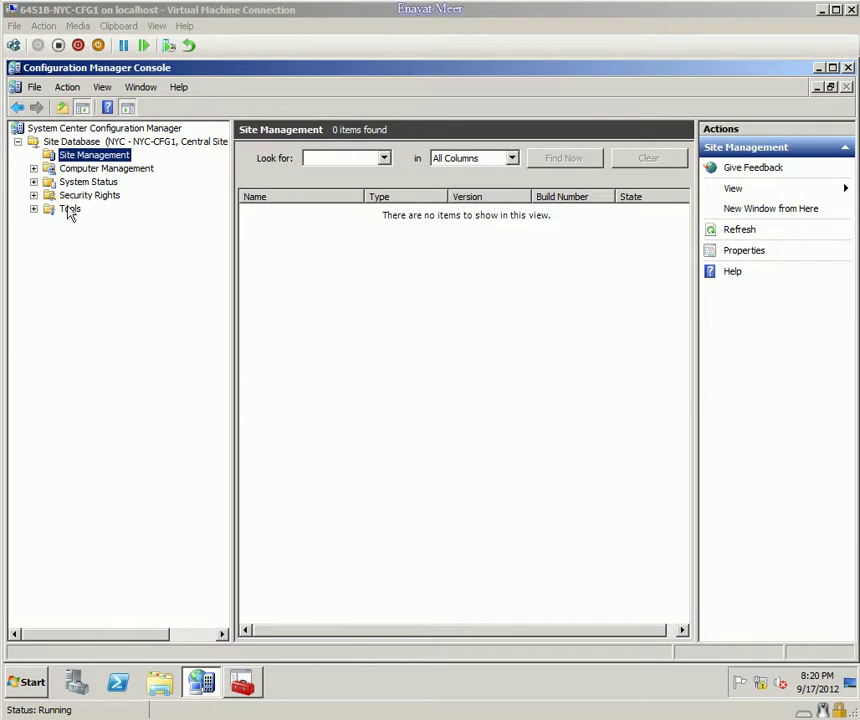
Step: Expand Security Rights and review the three accounts in the Users list
click(33, 195)
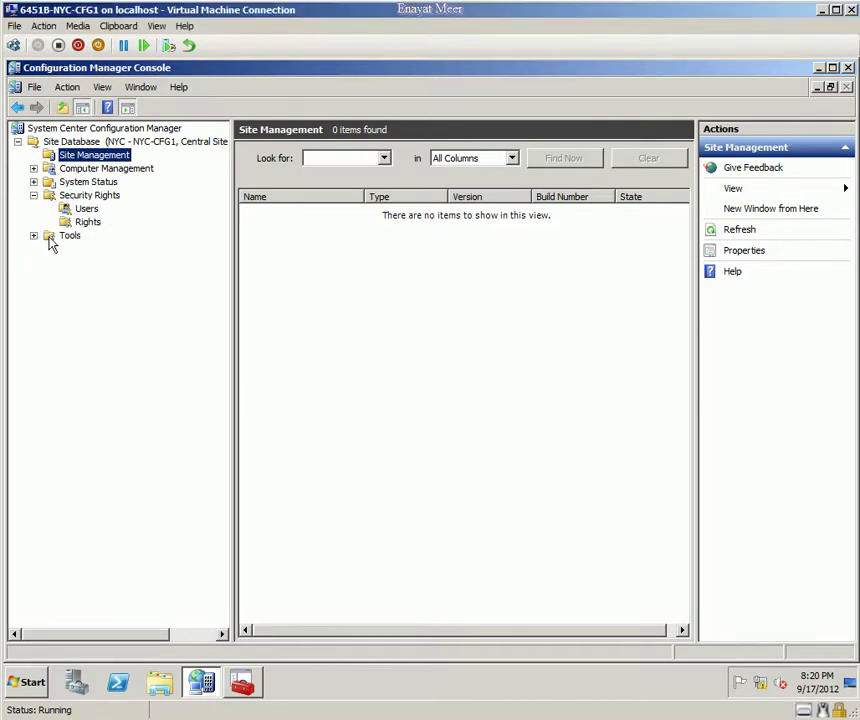
click(85, 209)
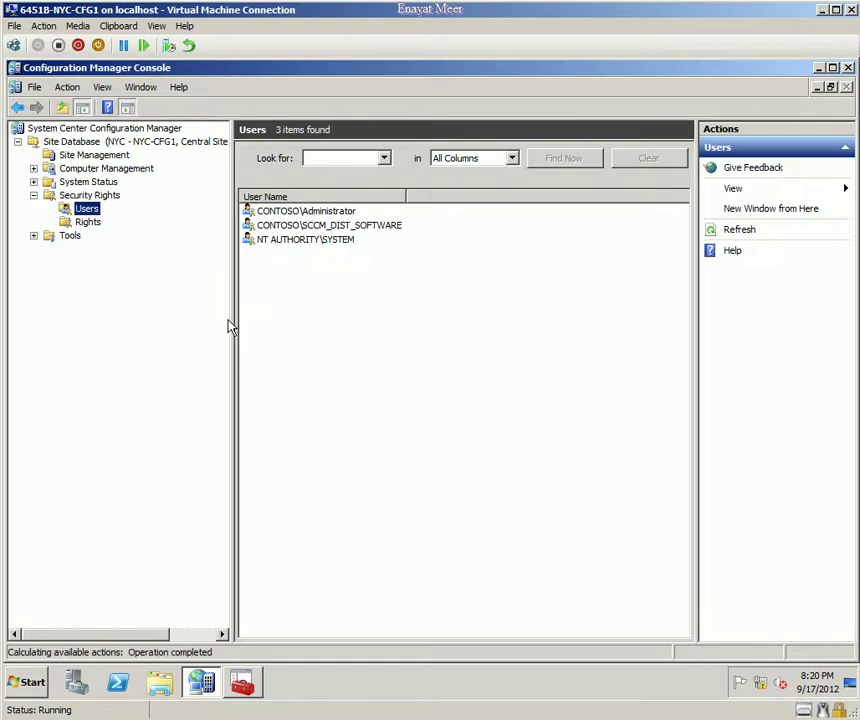
click(342, 229)
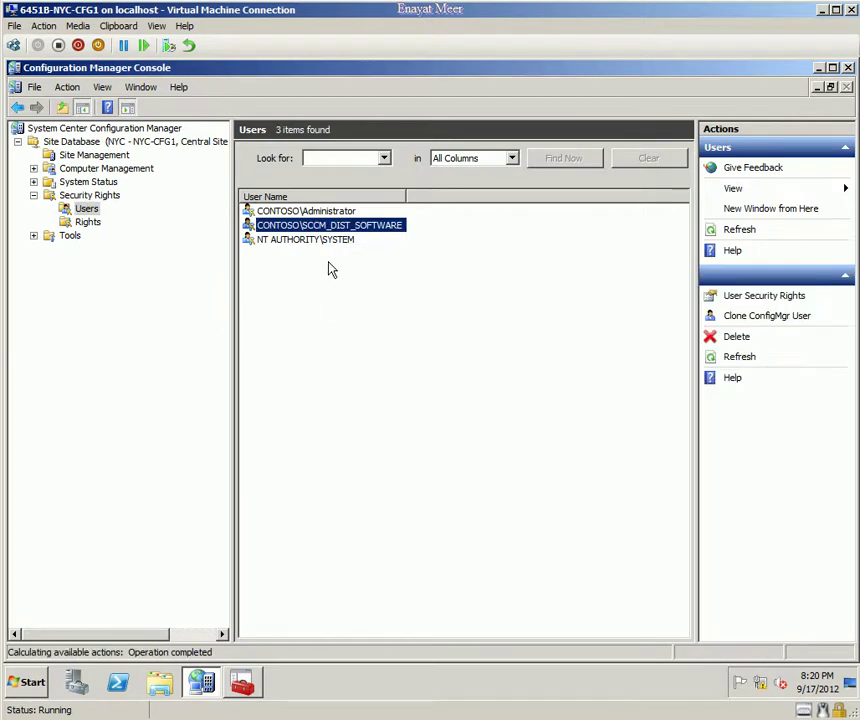
click(314, 241)
click(318, 212)
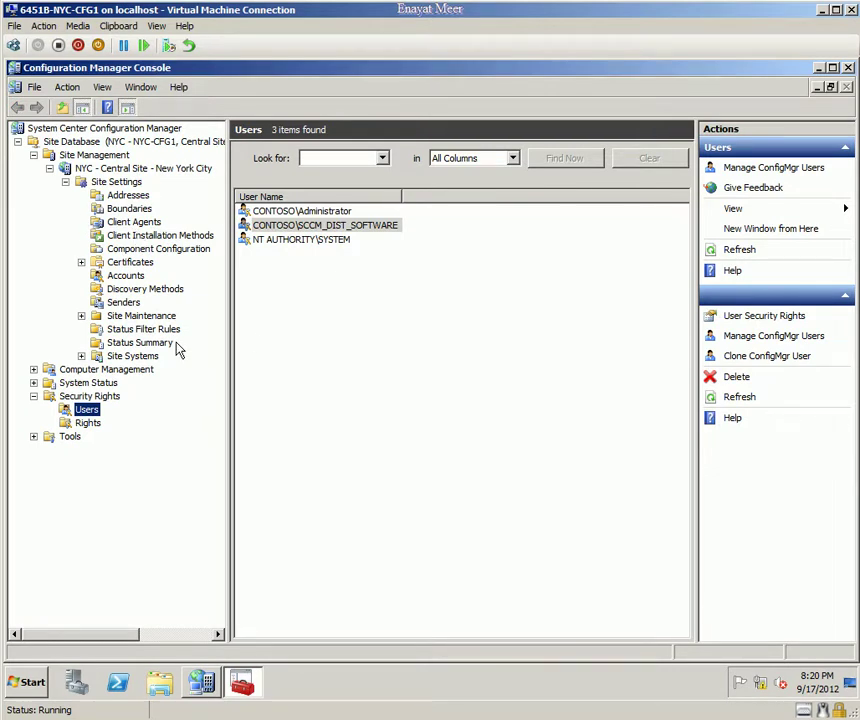
Step: Expand Site Management > NYC - Central Site > Site Settings to reveal Boundaries
click(66, 182)
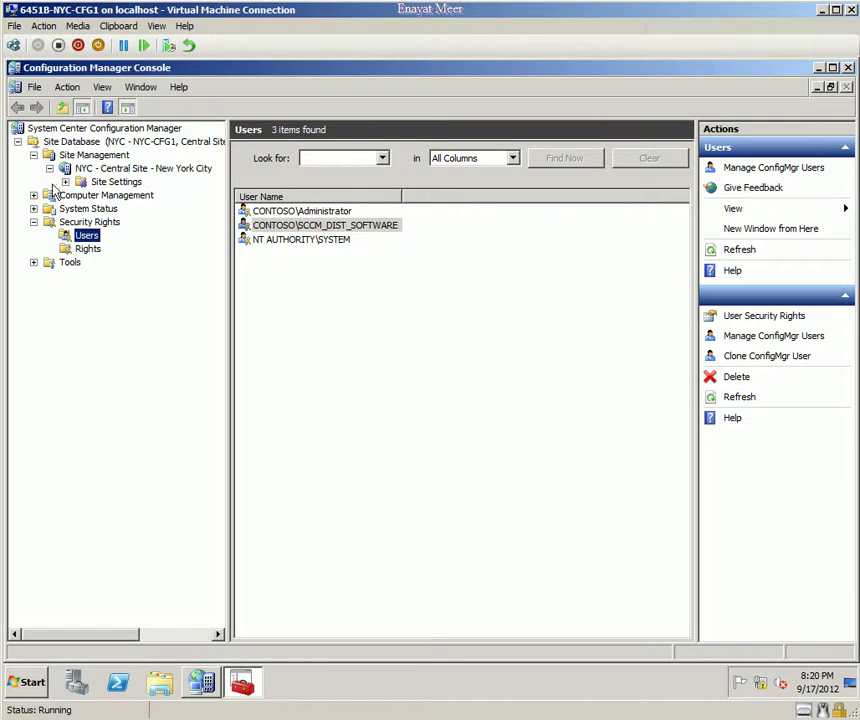
click(49, 168)
click(33, 155)
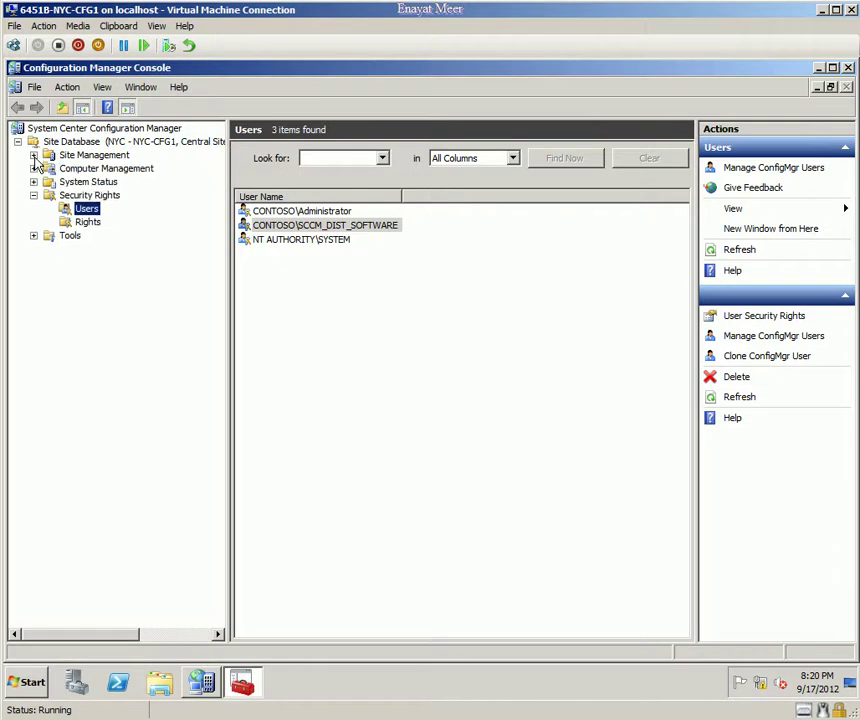
click(33, 155)
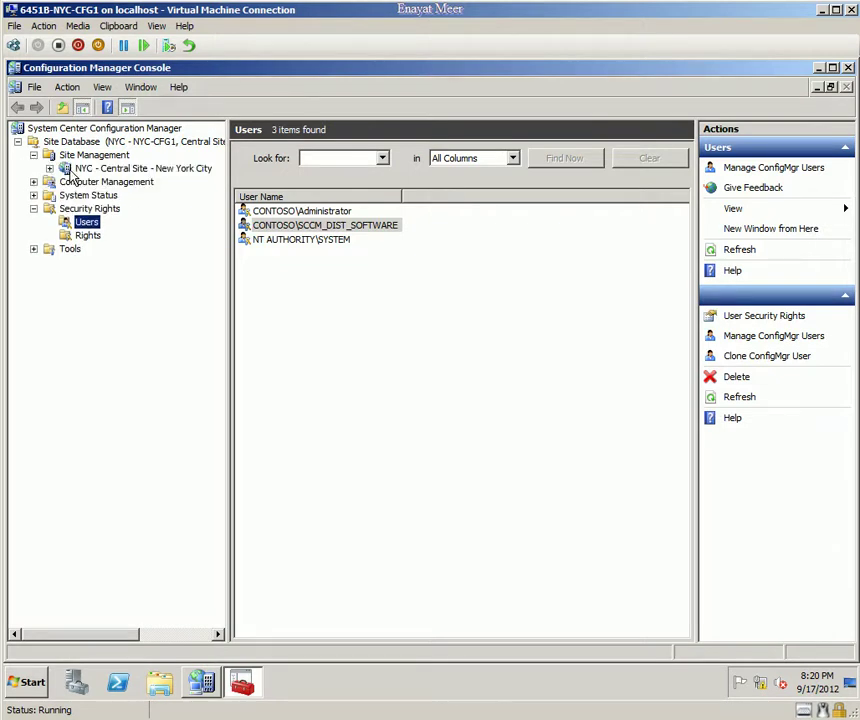
click(49, 168)
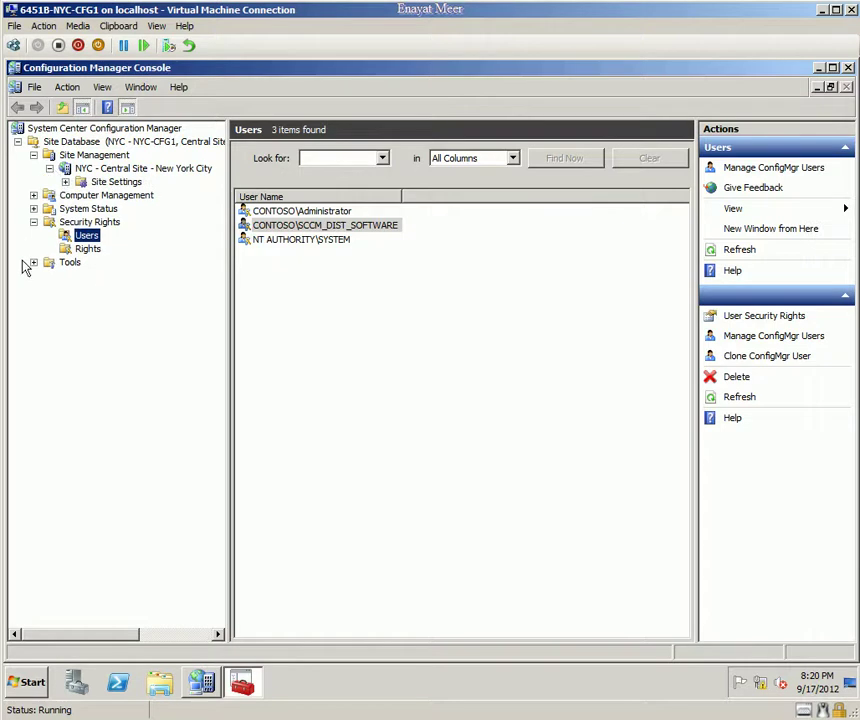
click(66, 182)
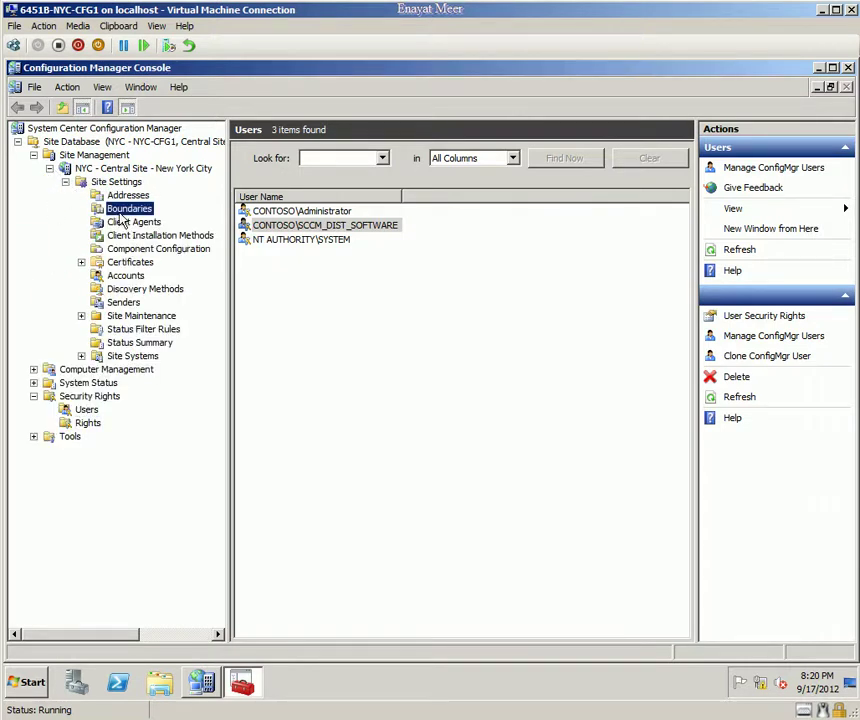
Step: Show the site's empty Boundaries list and bring up its context menu
click(128, 208)
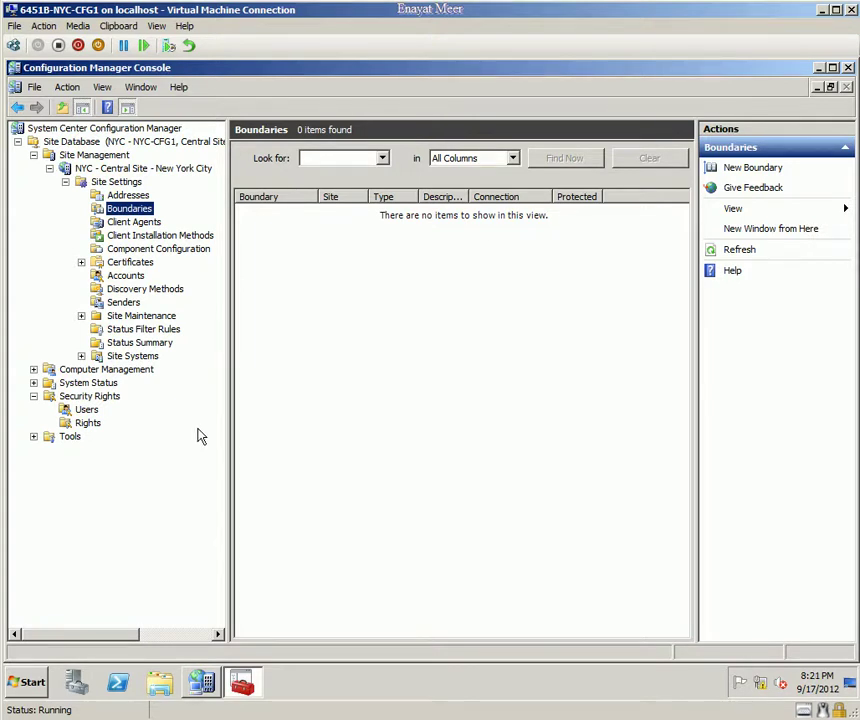
right_click(129, 213)
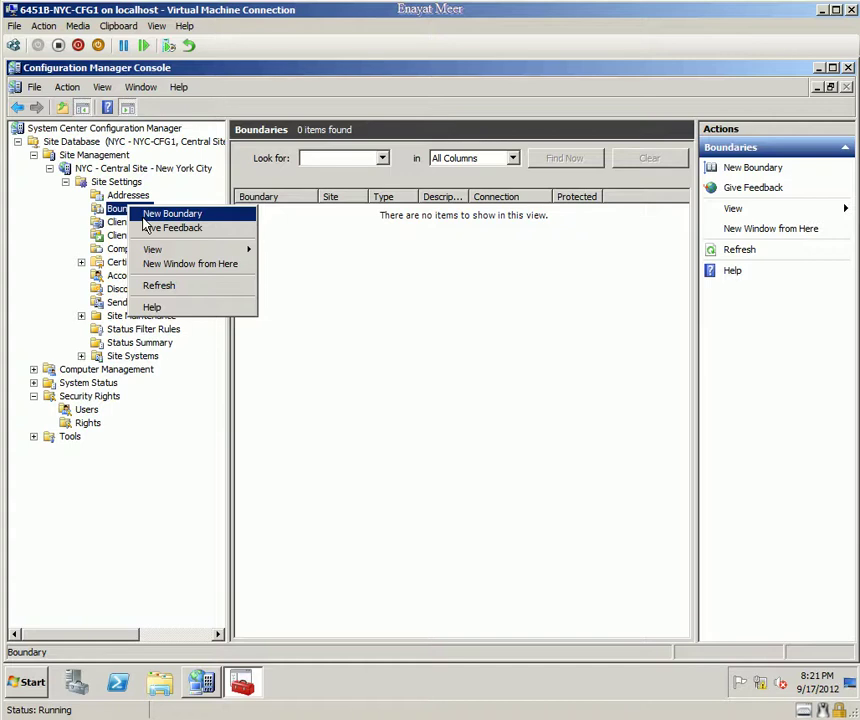
Step: Start a new boundary described 'Headquarters network' with type IP address range
click(146, 216)
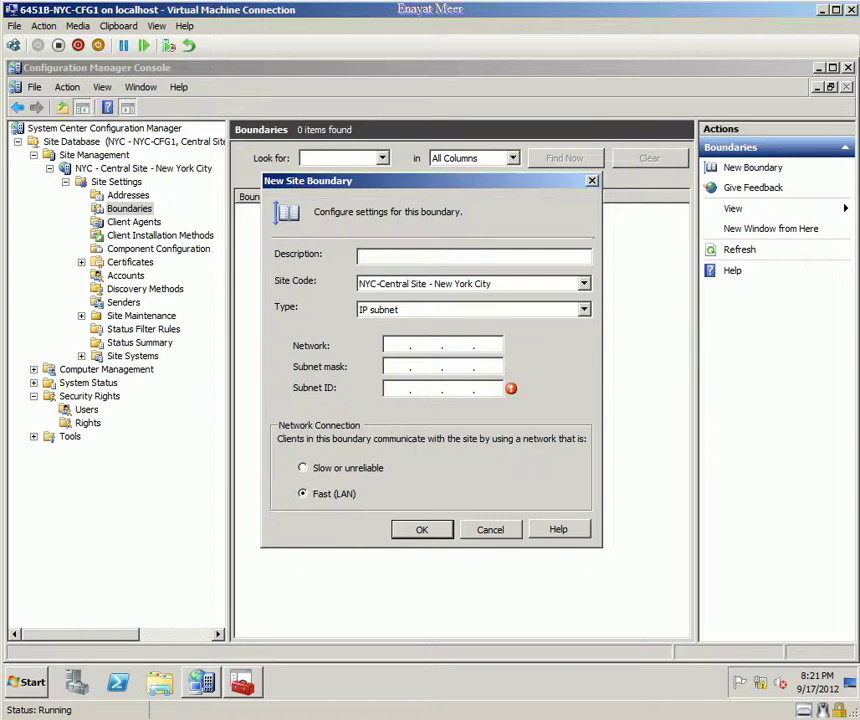
text(Headquarters network)
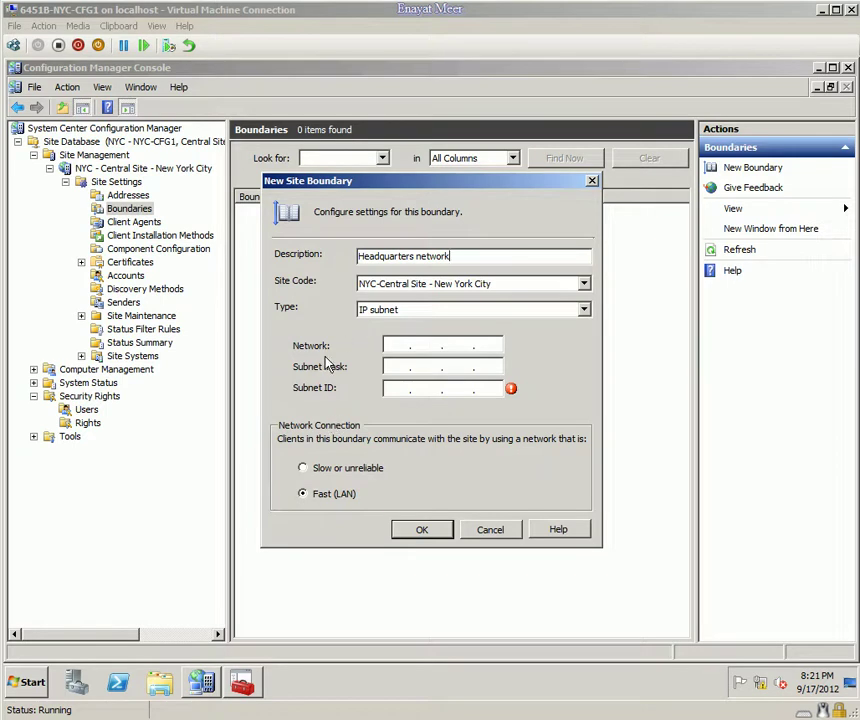
click(584, 312)
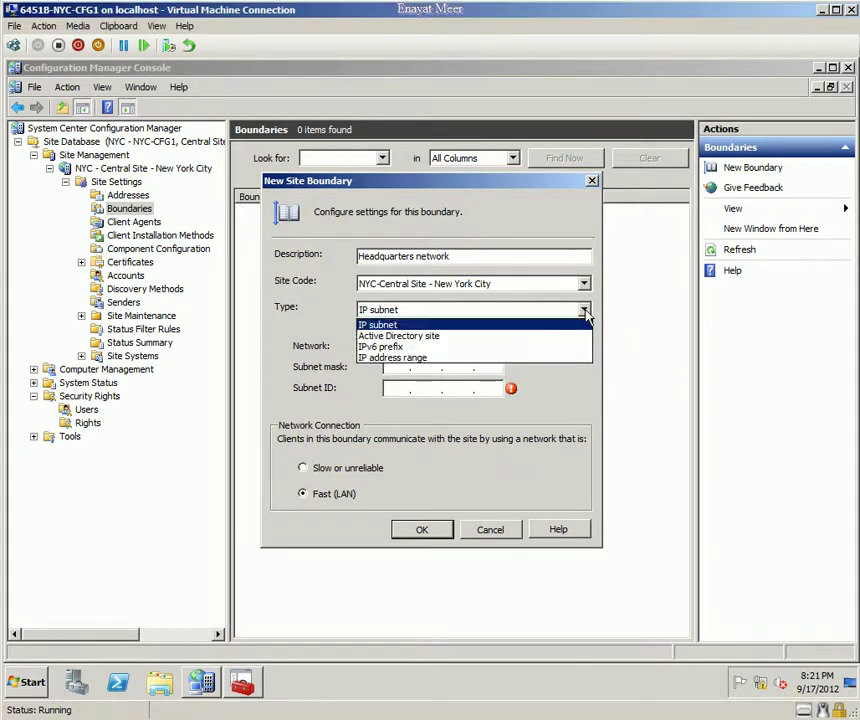
click(409, 358)
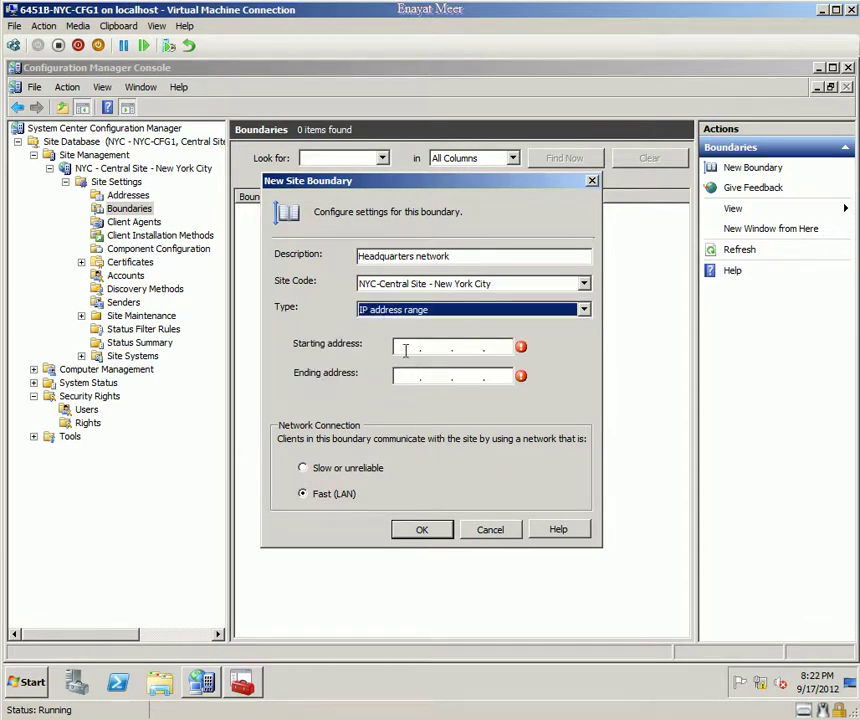
Step: Enter the range 10.10.0.1 to 10.10.0.99 and save the boundary
click(405, 347)
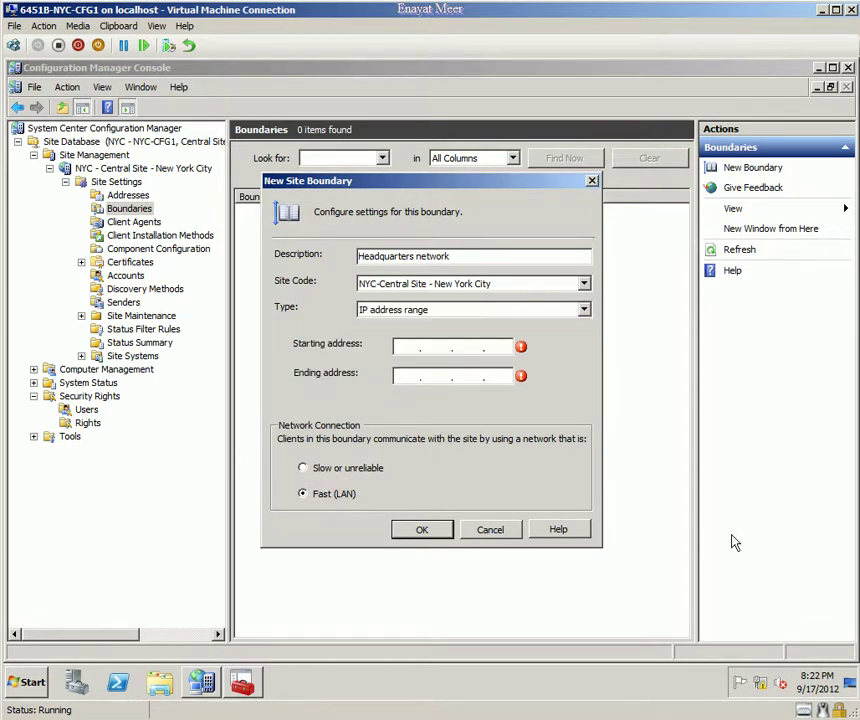
key(Right)
click(406, 348)
text(10.10.0.1)
click(420, 378)
text(11)
key(BackSpace)
text(0.10.0.99)
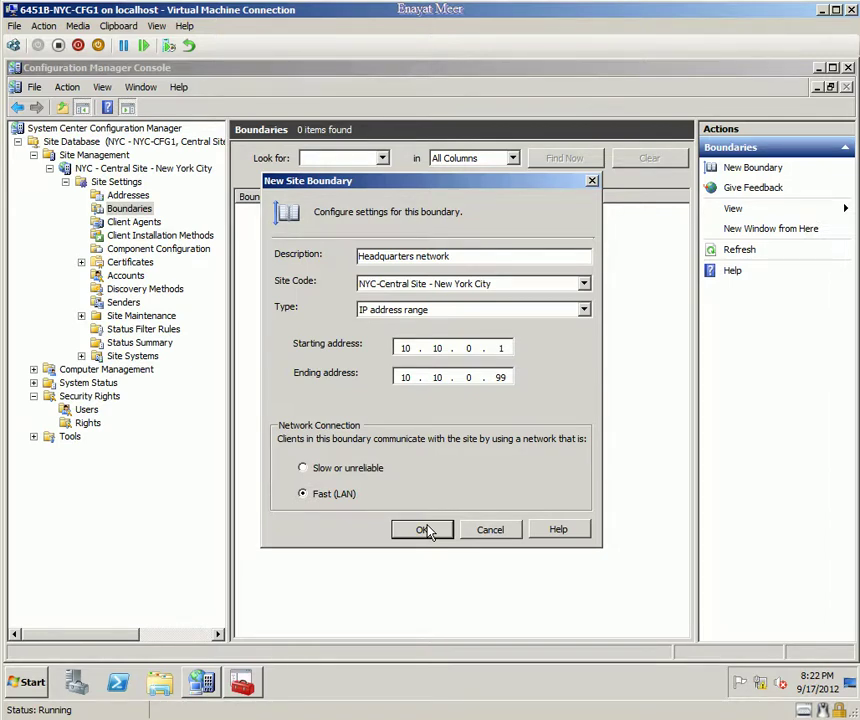
click(424, 530)
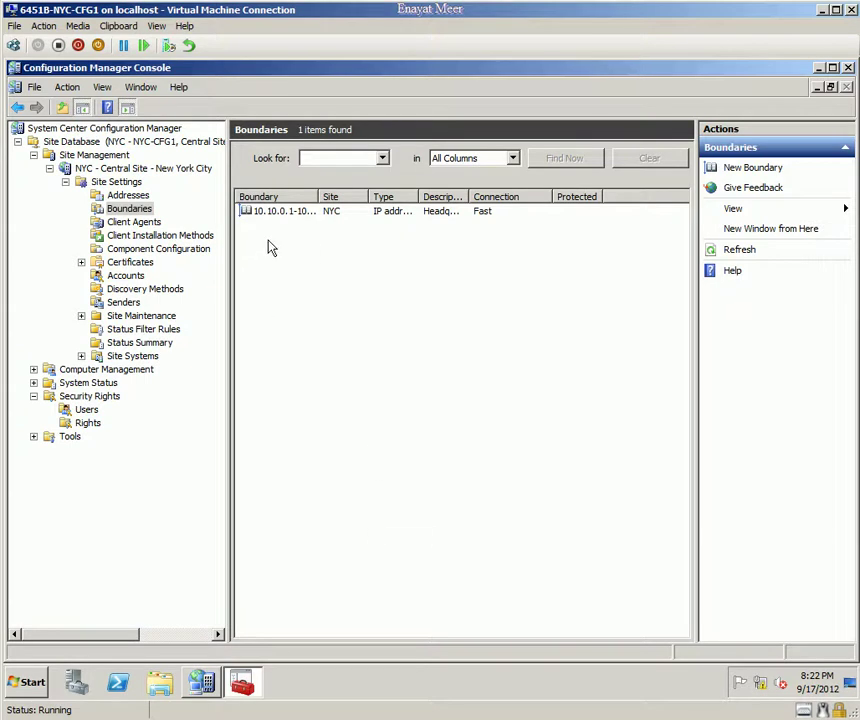
Step: Review the new Headquarters network boundary entry, then show the site's Discovery Methods
click(290, 212)
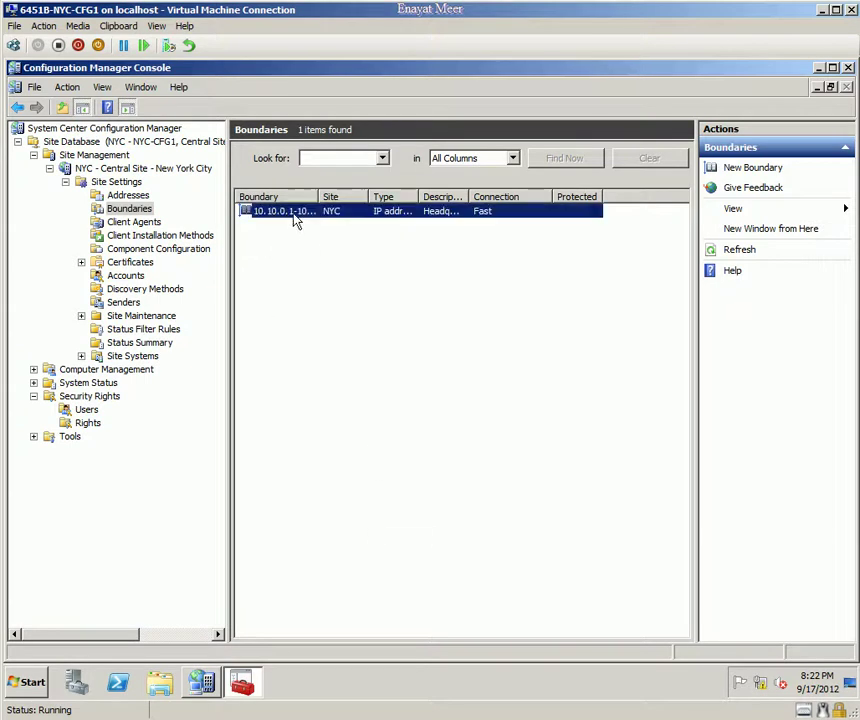
click(132, 210)
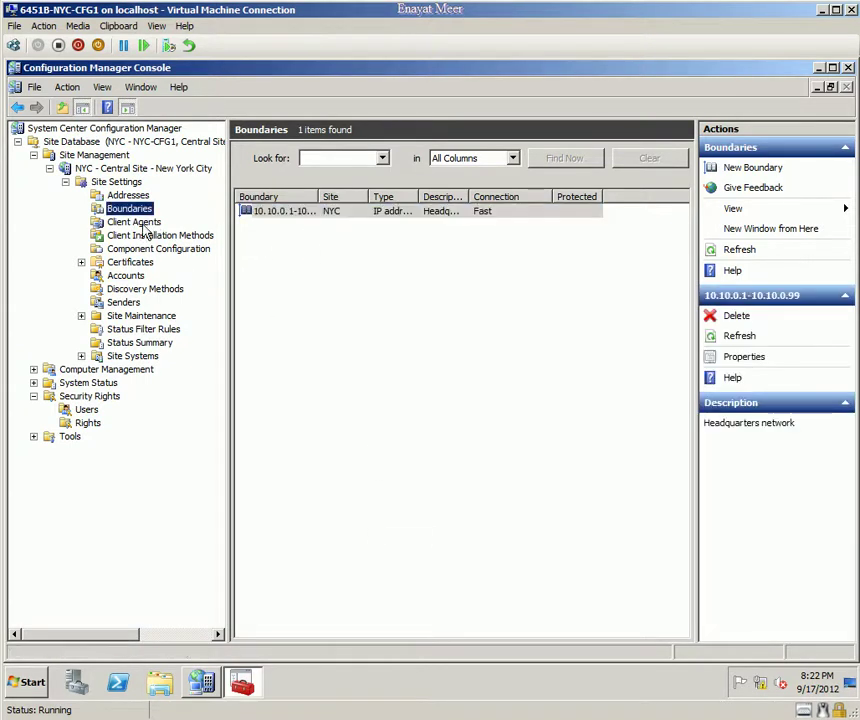
click(296, 214)
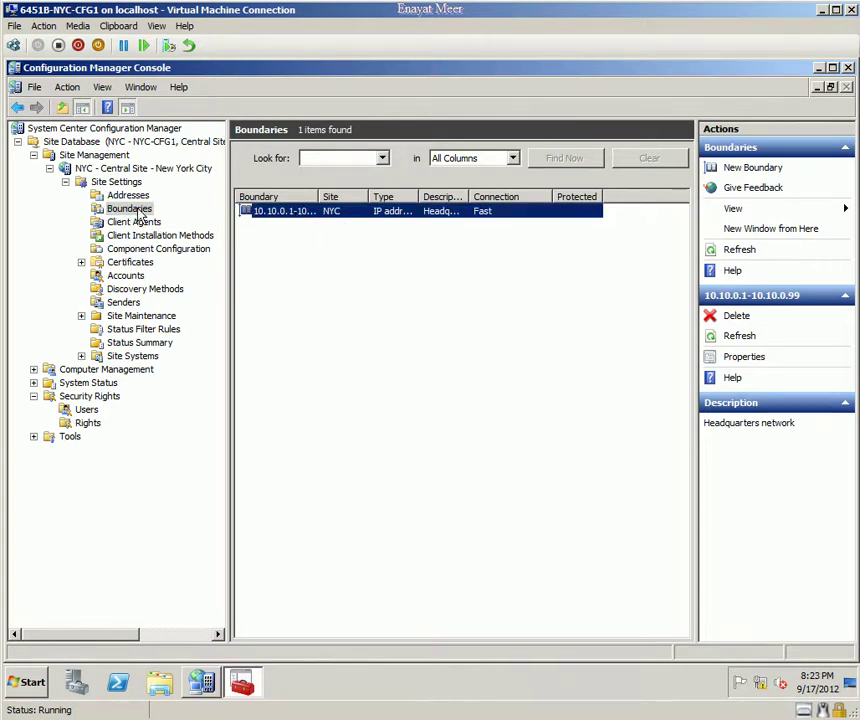
click(132, 210)
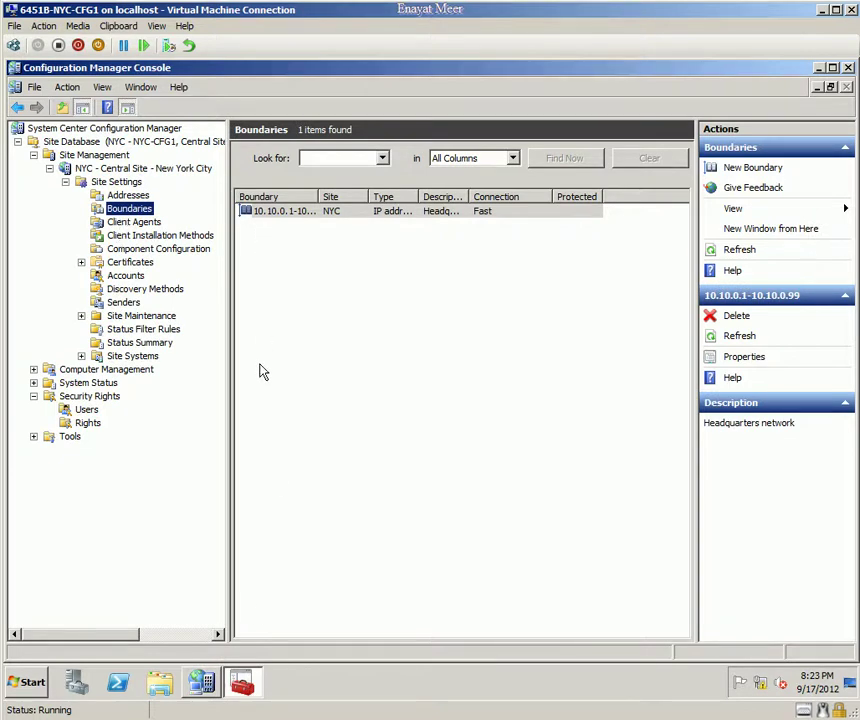
click(292, 216)
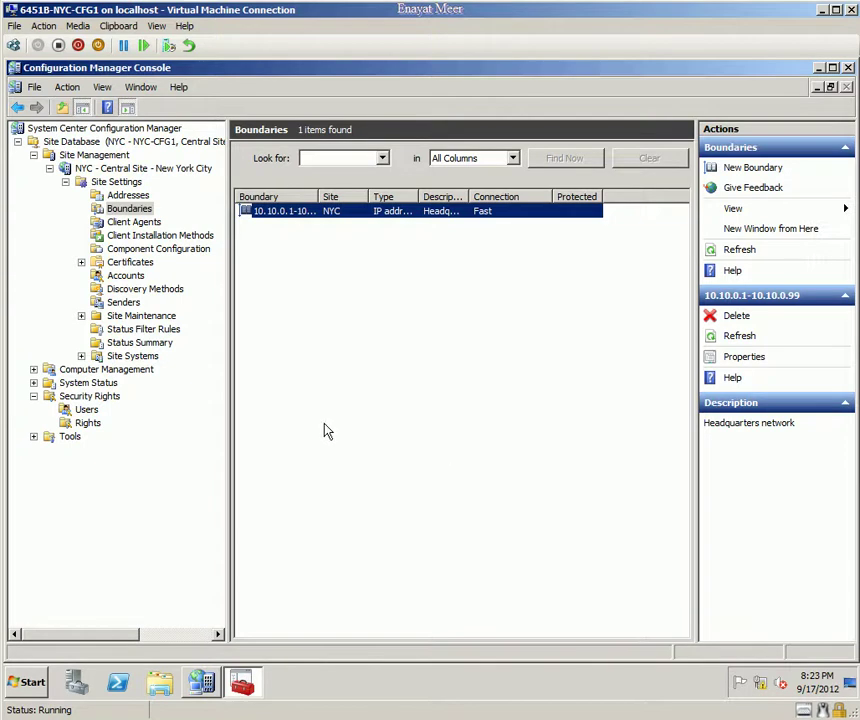
click(135, 289)
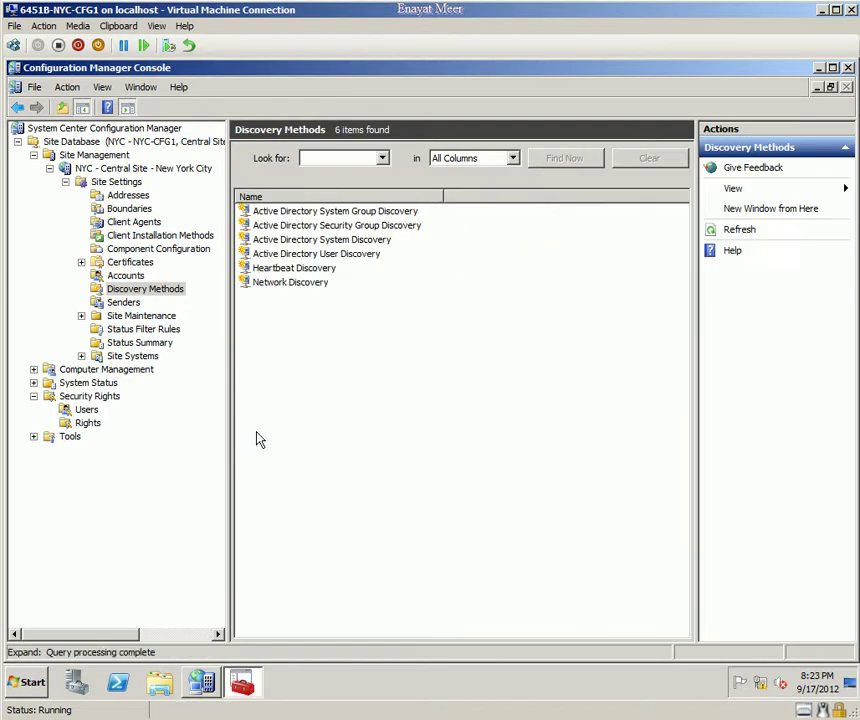
Step: Open the Properties of Active Directory System Discovery from the Discovery Methods list
click(129, 210)
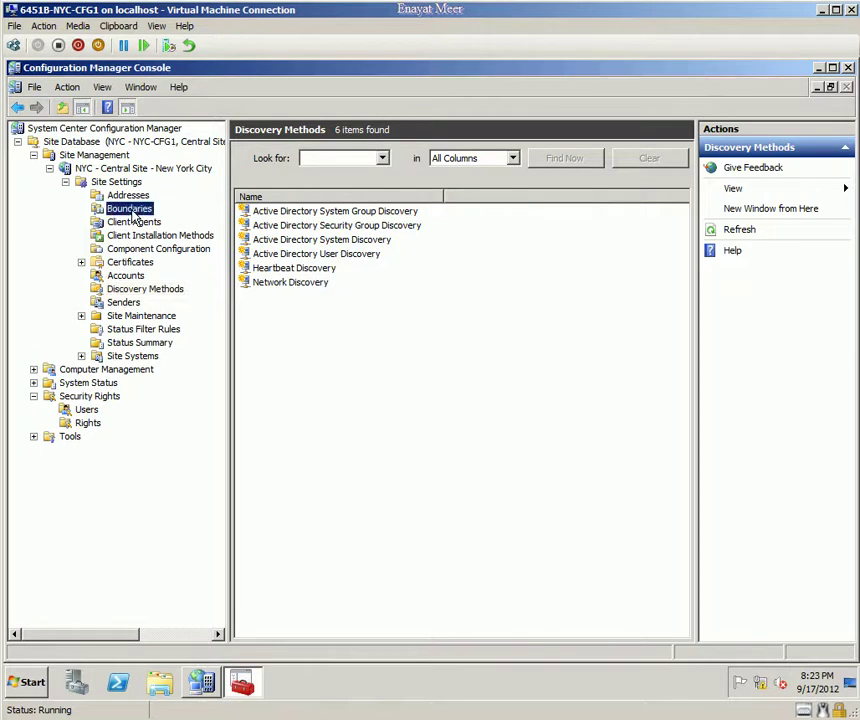
click(125, 289)
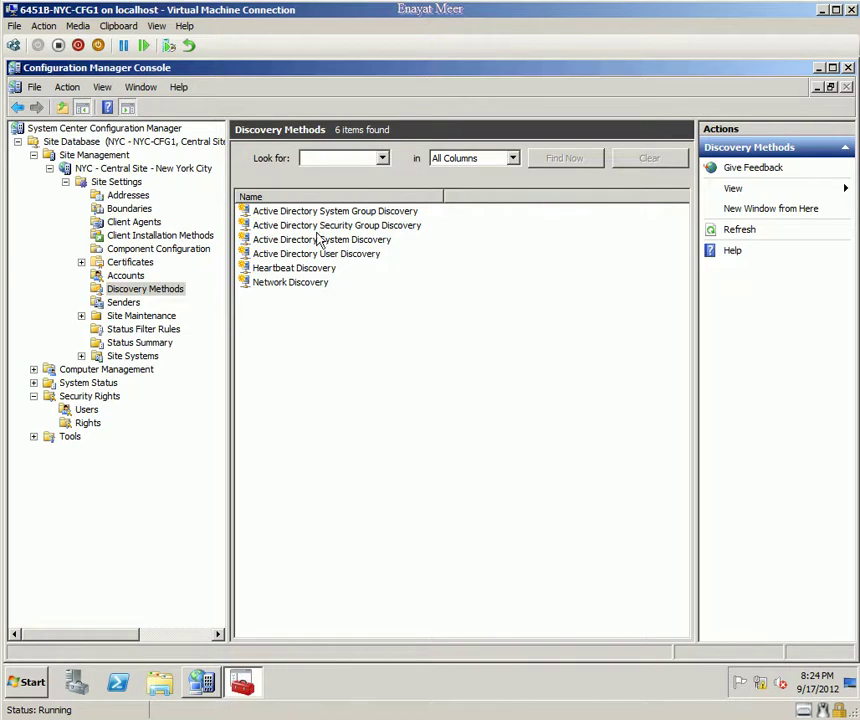
click(294, 213)
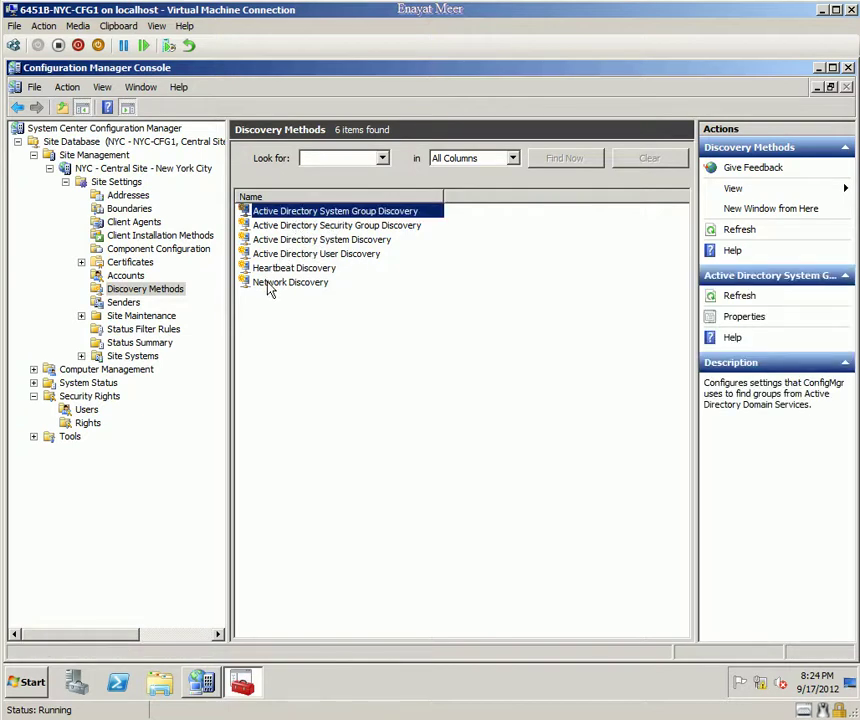
click(294, 241)
right_click(294, 241)
click(313, 266)
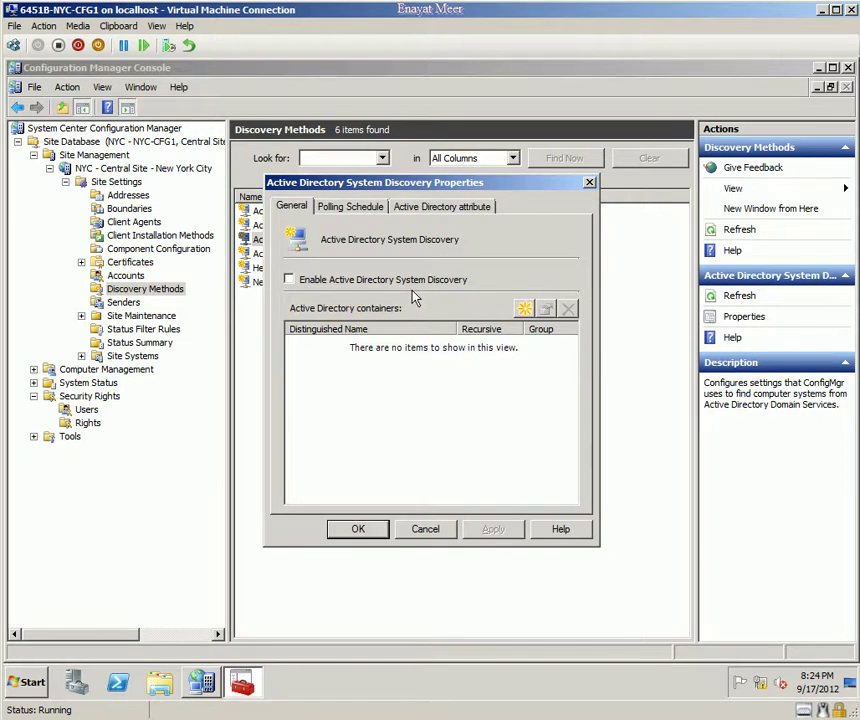
Step: Enable AD System Discovery with a recursive Contoso domain container, then view Polling Schedule
click(290, 280)
click(525, 309)
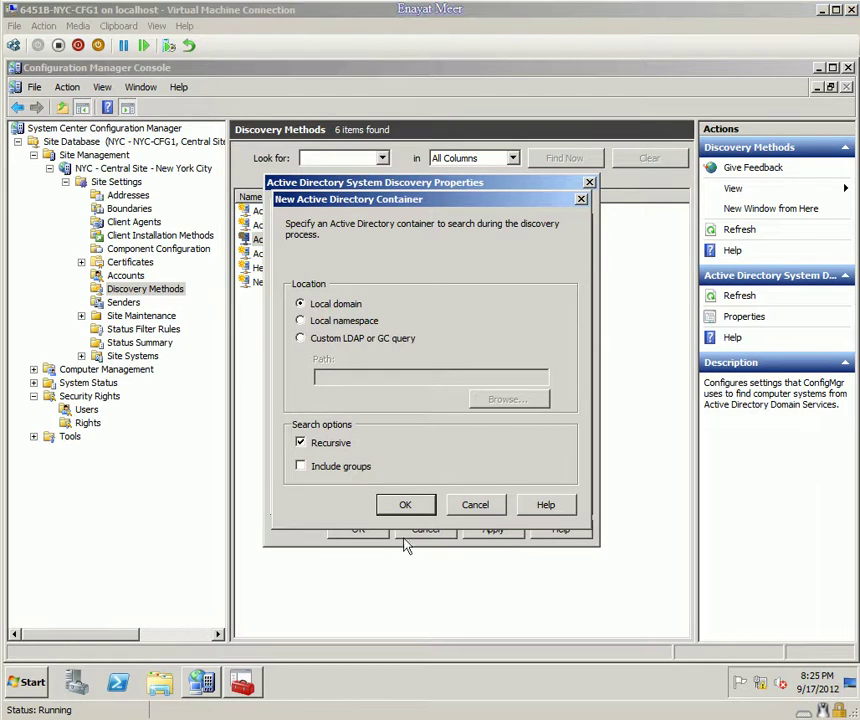
click(418, 508)
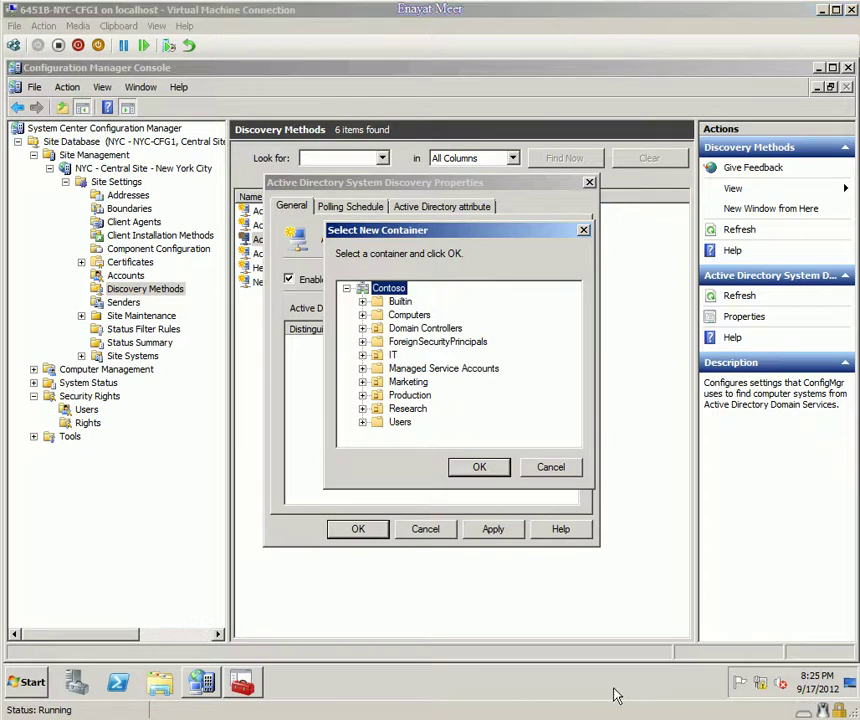
click(478, 466)
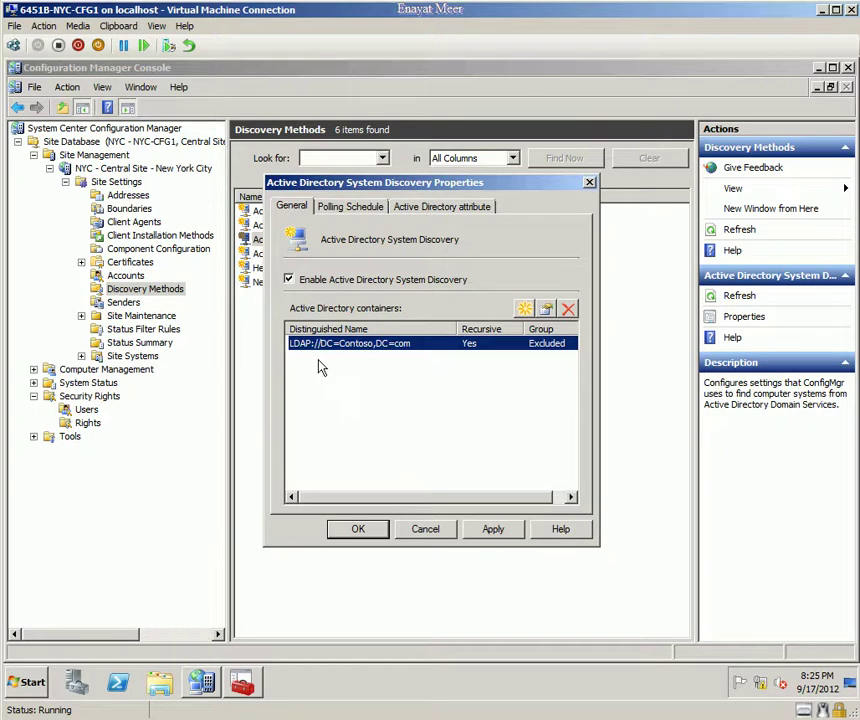
click(350, 206)
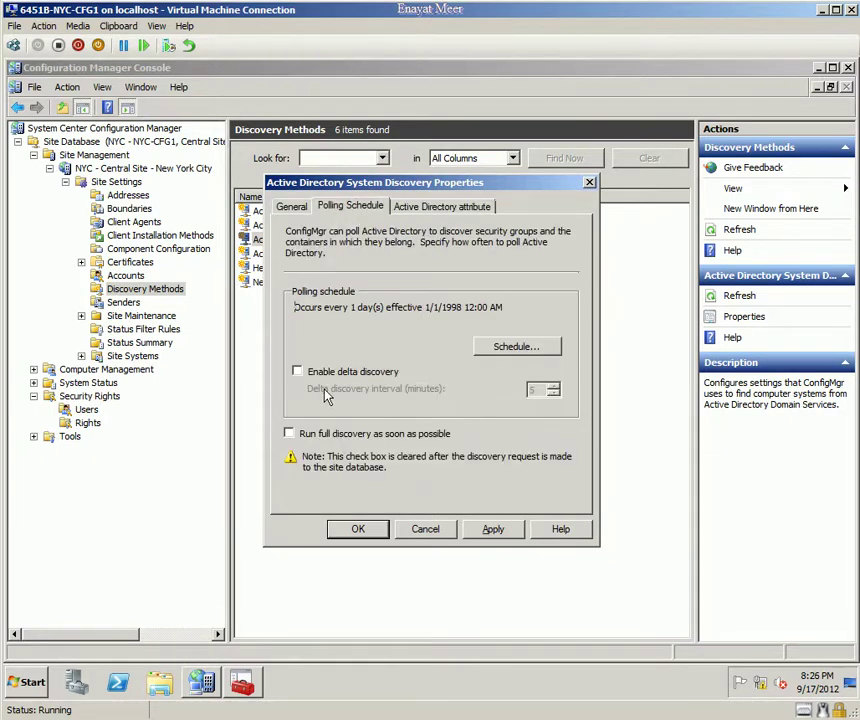
Step: Enable delta discovery and an immediate full discovery, then save the System Discovery settings
click(297, 371)
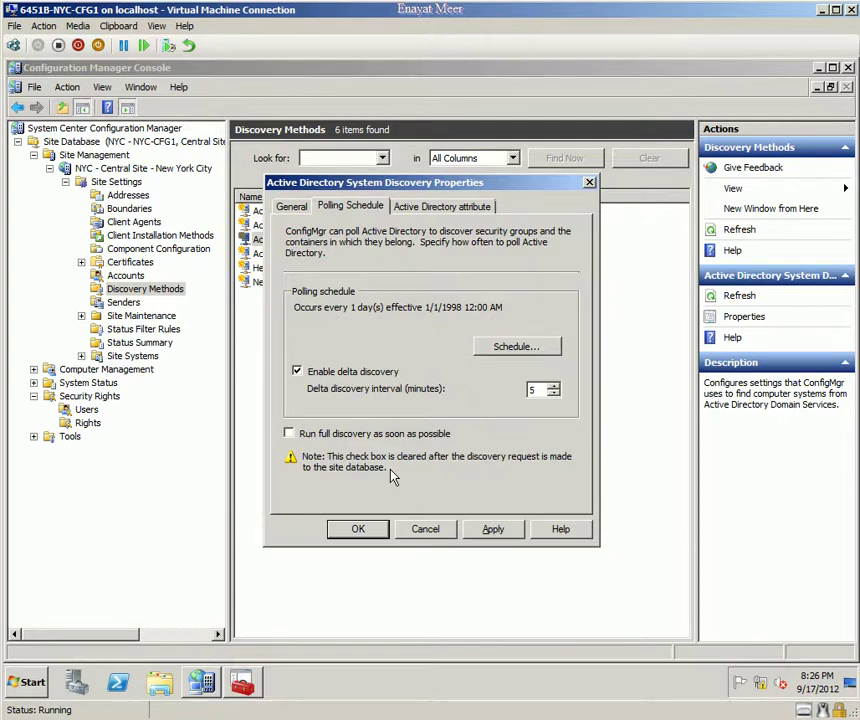
click(288, 433)
click(362, 533)
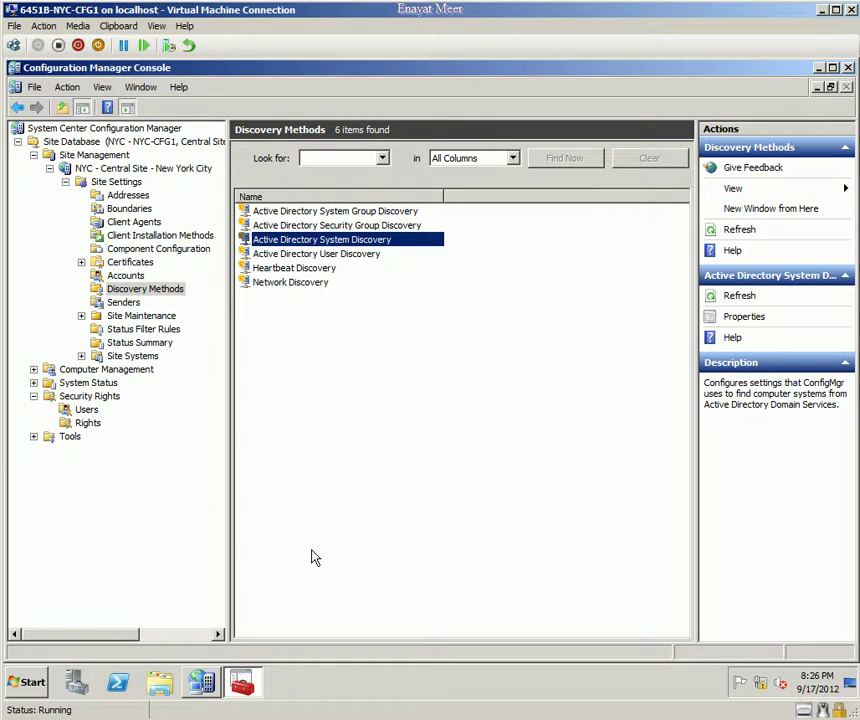
Step: Collapse the site node, open Computer Management's Collections, and select All Systems
click(49, 169)
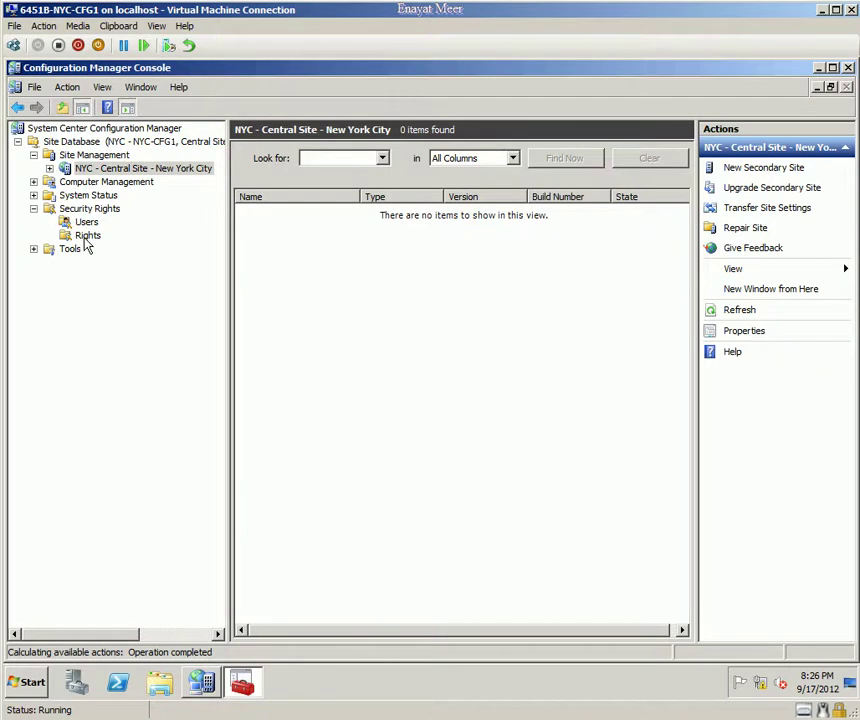
click(33, 182)
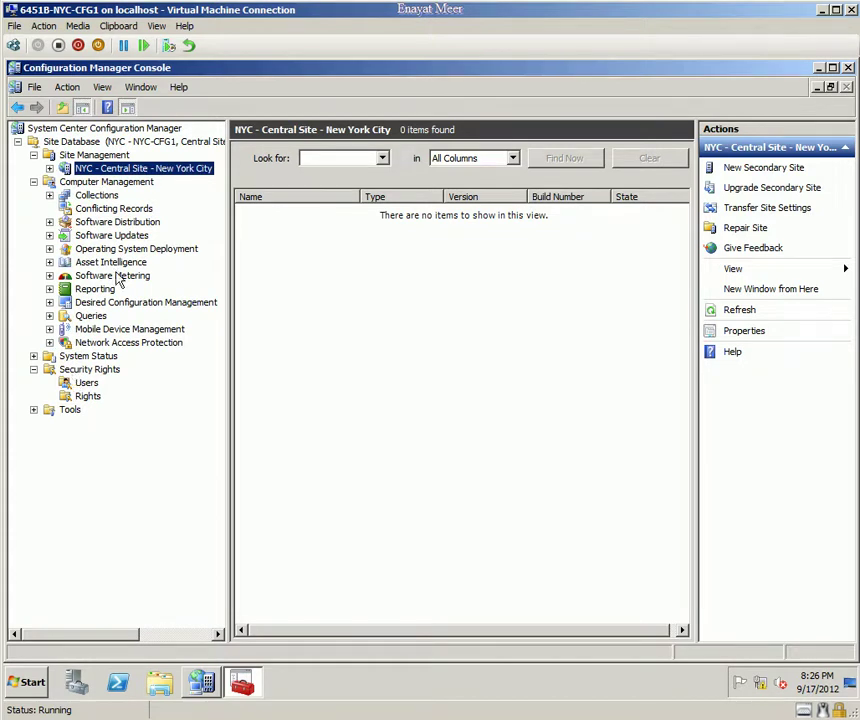
click(85, 195)
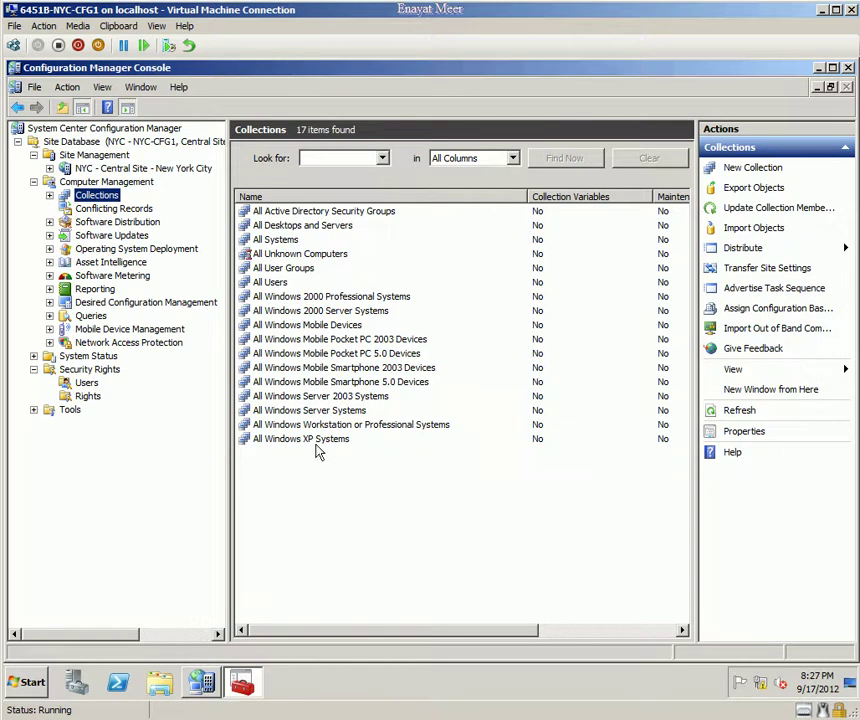
click(279, 240)
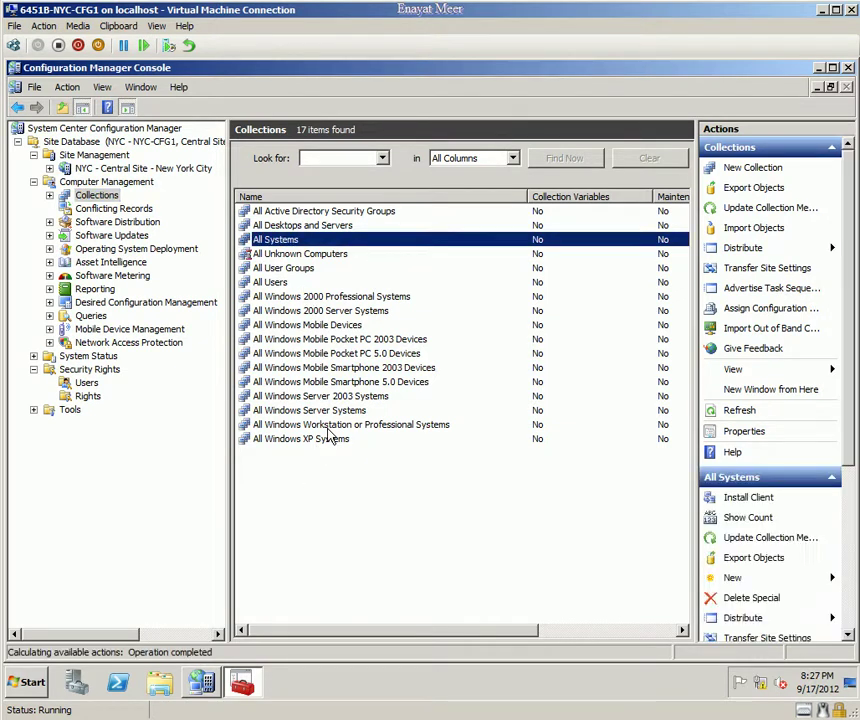
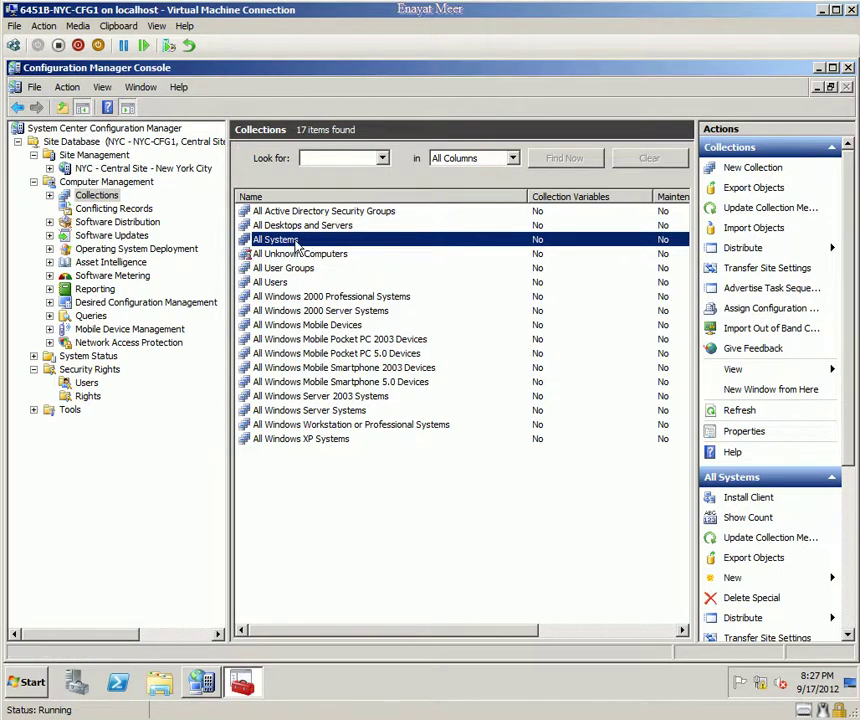
Step: Update membership of all collections, confirm, and refresh the list to show 17 collections
click(754, 210)
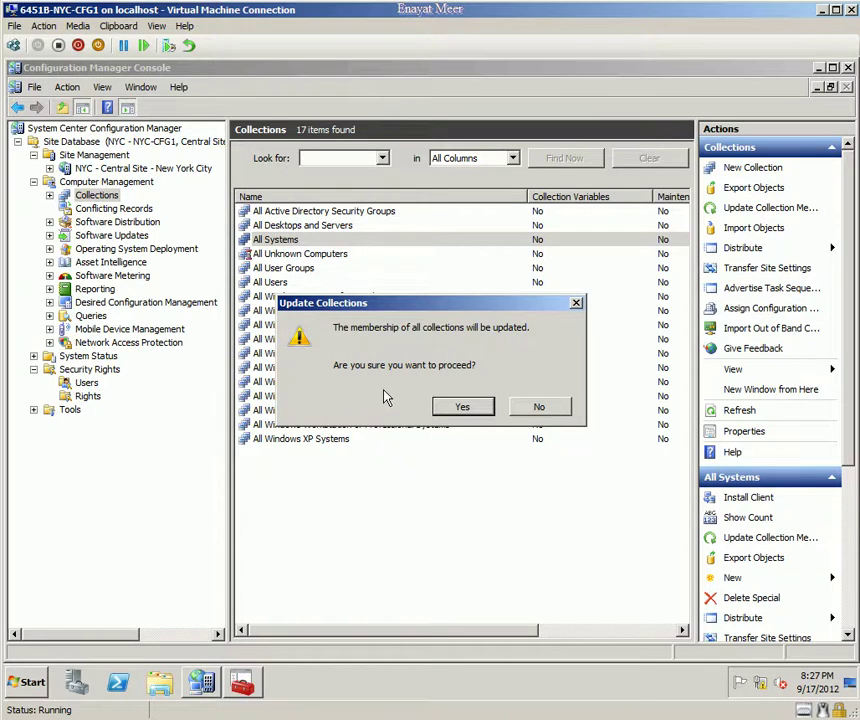
click(466, 419)
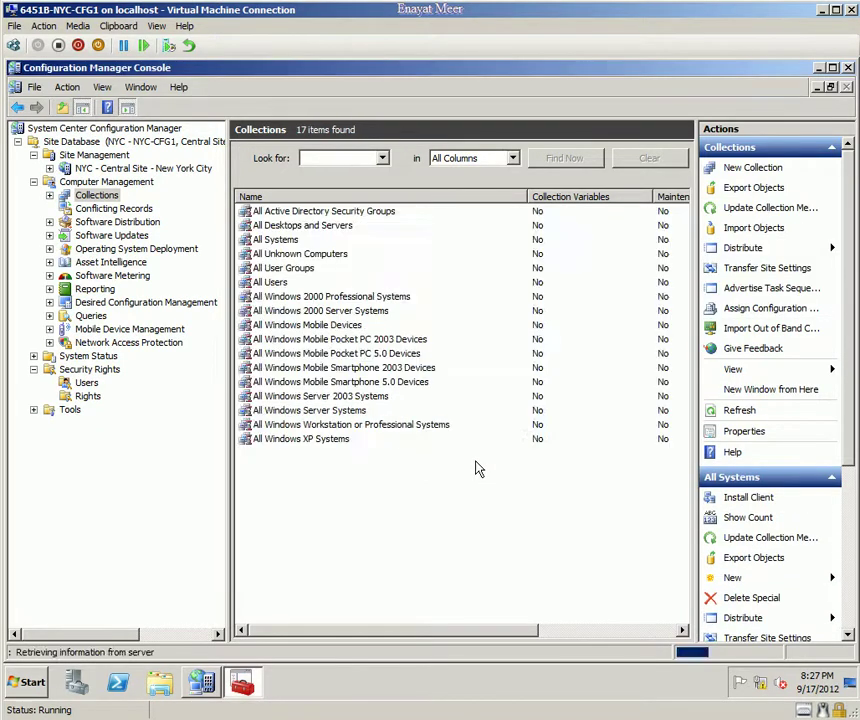
click(740, 410)
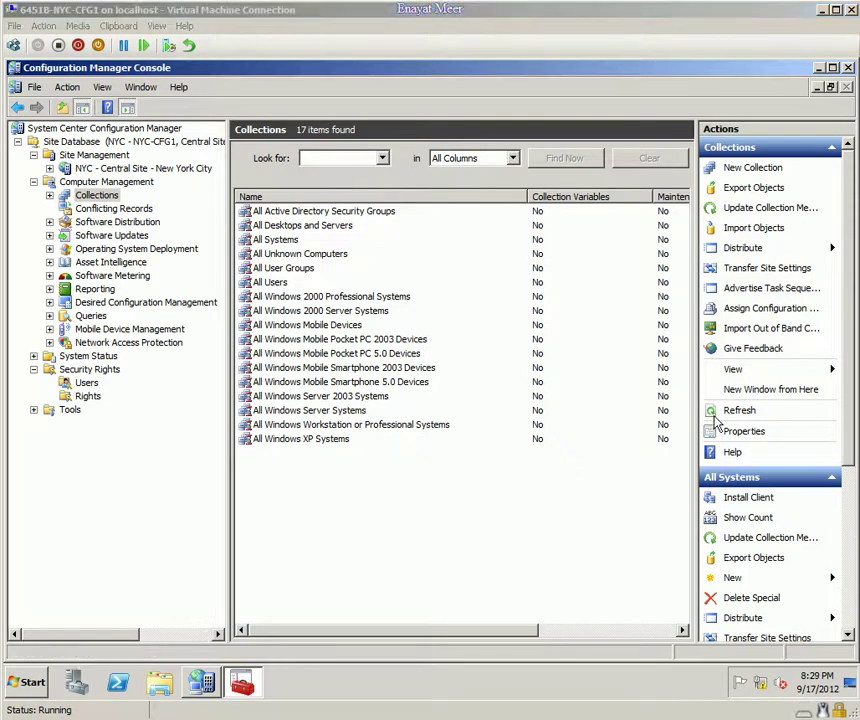
Step: Open the All Systems collection and select the discovered NYC-CFG1 computer
click(280, 242)
double_click(280, 242)
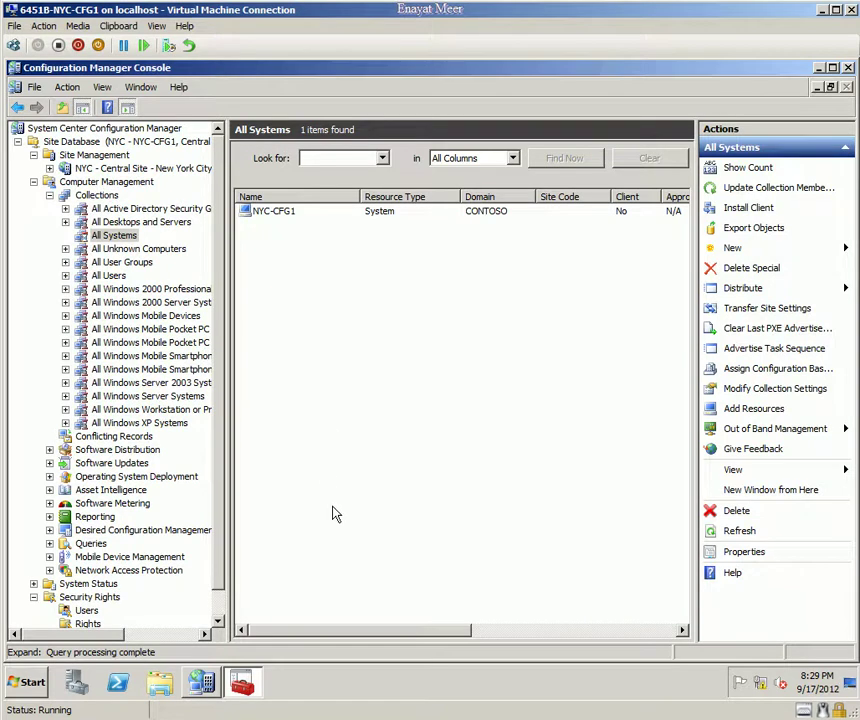
click(281, 218)
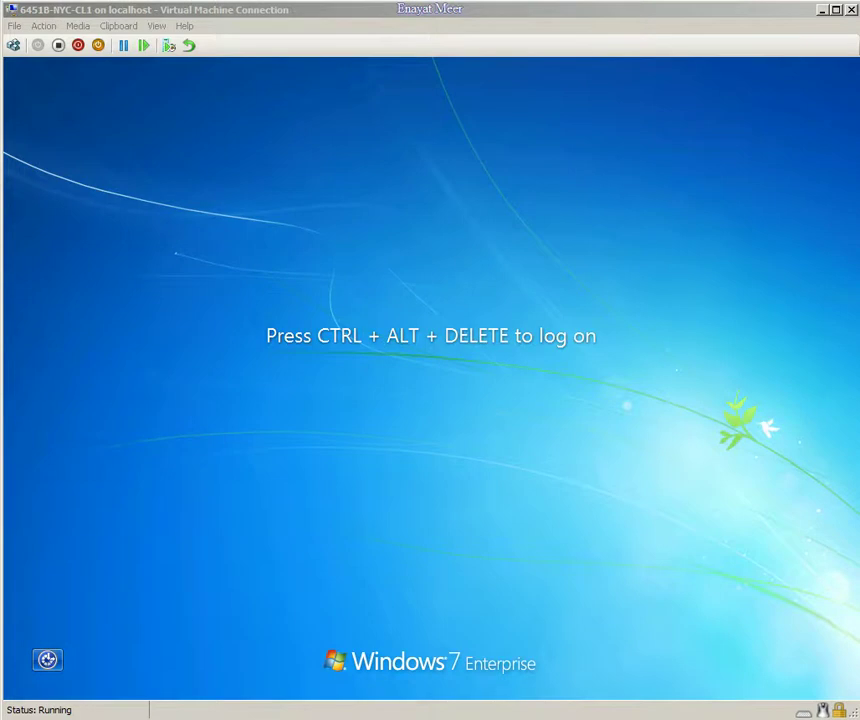
Step: Log on to NYC-CL1 with Ctrl+Alt+Delete and the domain administrator password
click(44, 27)
click(64, 43)
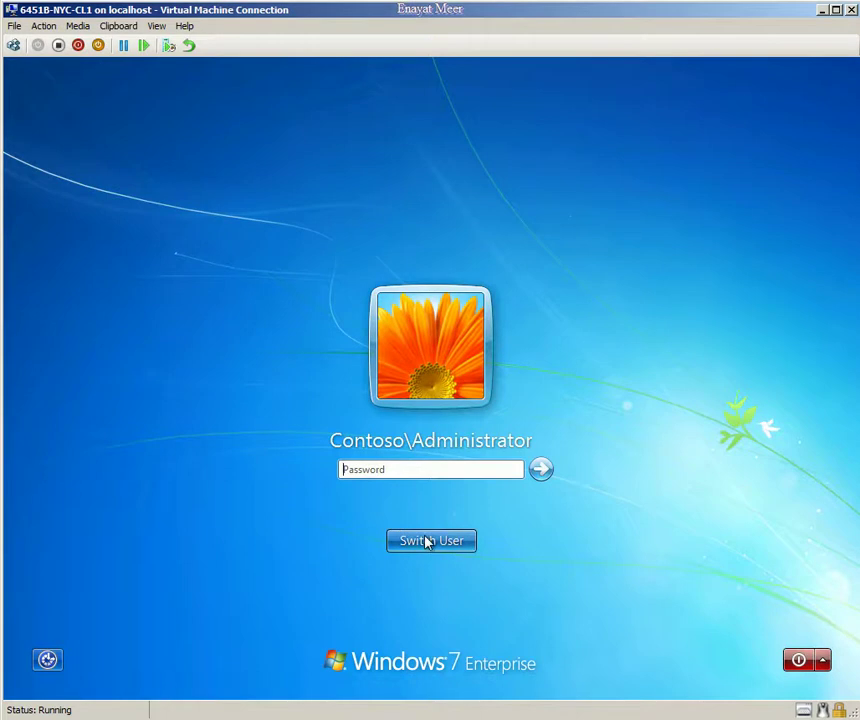
text(Pa$$w0rd)
key(Return)
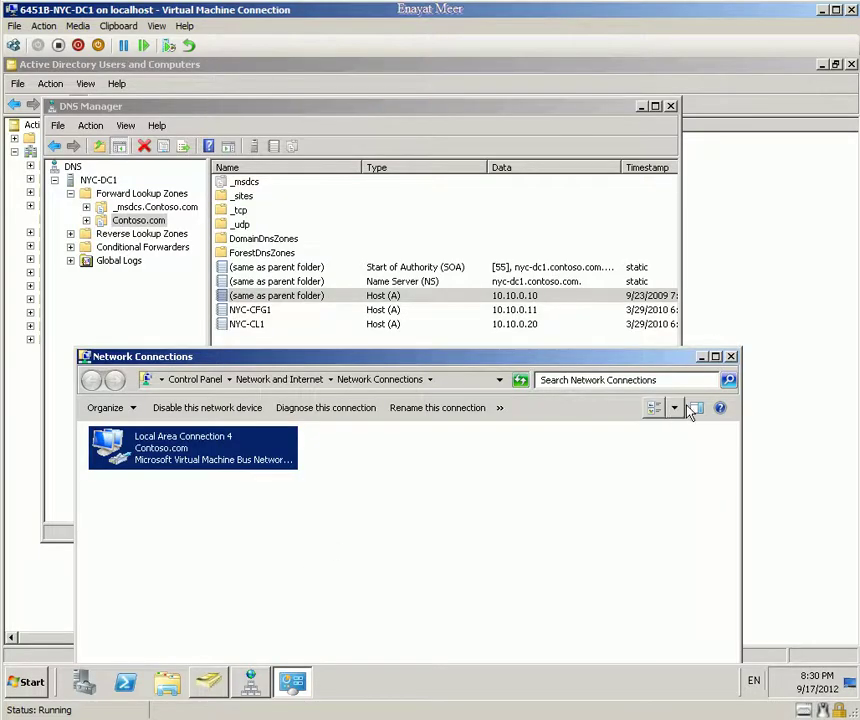
Step: On NYC-DC1, check NYC-CL1's DNS record address 10.10.0.20, then return to NYC-CL1
click(731, 356)
click(283, 326)
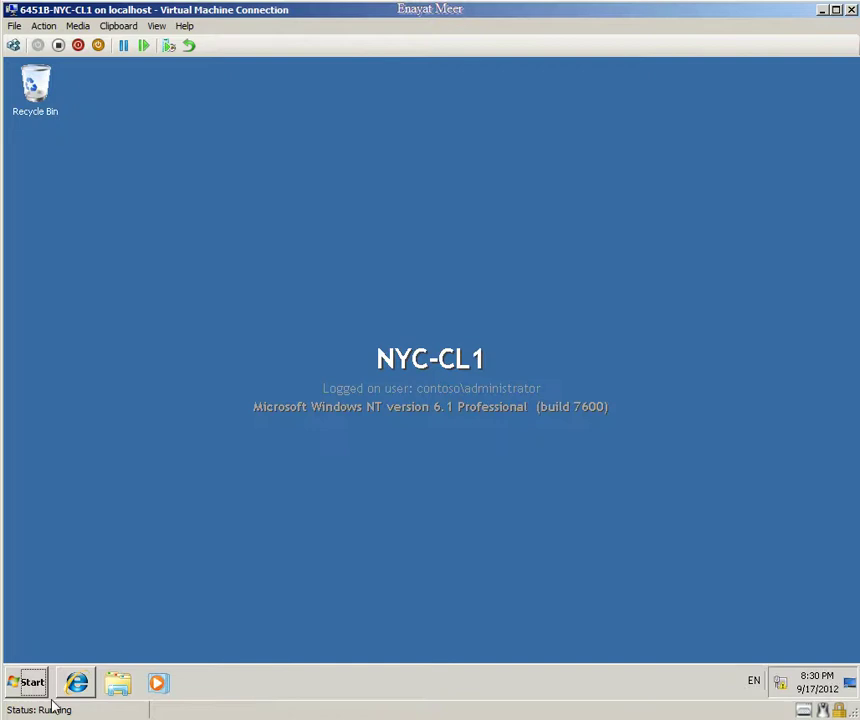
click(25, 683)
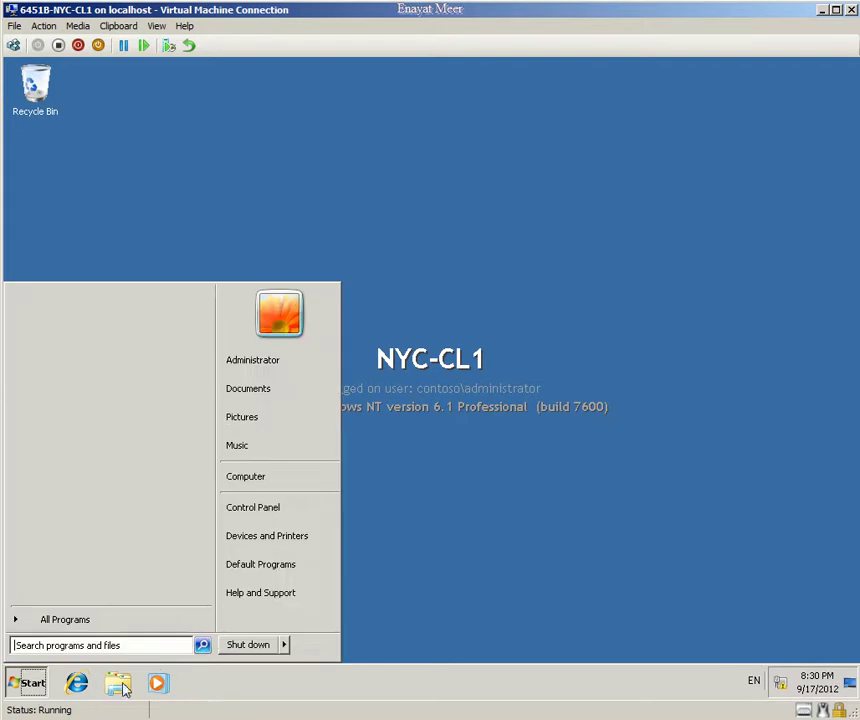
Step: Open the IPv4 properties of Local Area Connection 5 via ncpa.cpl
text(n)
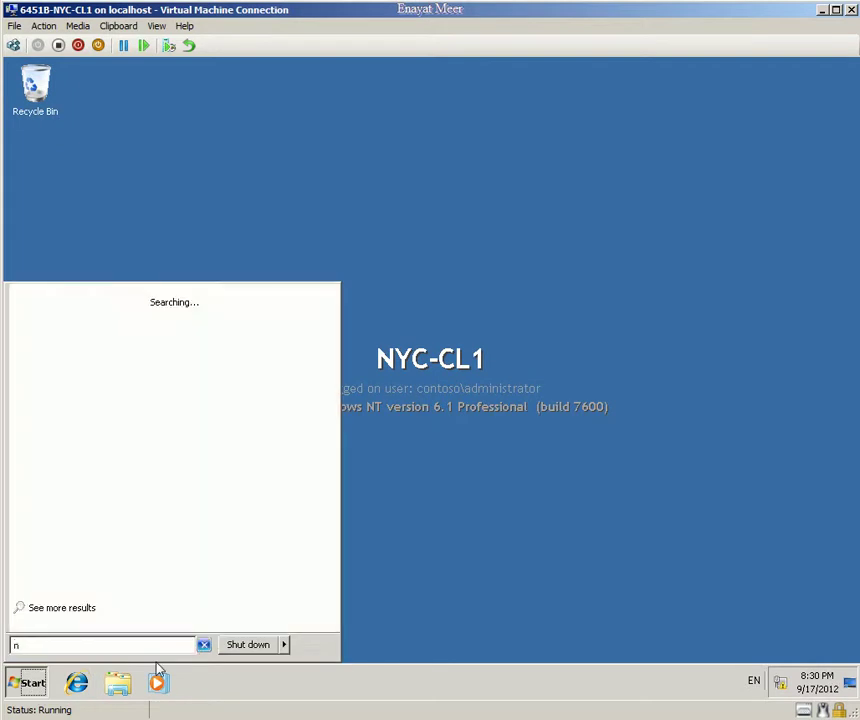
text(cpa.cpl)
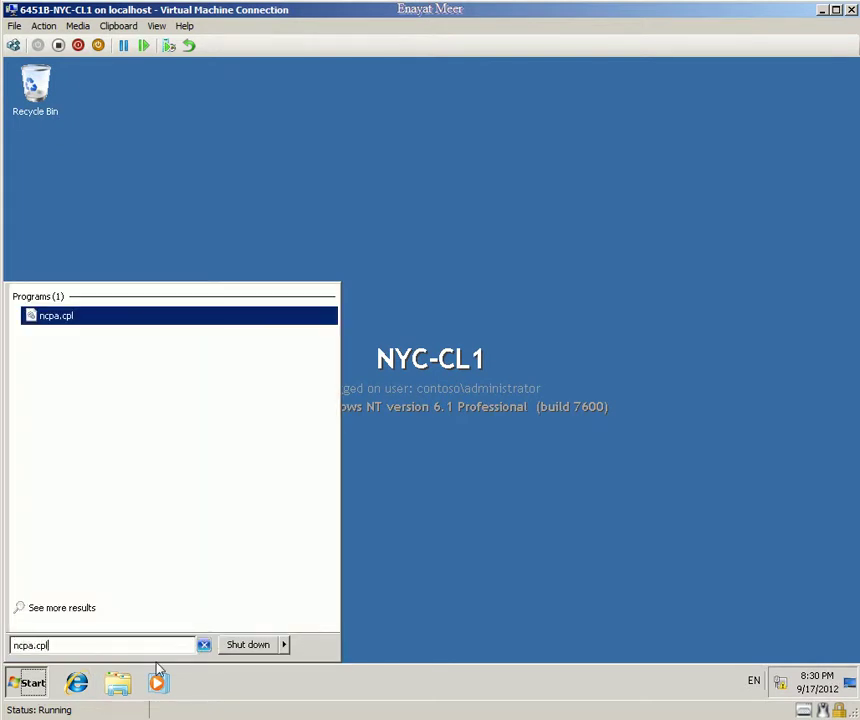
key(Return)
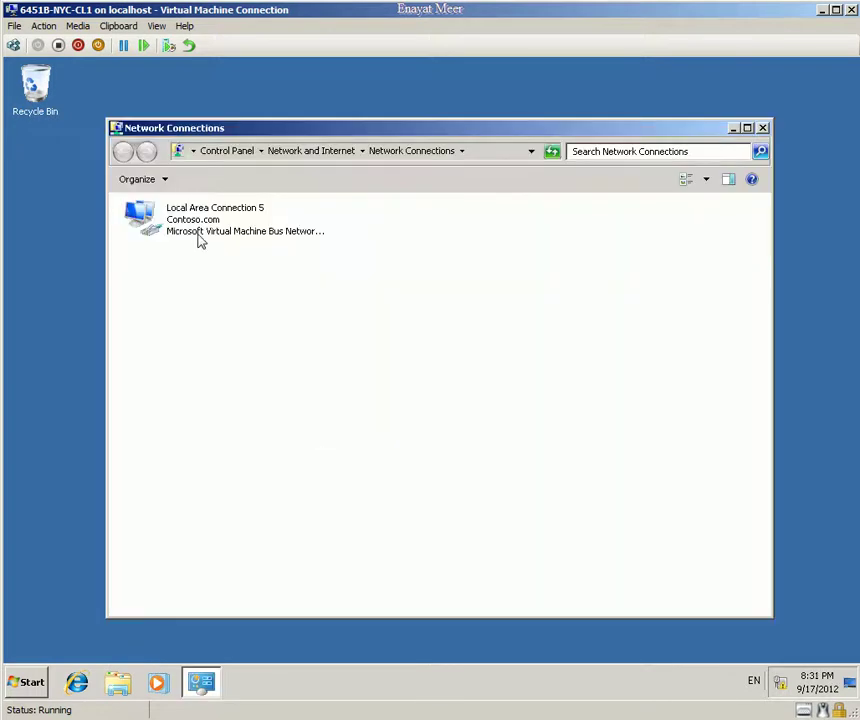
click(200, 233)
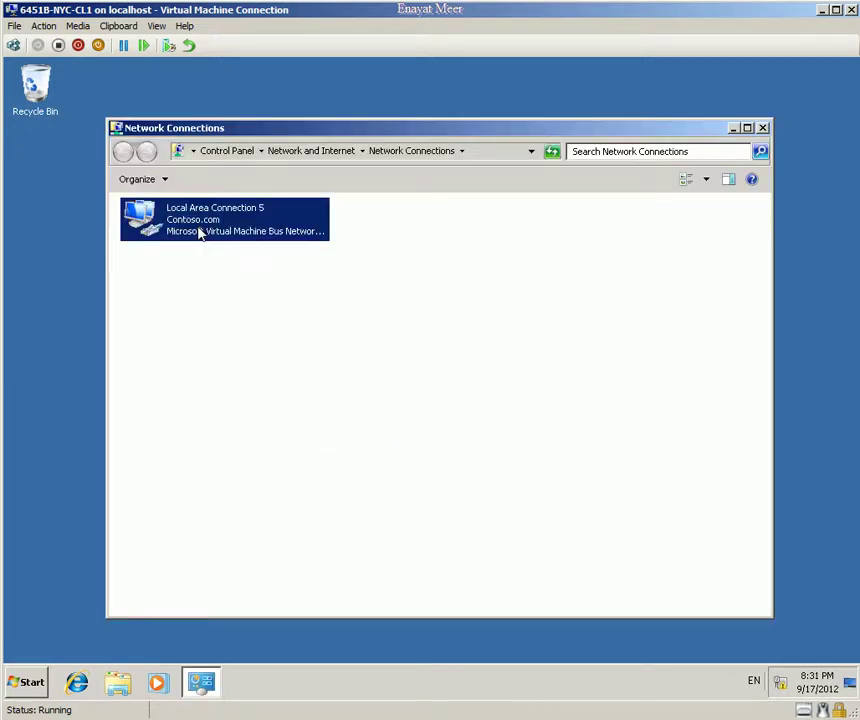
right_click(199, 229)
click(250, 363)
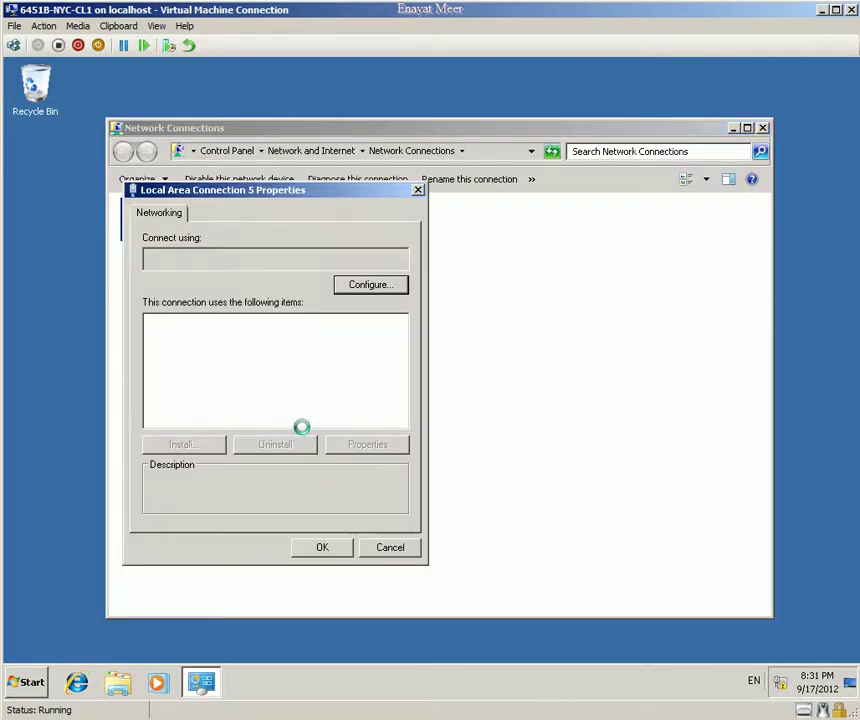
double_click(240, 380)
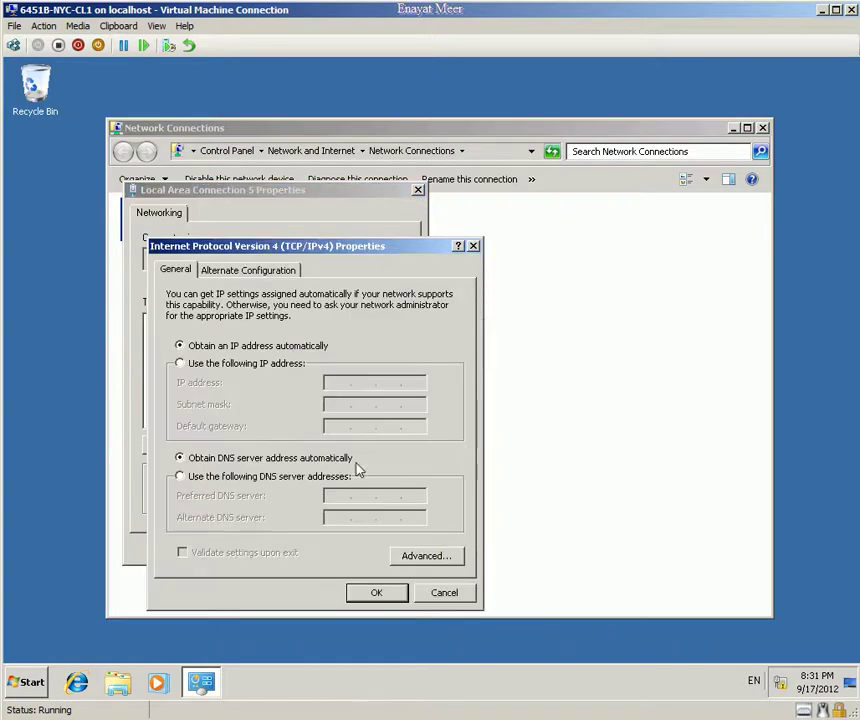
Step: Assign static IP address 10.10.0.20 with subnet mask 255.255.0.0
click(220, 364)
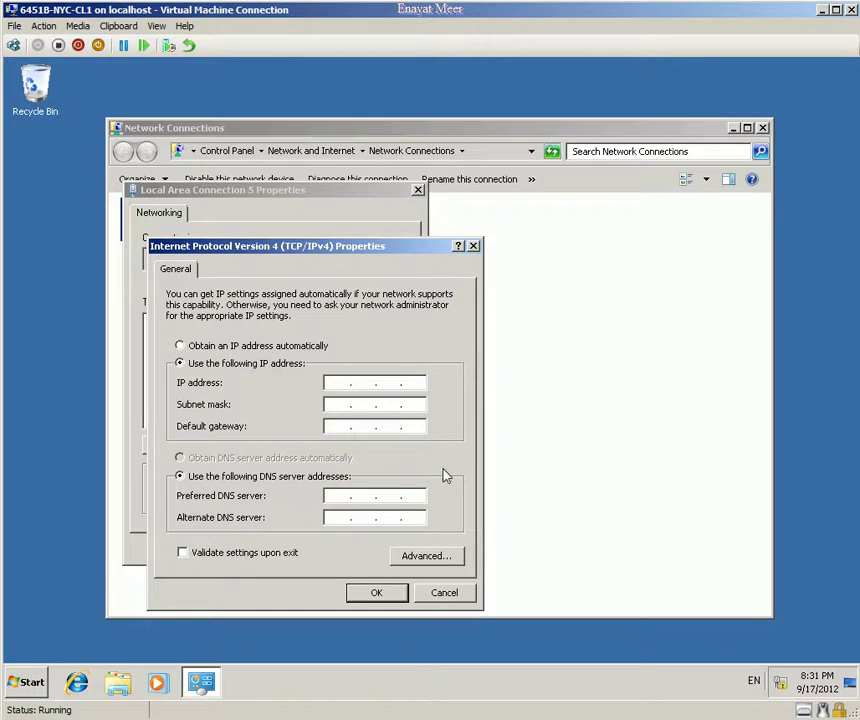
click(330, 384)
text(10 . 10 . 0 .)
key(BackSpace)
text(20)
key(Tab)
text(255.25)
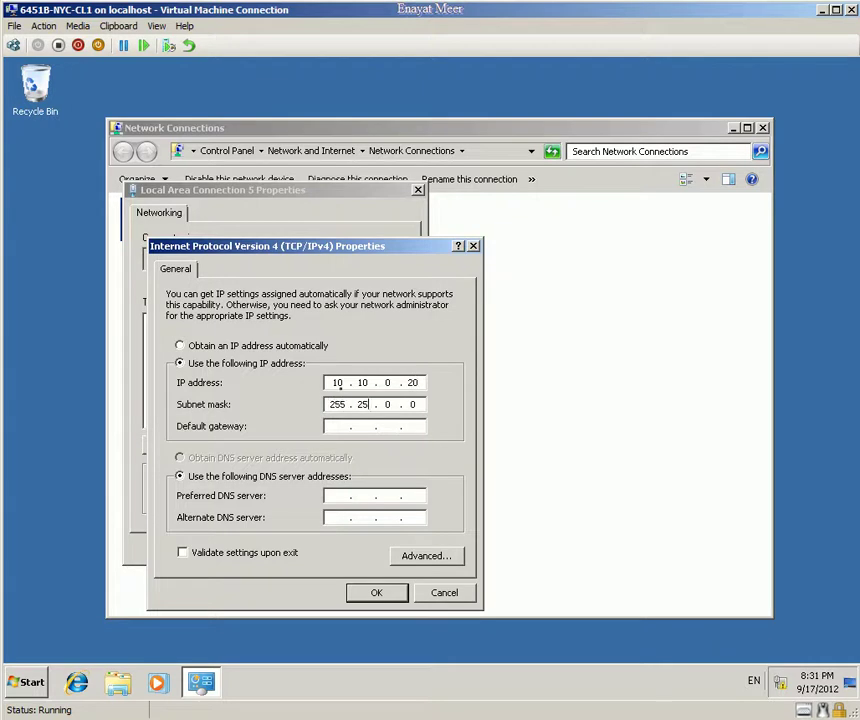
text(2)
key(BackSpace)
key(BackSpace)
key(BackSpace)
text(55.0)
Step: Set preferred DNS server 10.10.0.10 and apply, clearing the absent adapter's old settings
key(Tab)
key(Tab)
key(Tab)
text(10 . 10 . 0 . 10)
click(377, 593)
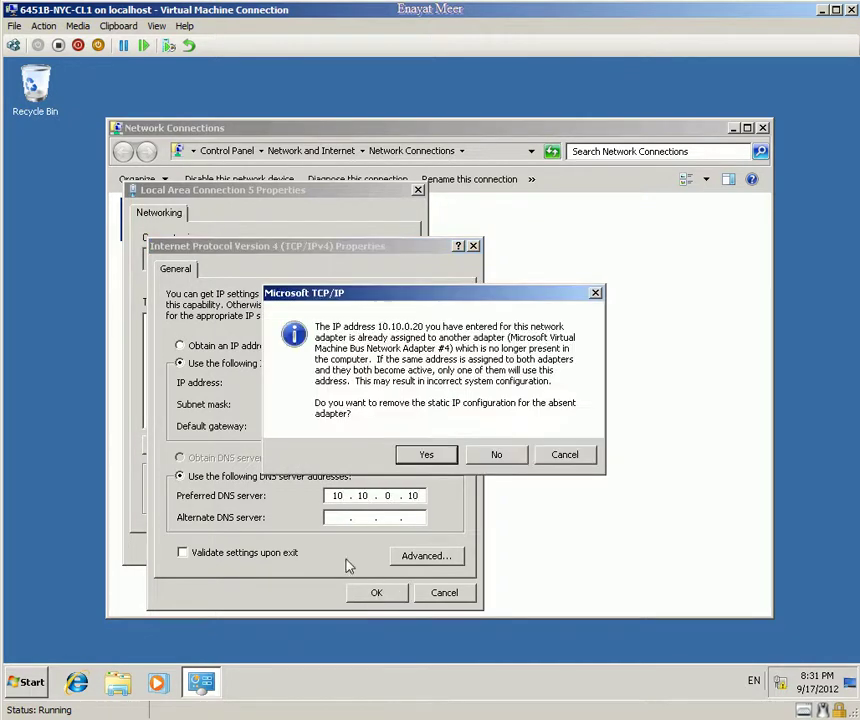
click(421, 457)
click(333, 552)
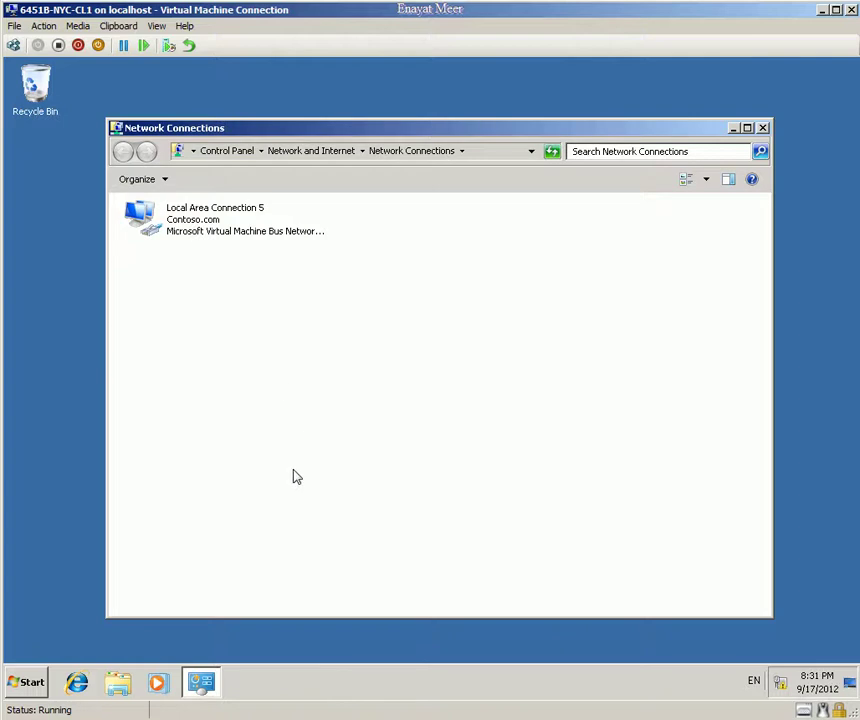
Step: Ping nyc-dc1 from Command Prompt, getting replies from 10.10.0.10, then close the windows
click(27, 681)
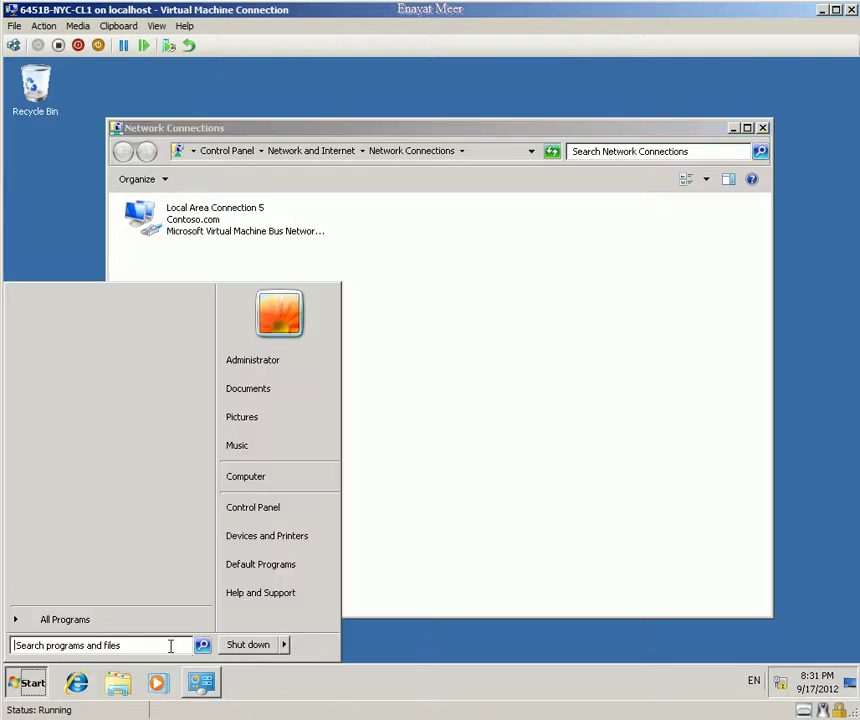
text(cmd)
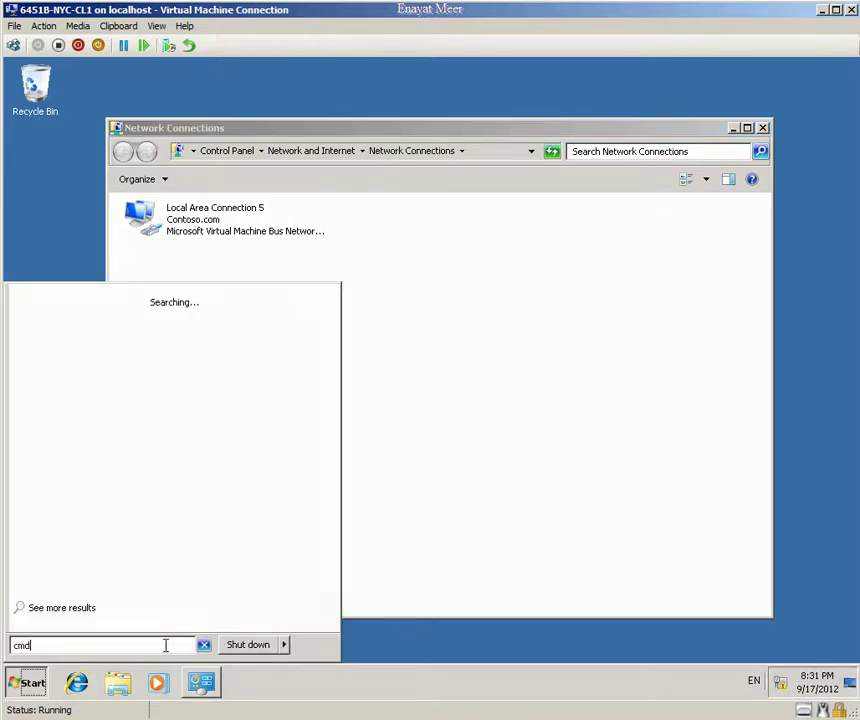
key(Return)
text(p)
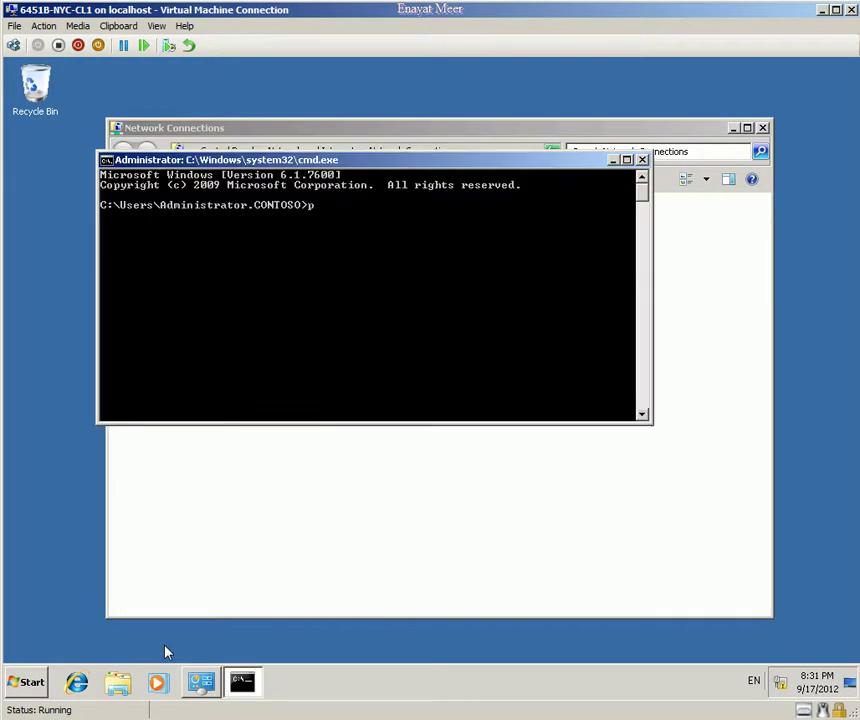
text(ing nyc-dc1)
key(Return)
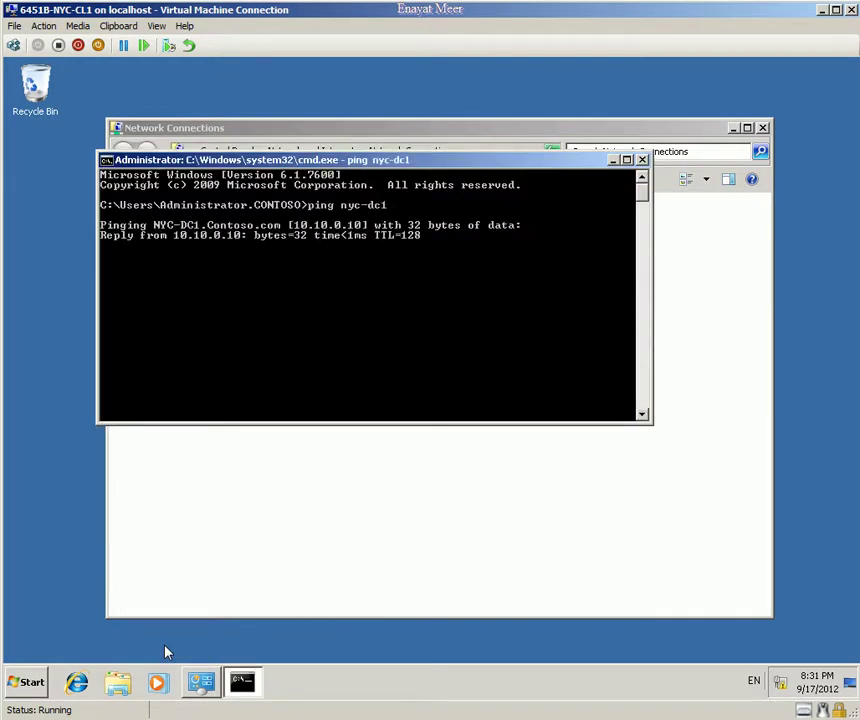
click(642, 160)
click(763, 128)
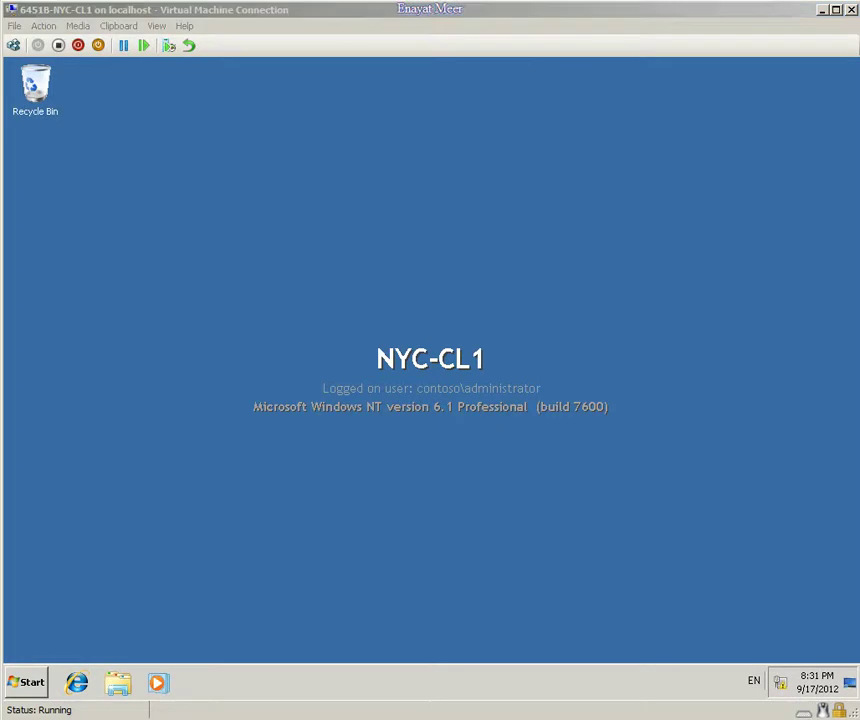
Step: On NYC-CFG1, refresh All Systems and inspect NYC-CFG1's properties, whose discovery data is still empty
key(alt+Tab)
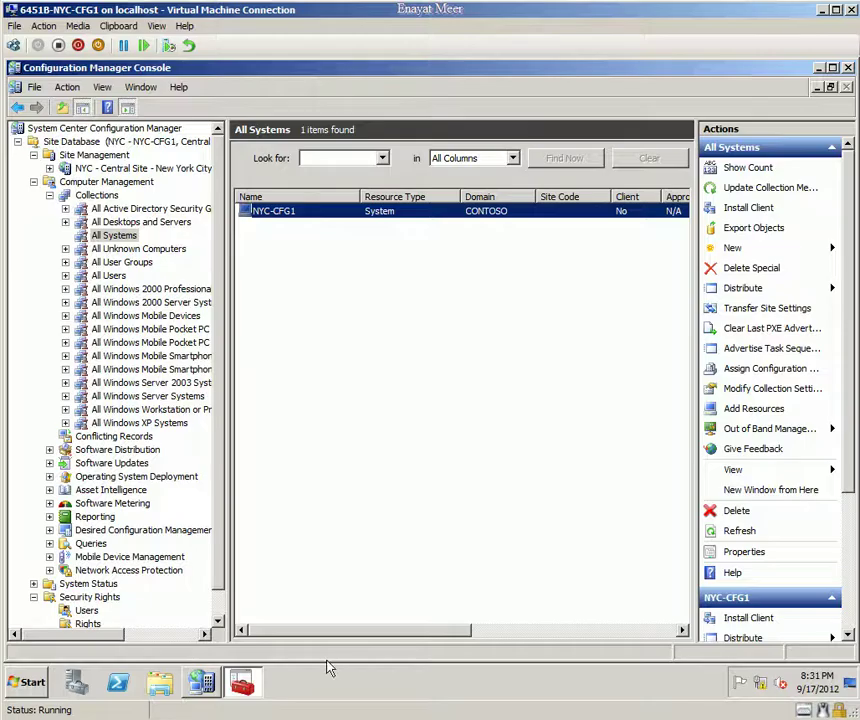
right_click(110, 238)
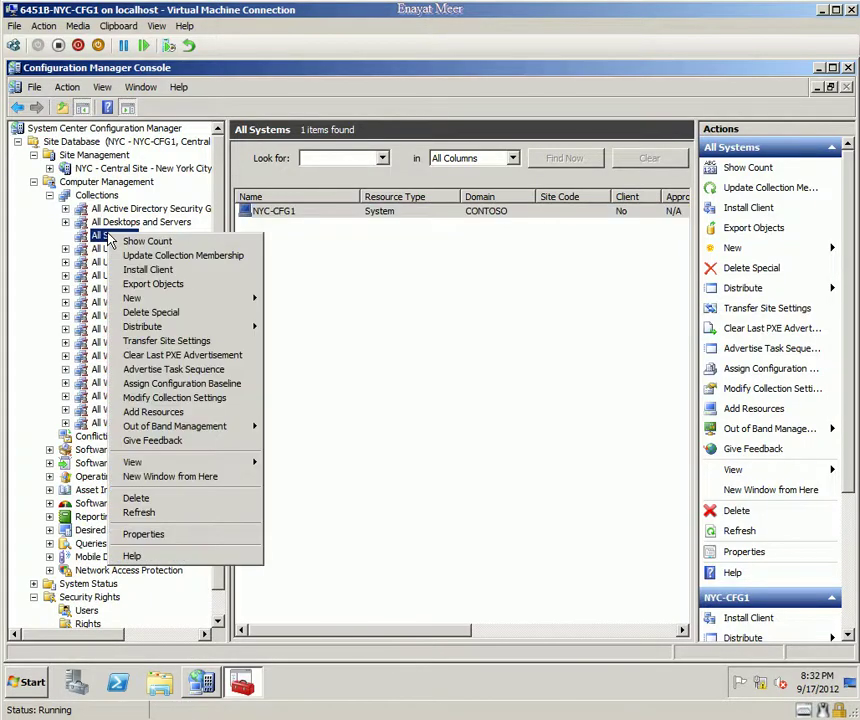
click(130, 499)
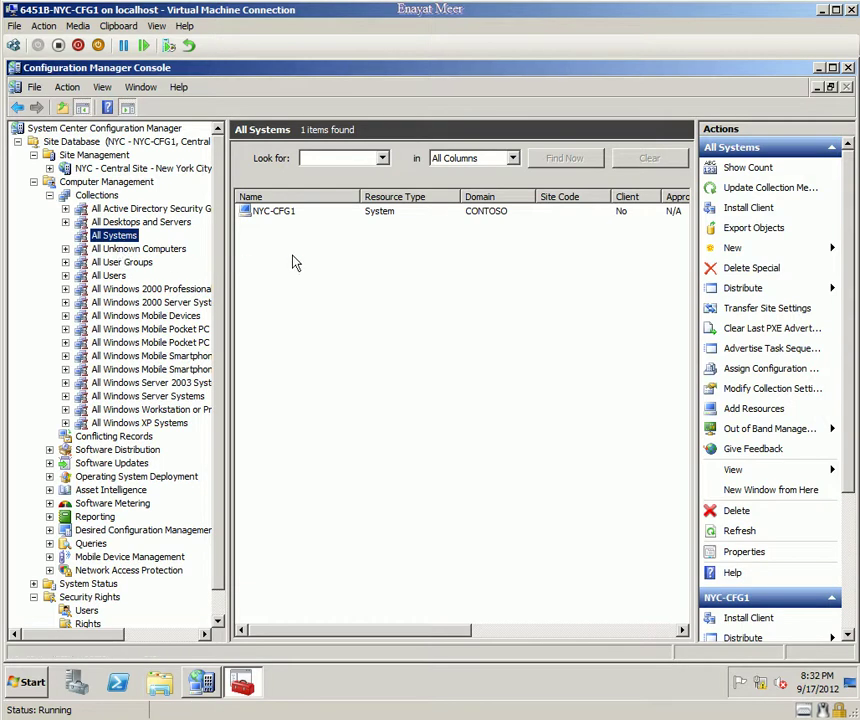
click(262, 212)
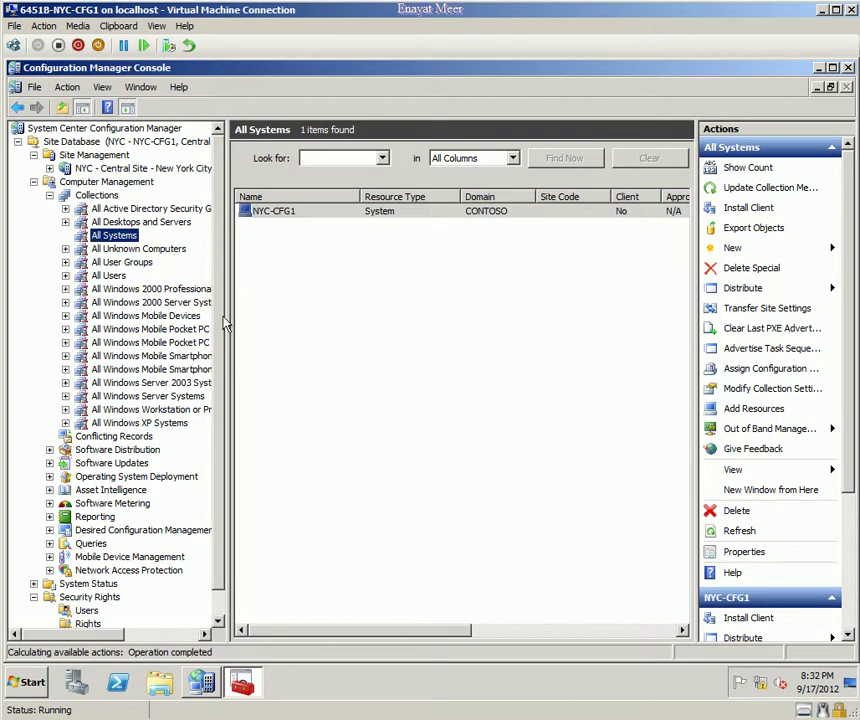
double_click(287, 213)
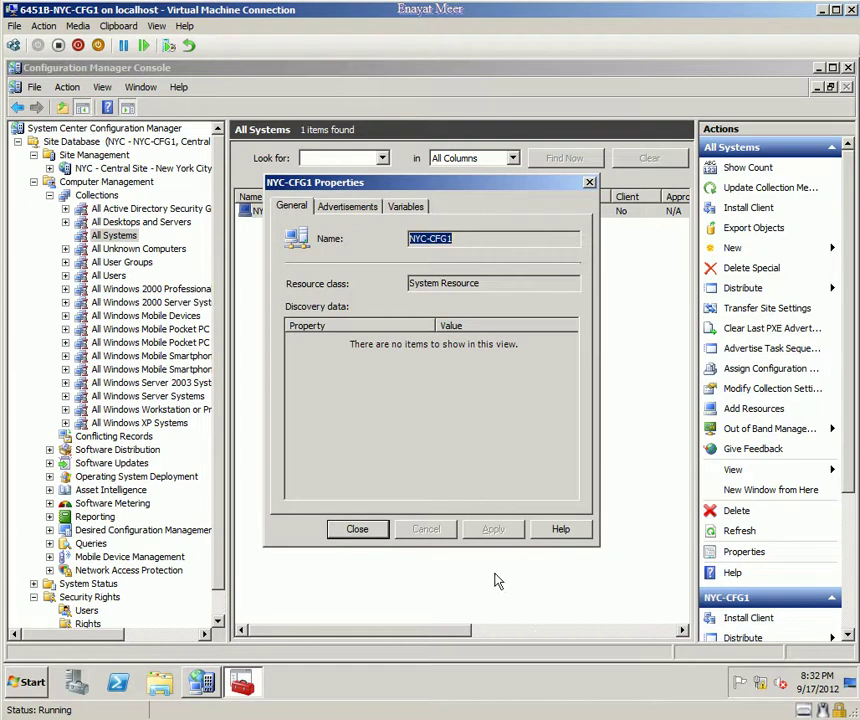
key(Escape)
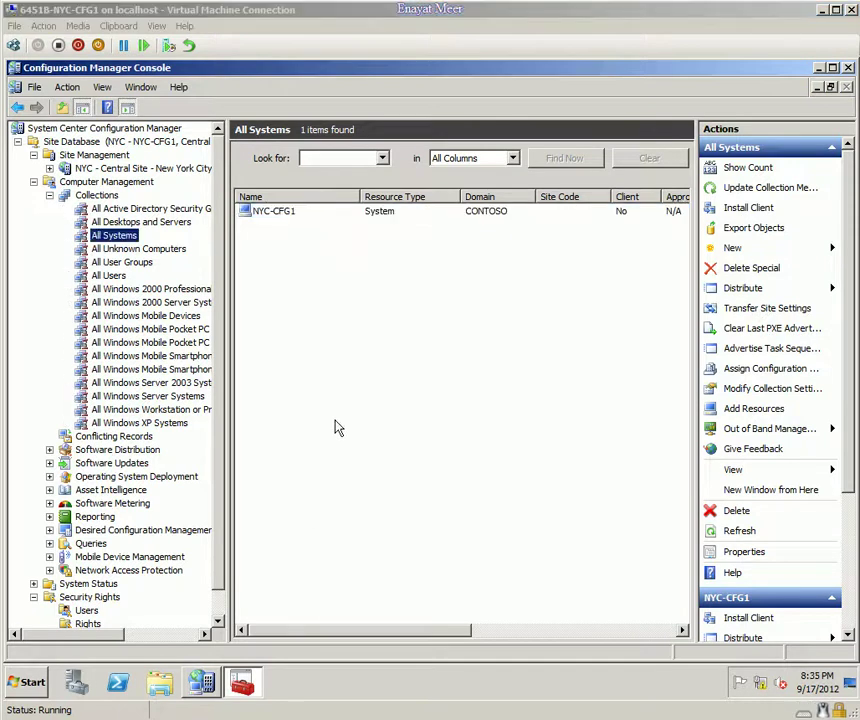
click(121, 238)
click(284, 219)
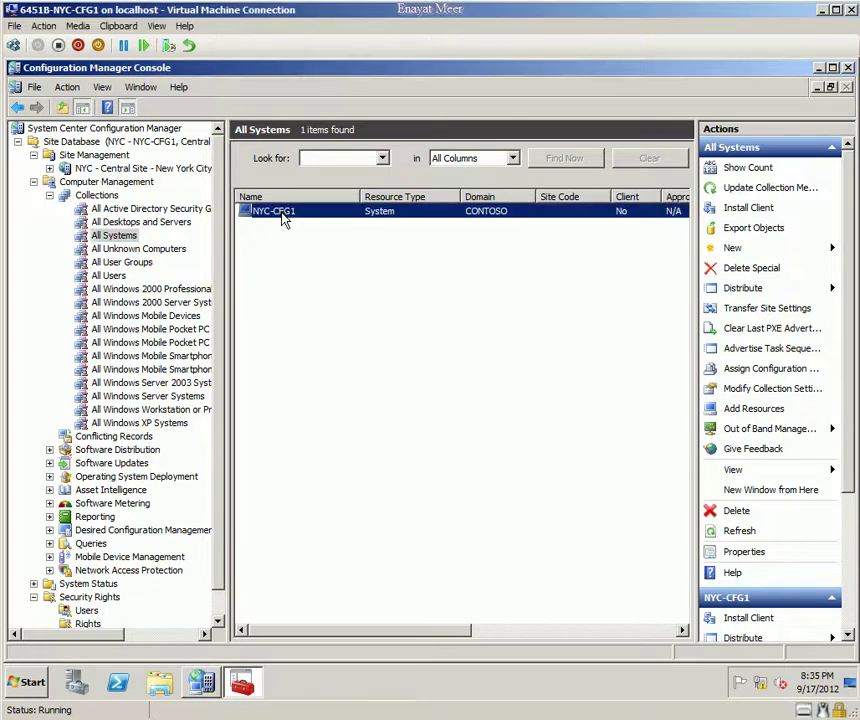
right_click(284, 219)
click(305, 333)
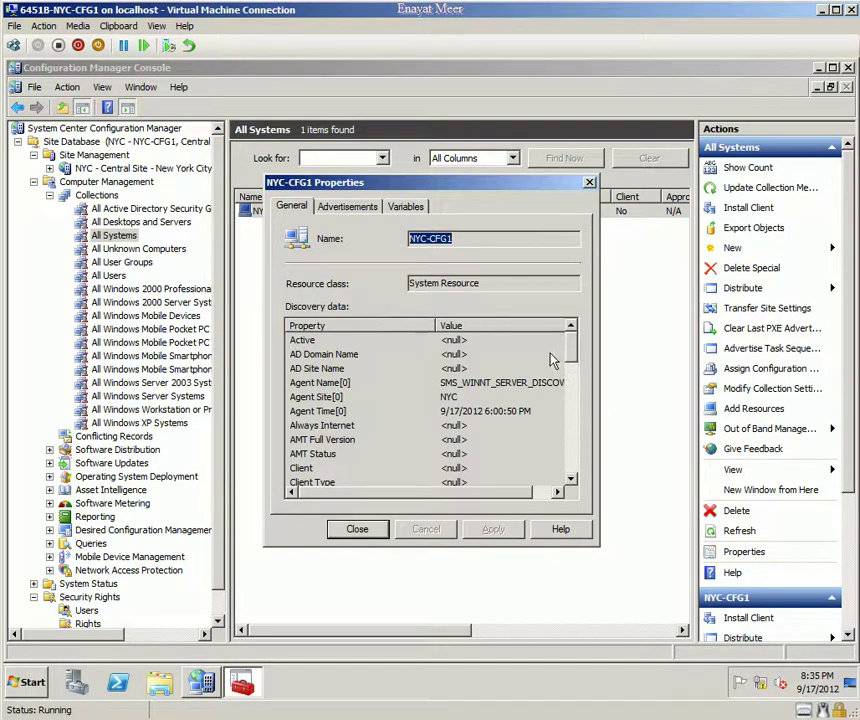
drag(570, 358, 591, 351)
click(358, 530)
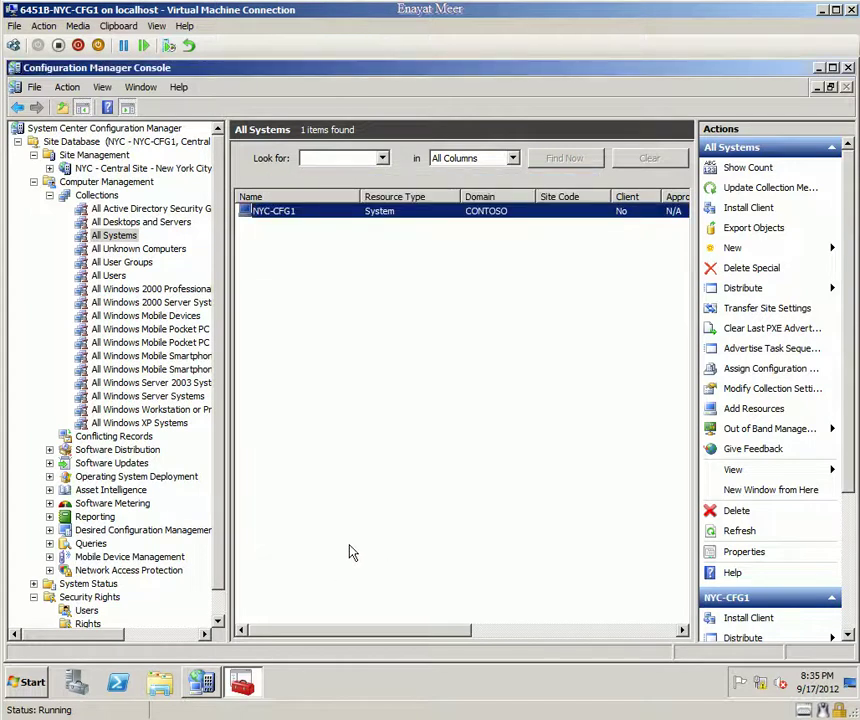